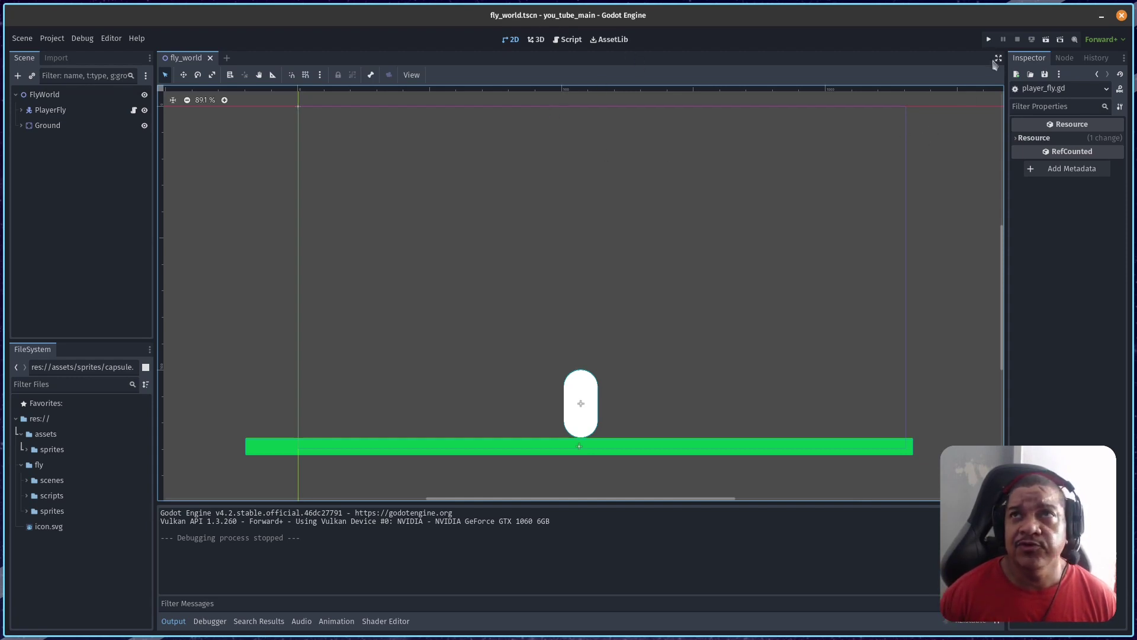
Run the scene and test it by moving the capsule left and jumping several times.
click(1046, 39)
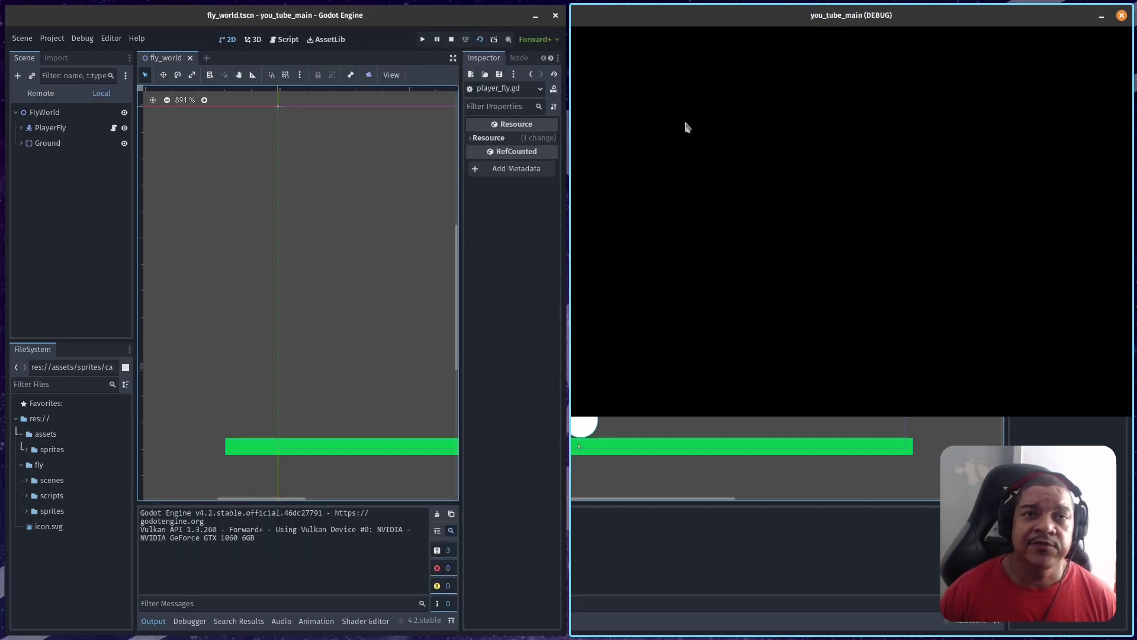
key(Left)
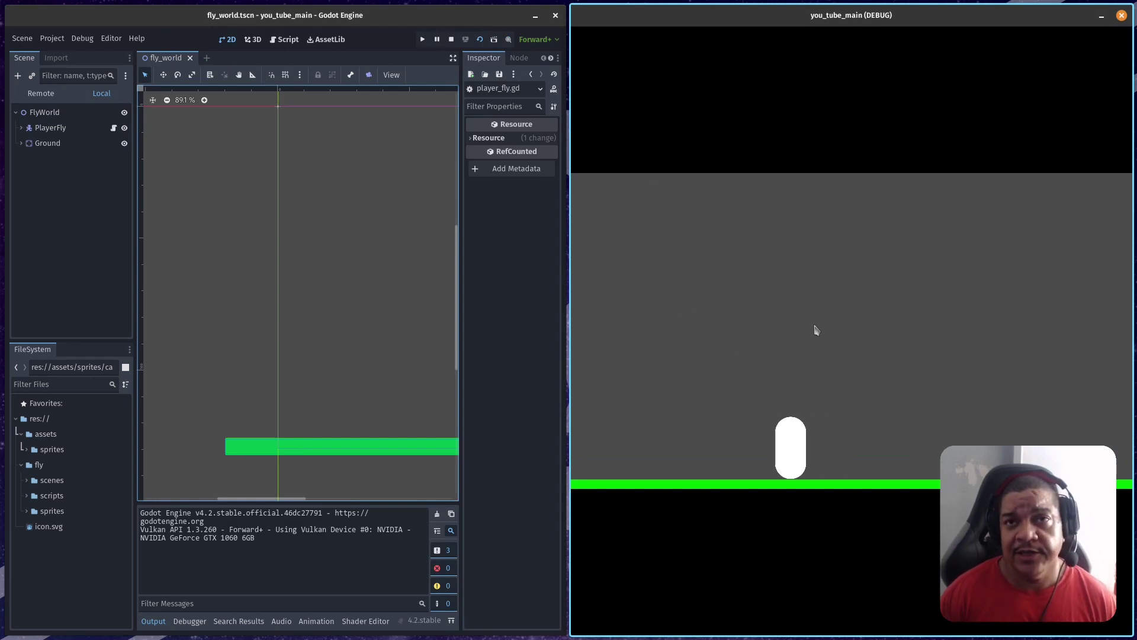
key(space)
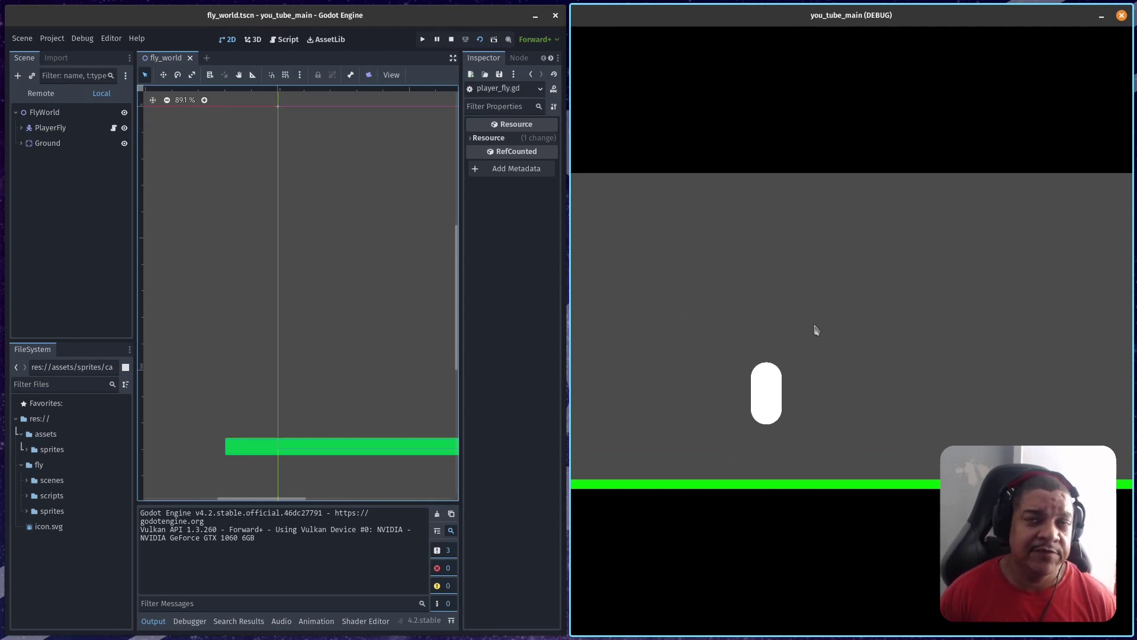
key(space)
key(space)
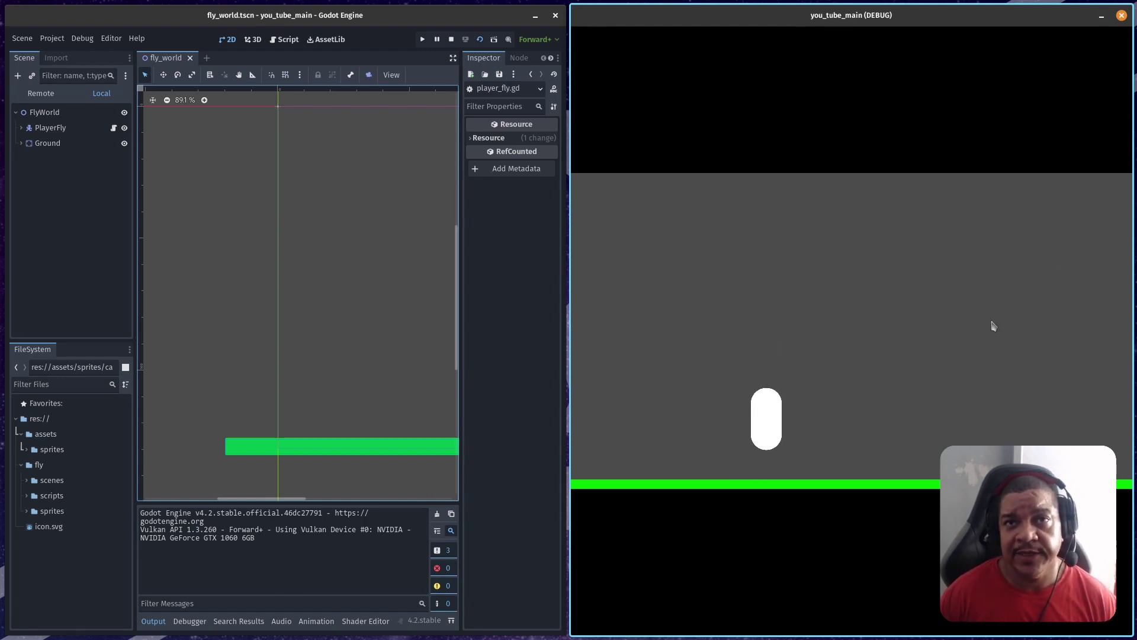
key(space)
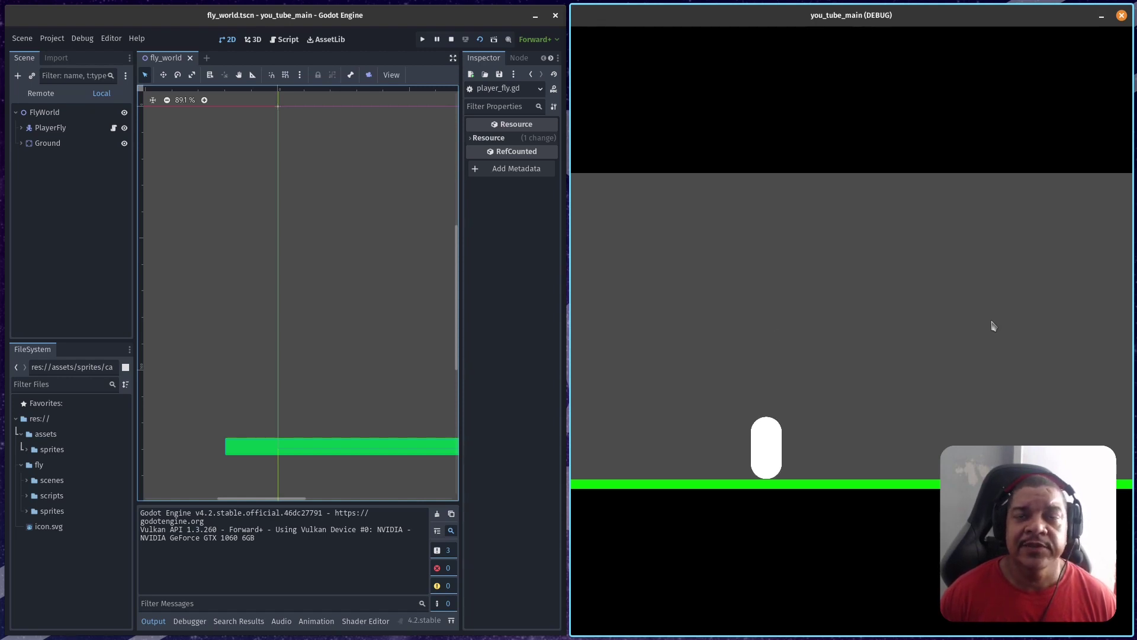
key(space)
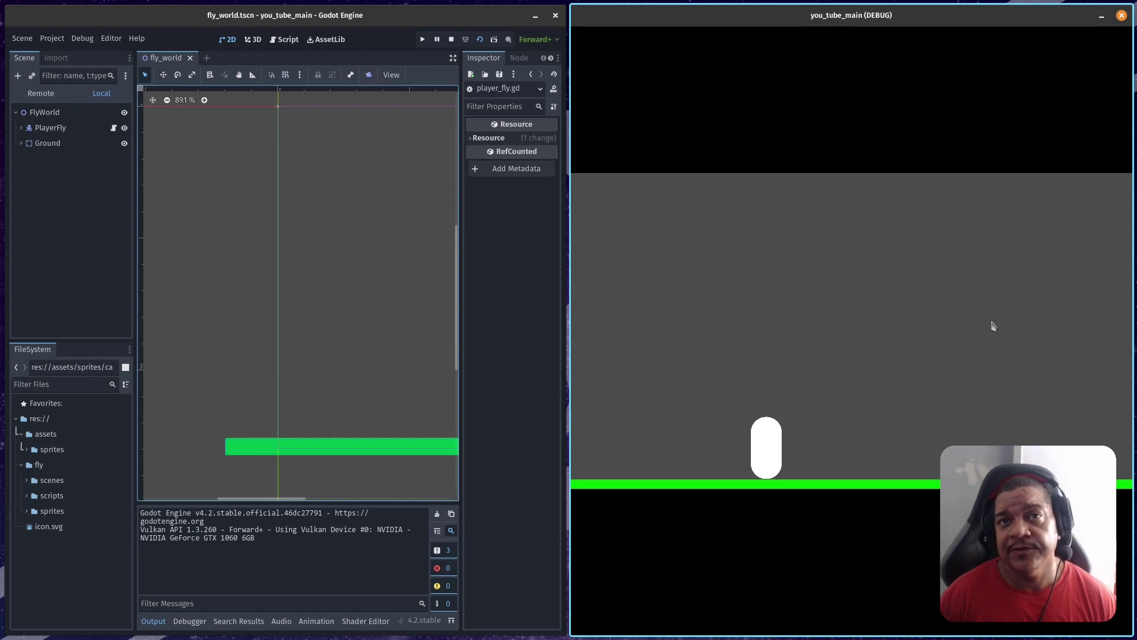
key(space)
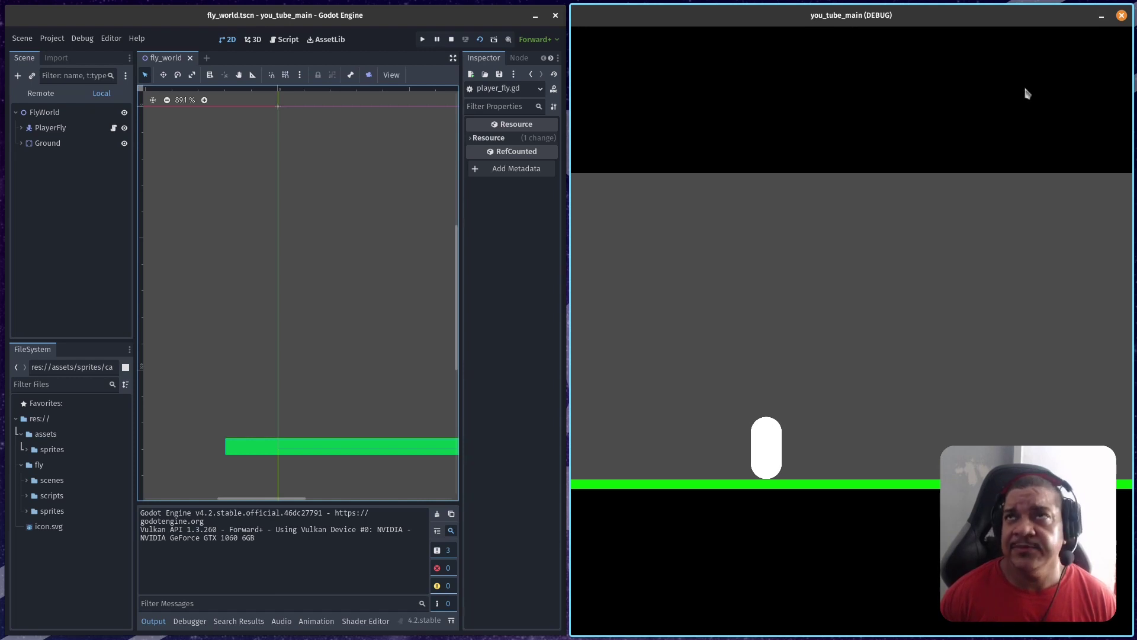
Close the game window, then switch to another workspace and back to the editor.
click(1120, 17)
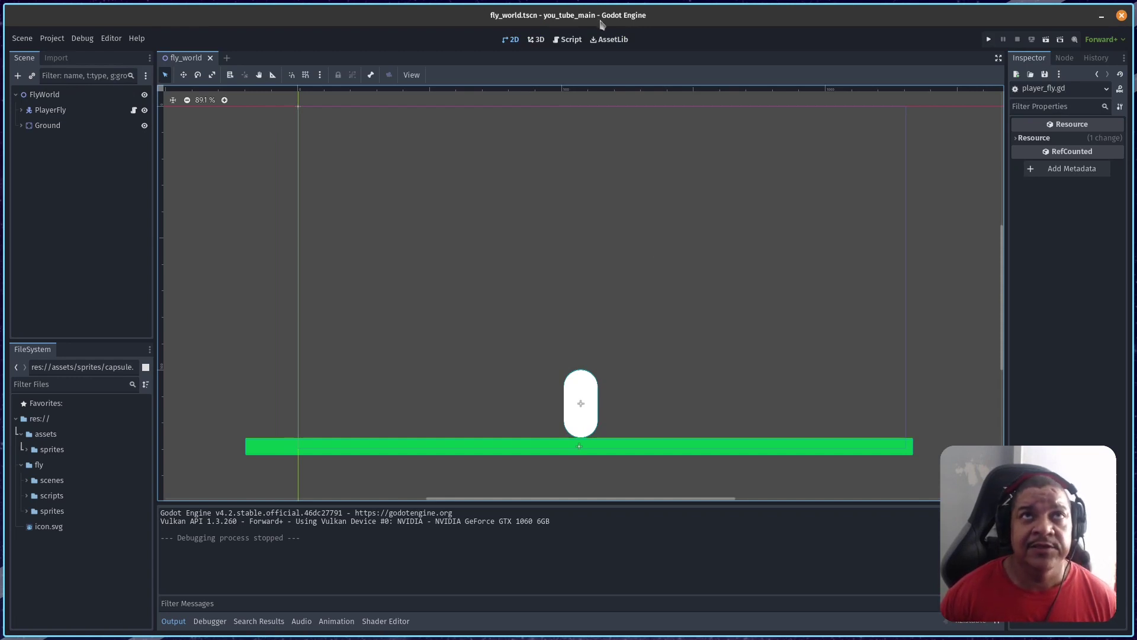
key(super+ctrl+Right)
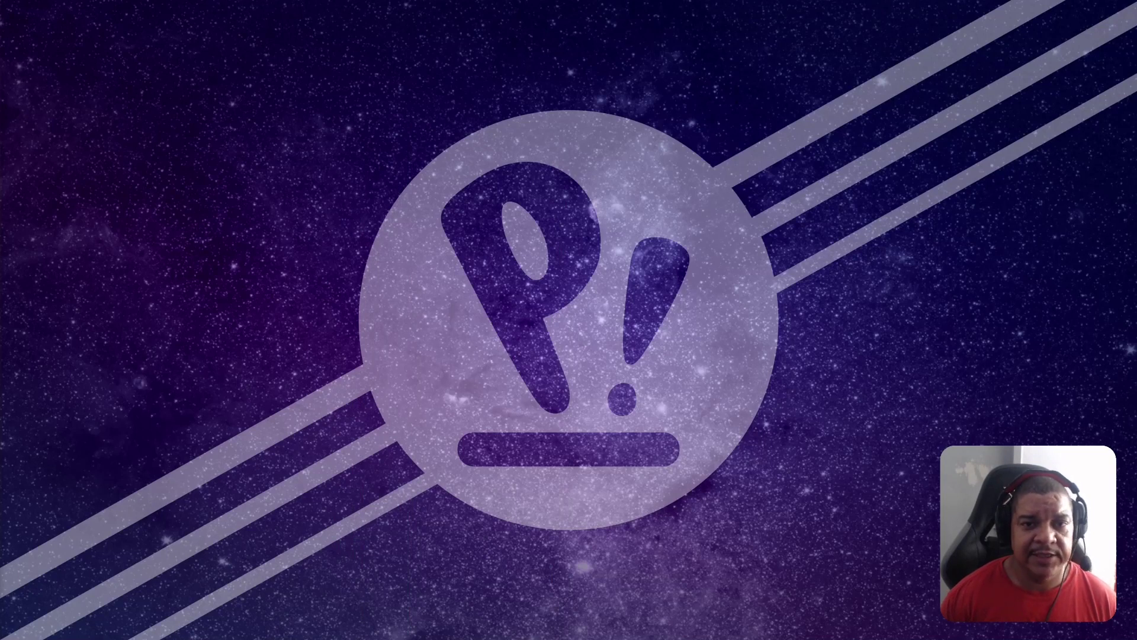
key(super+ctrl+Left)
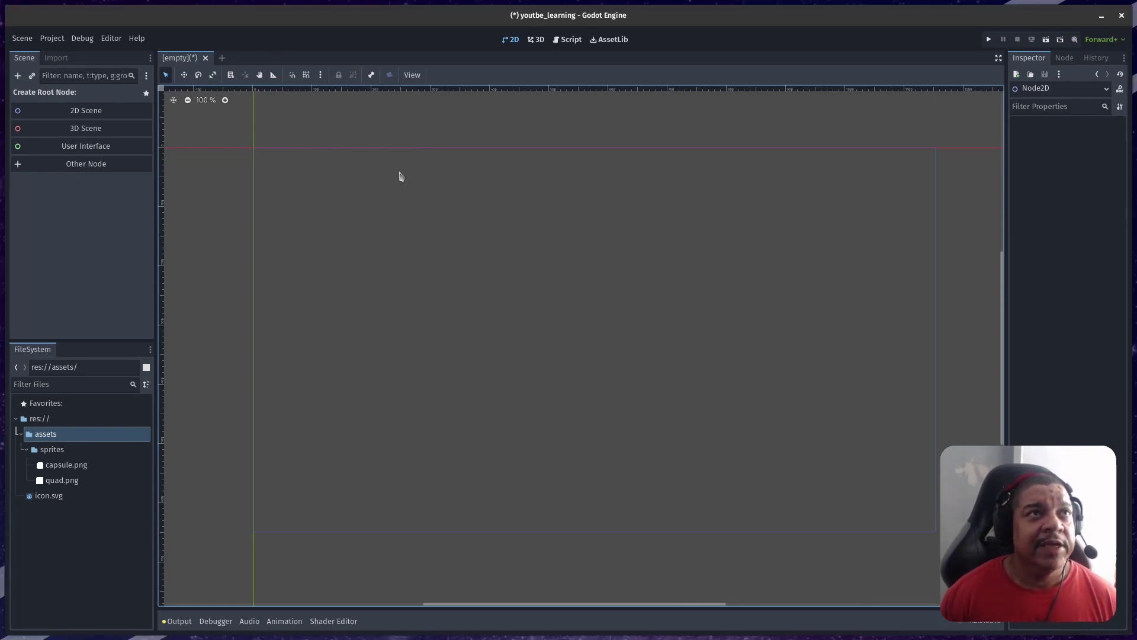
Create a 2D Scene root node and rename it FlyWorld.
click(93, 115)
double_click(73, 97)
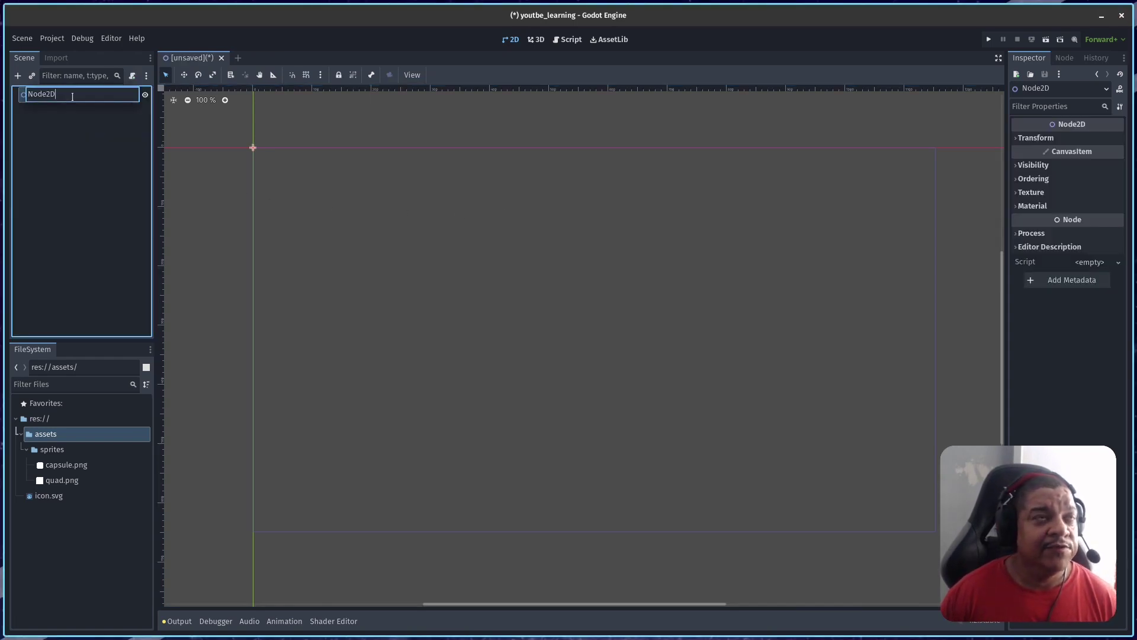
text(Fl)
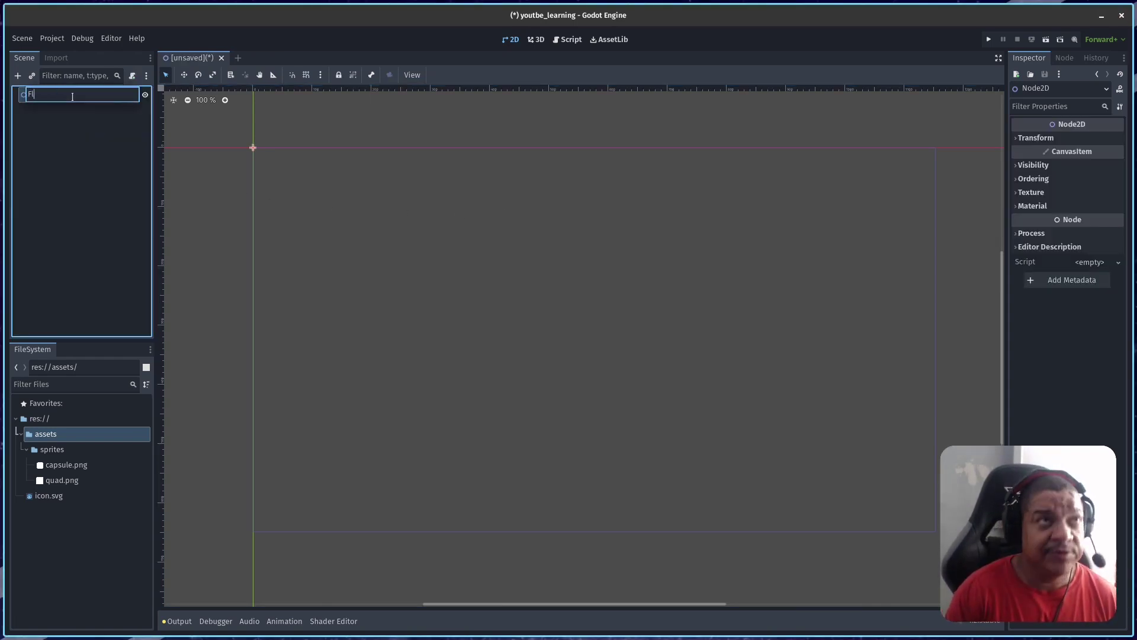
text(uyWorld)
key(Return)
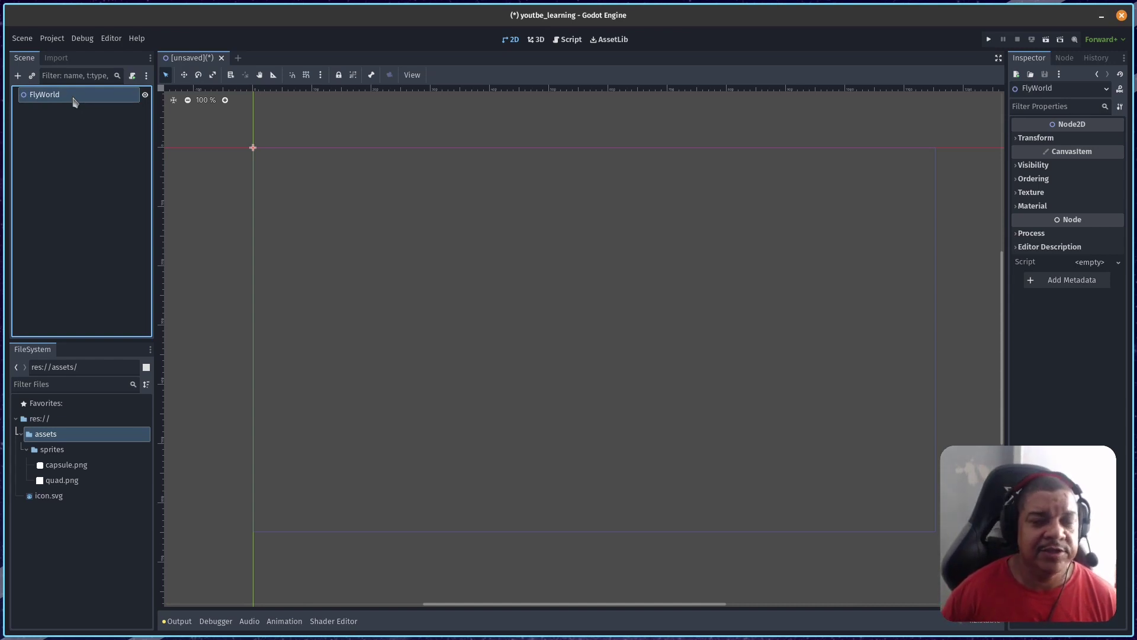
Add a CharacterBody2D under FlyWorld named PlayerFly.
click(18, 76)
text(chara)
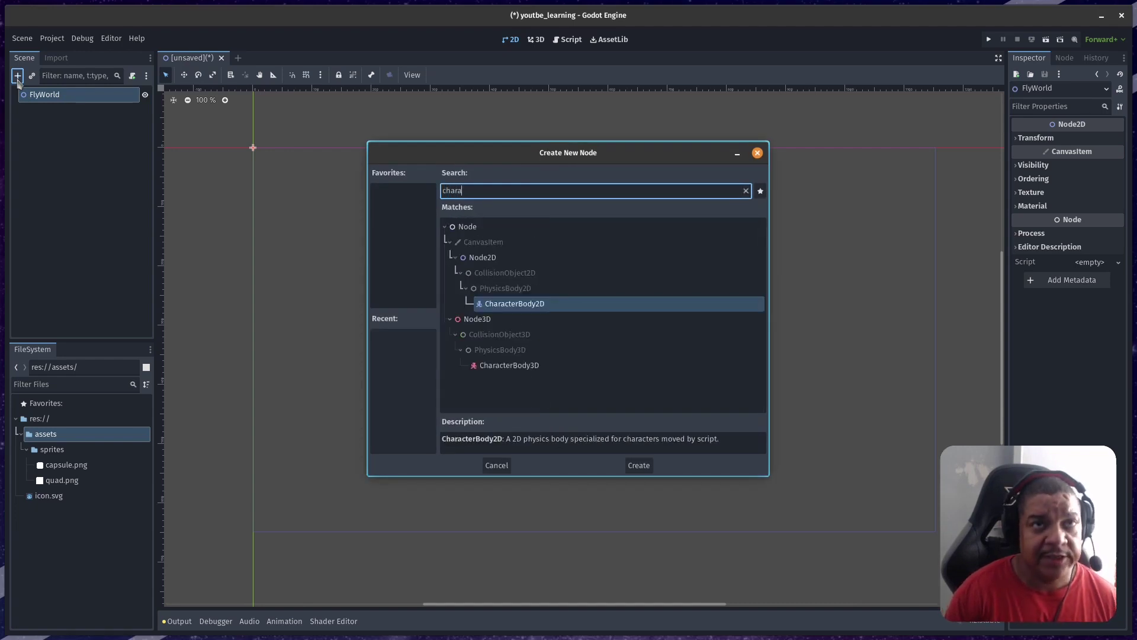
key(Return)
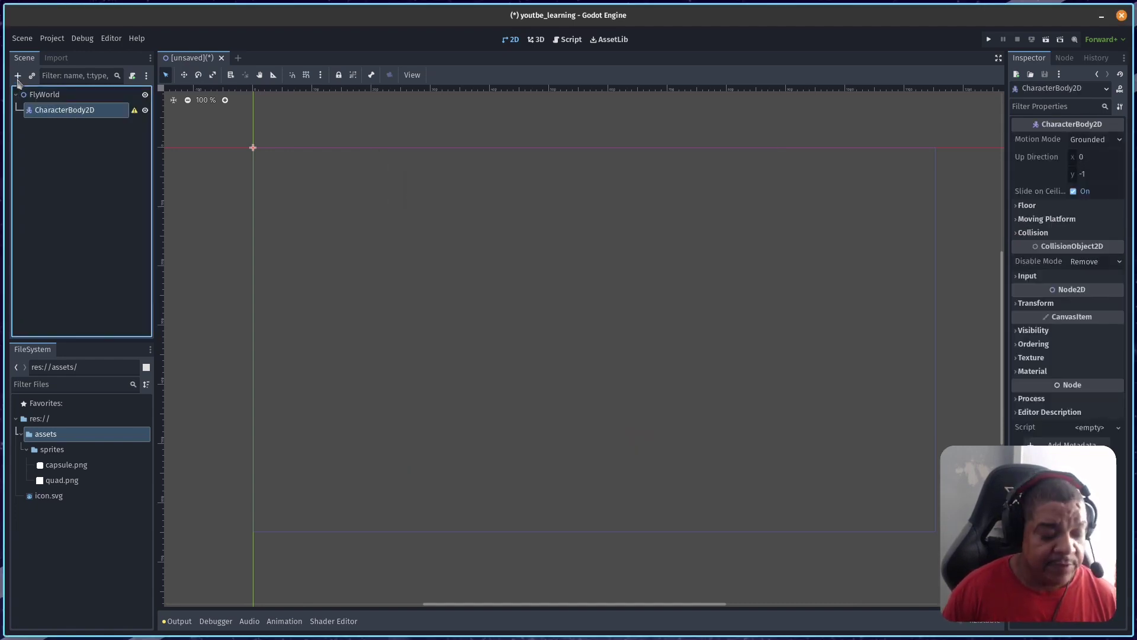
key(F2)
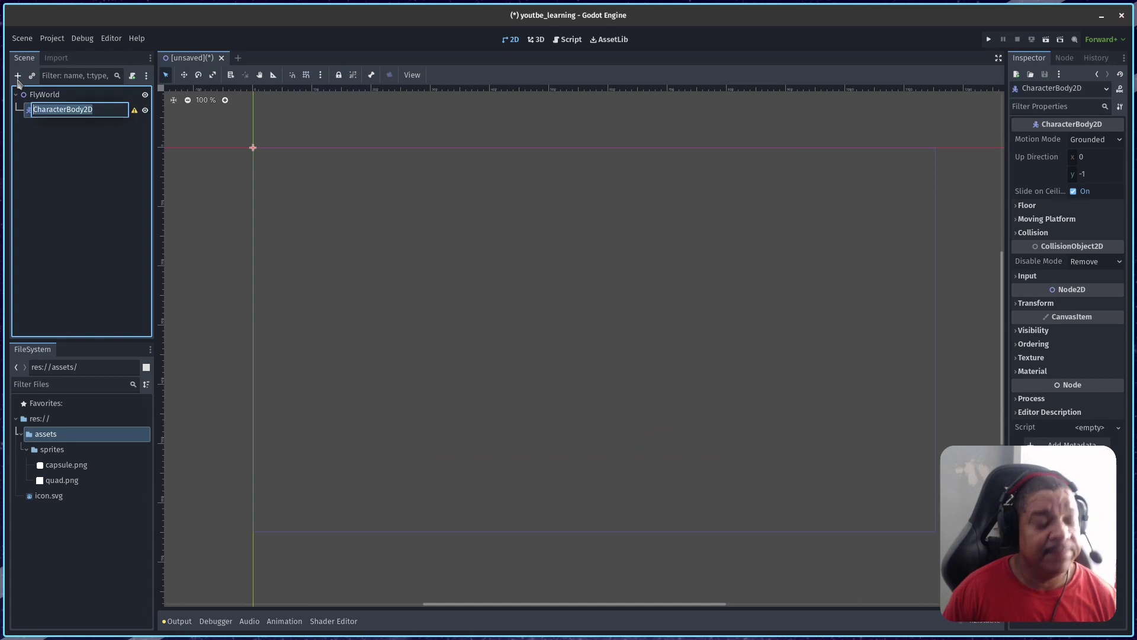
text(Player)
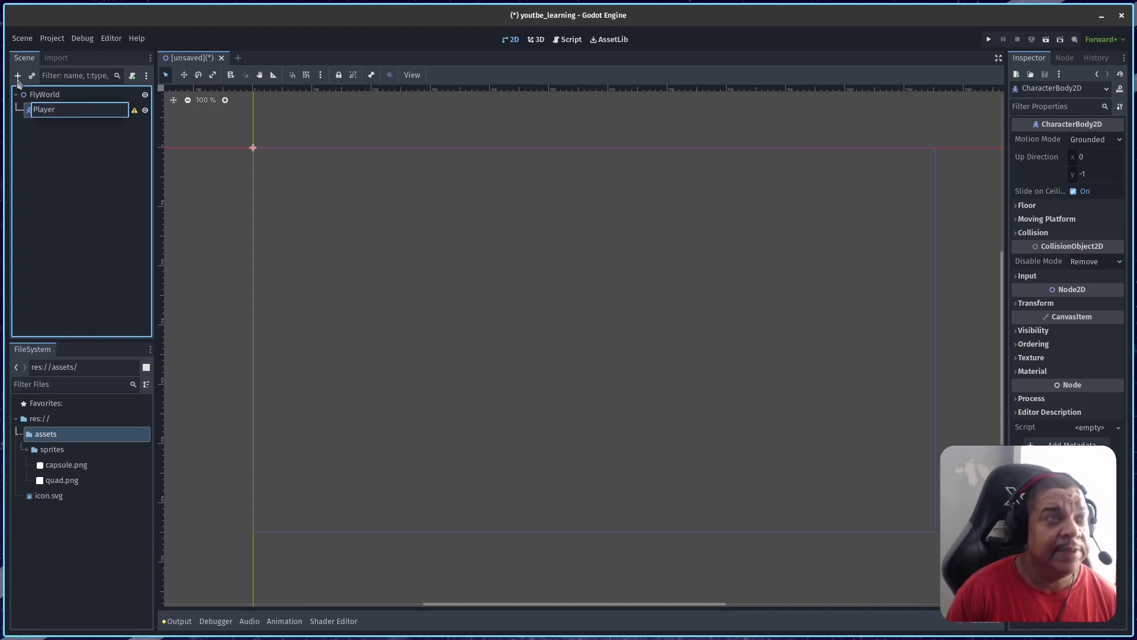
text(Fly)
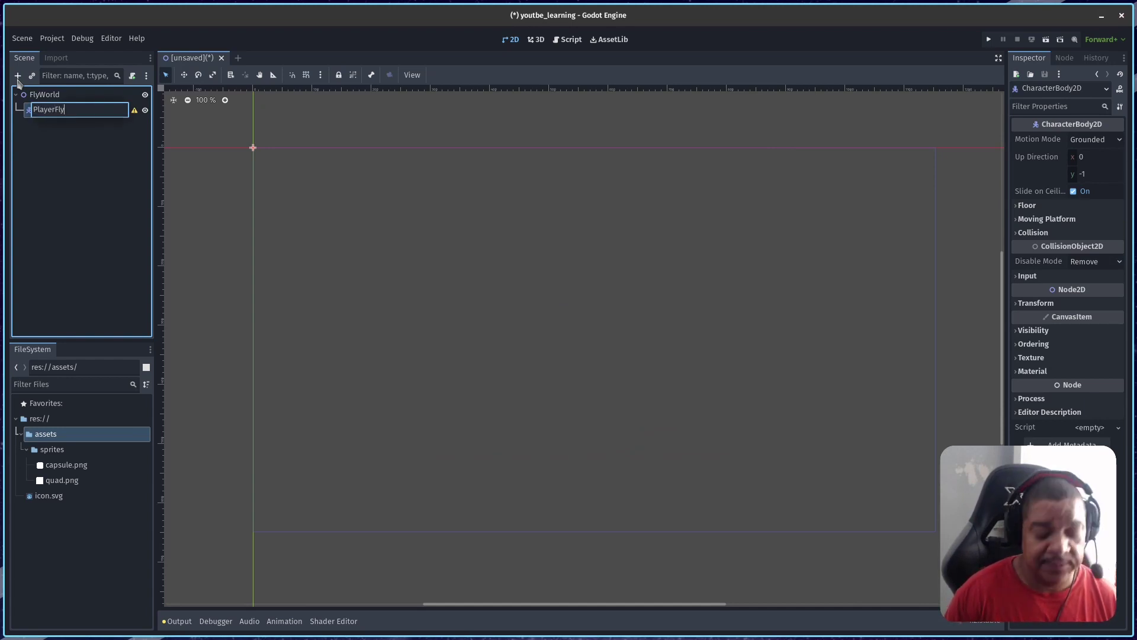
key(Return)
Add a CollisionShape2D under PlayerFly named Collision.
click(18, 79)
text(coll)
key(Return)
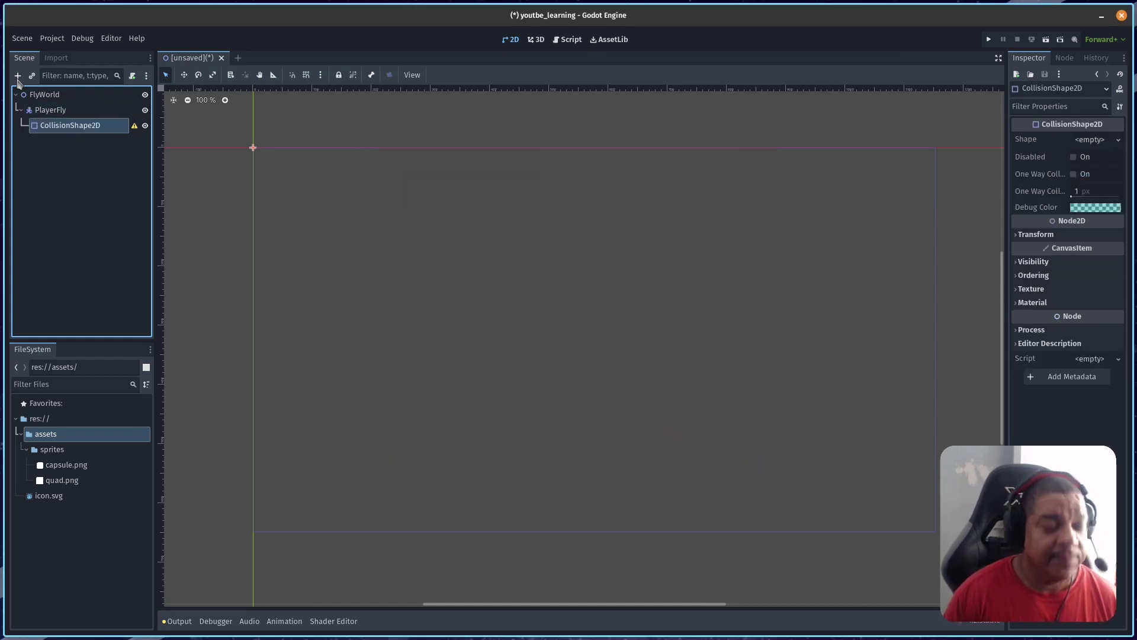
key(F2)
key(BackSpace)
key(BackSpace)
key(BackSpace)
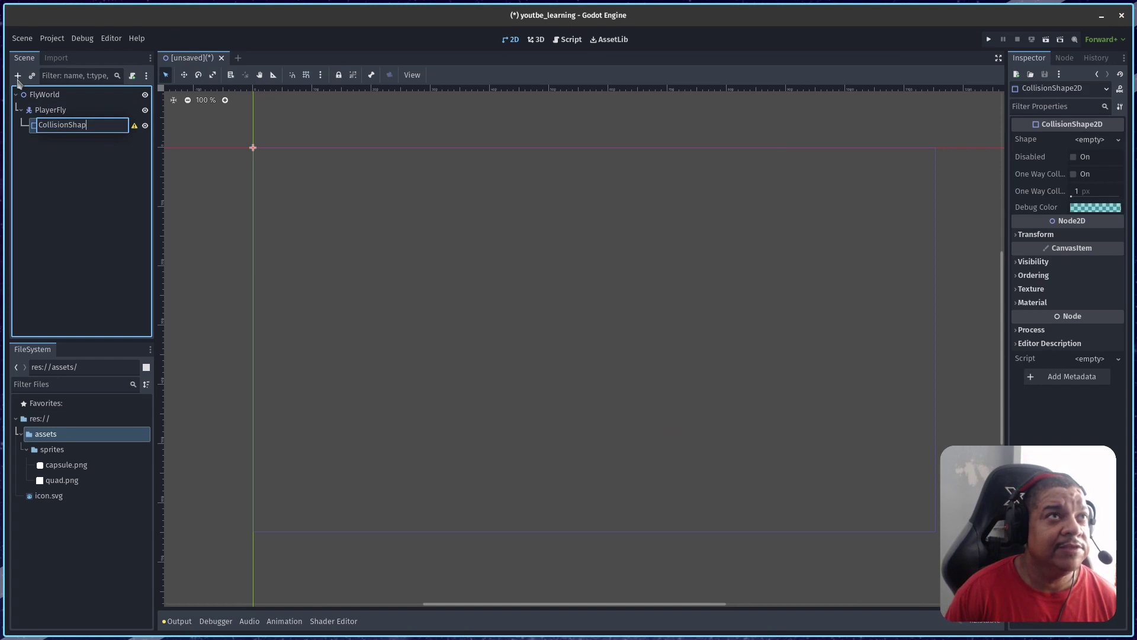
key(BackSpace)
key(Return)
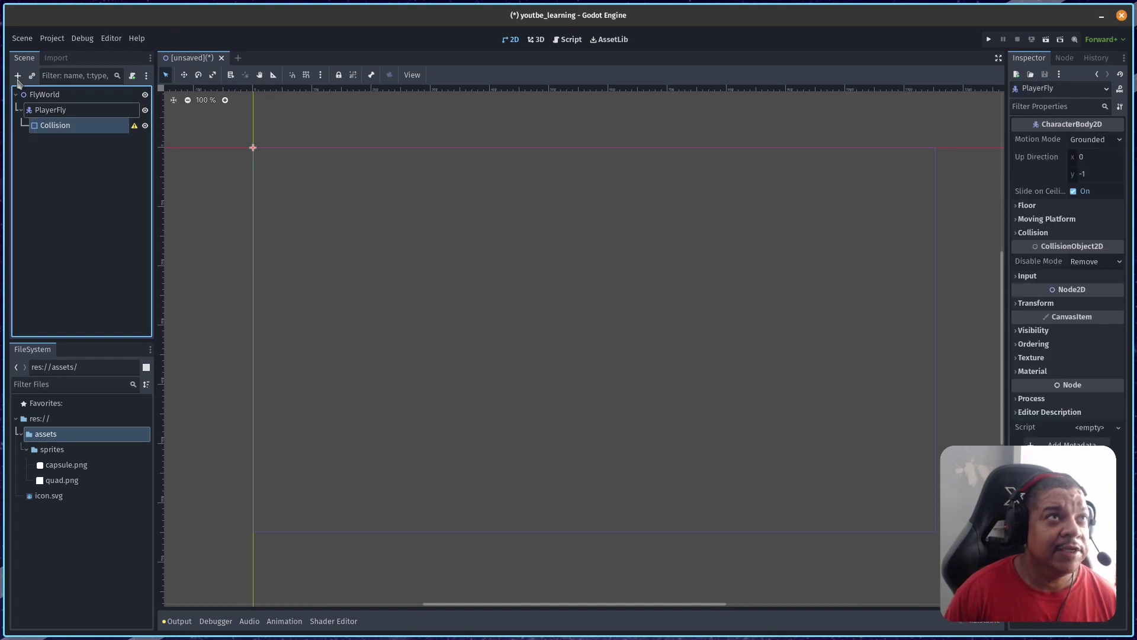
Add a Sprite2D under PlayerFly named Sprite.
click(18, 77)
text(sprit)
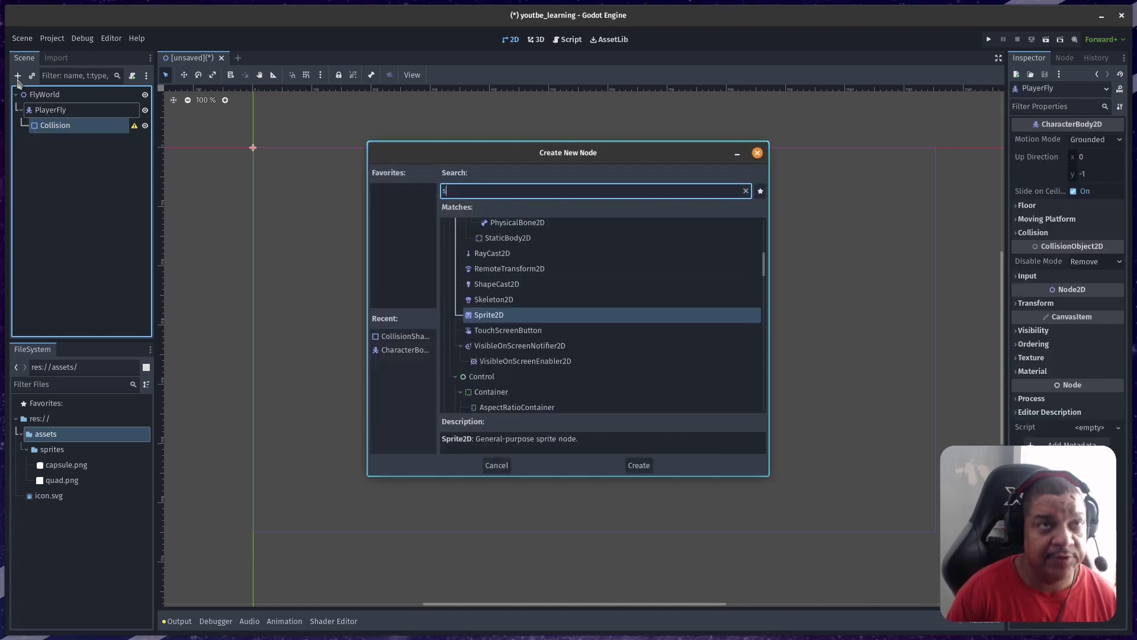
key(Return)
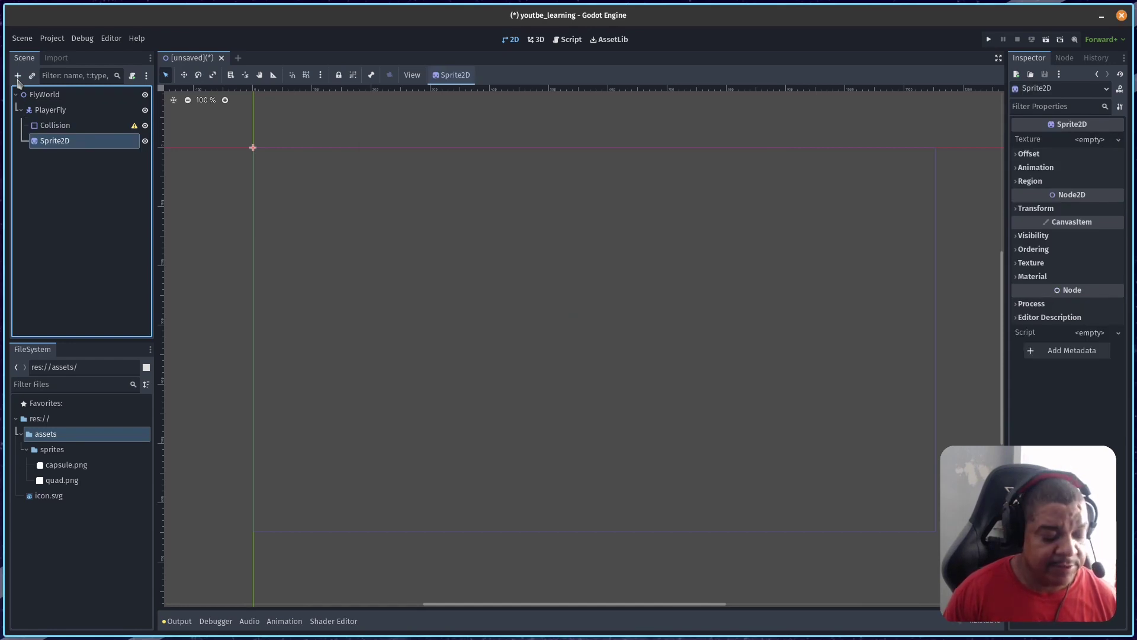
key(F2)
text(Sprite)
key(Return)
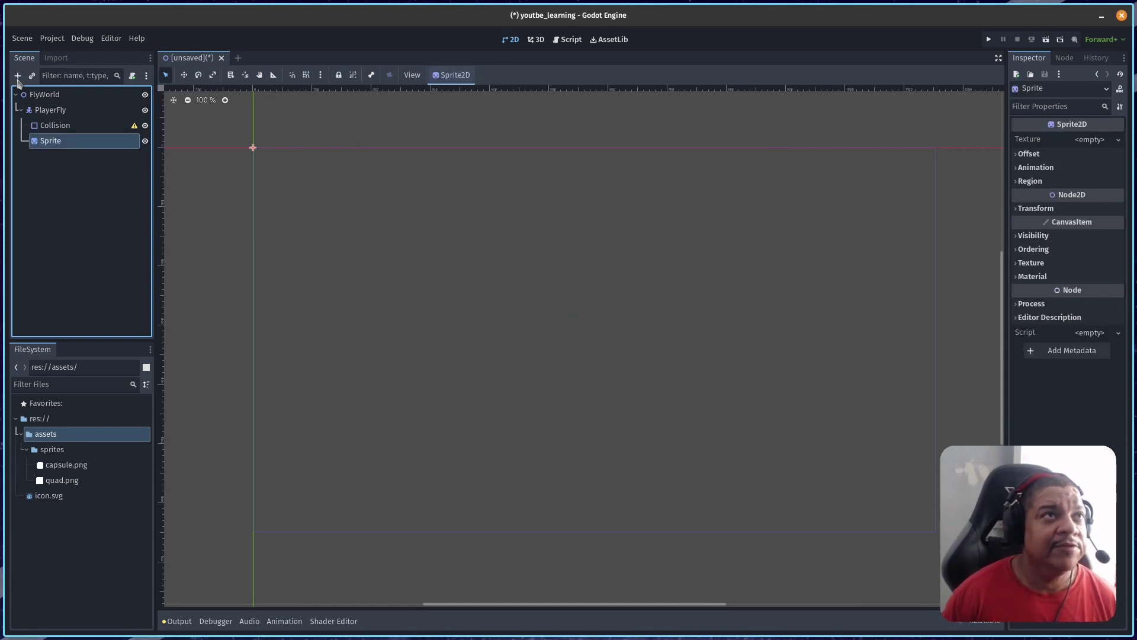
Give the player Sprite the capsule.png texture at 0.25 scale.
mouse_move(95, 465)
mouse_down()
mouse_move(1113, 148)
mouse_move(1096, 140)
mouse_up()
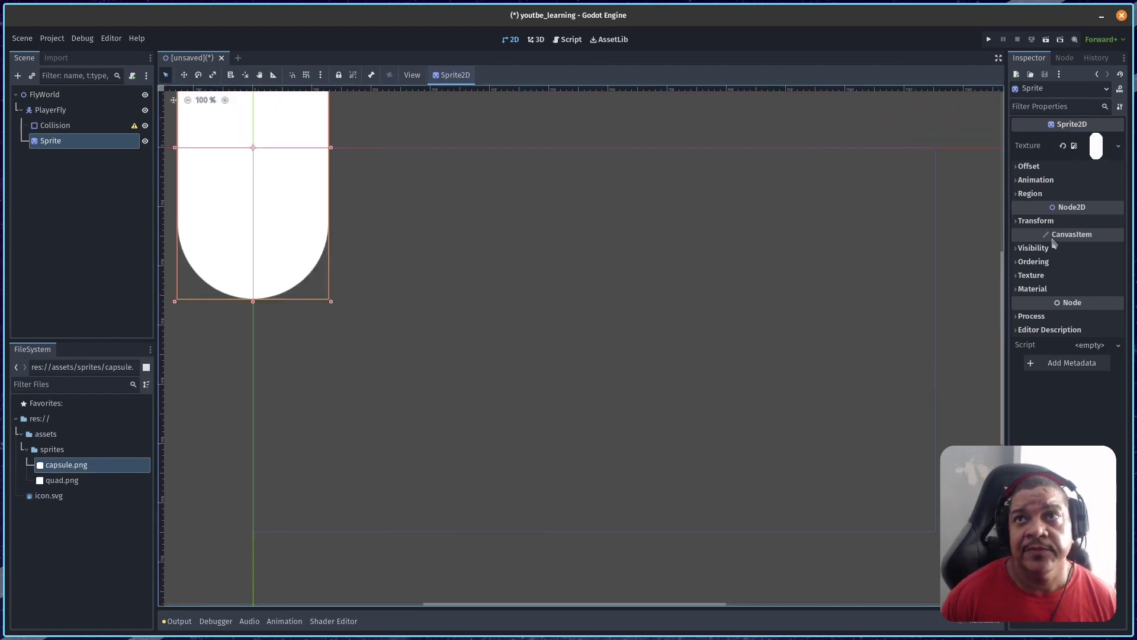
click(1036, 220)
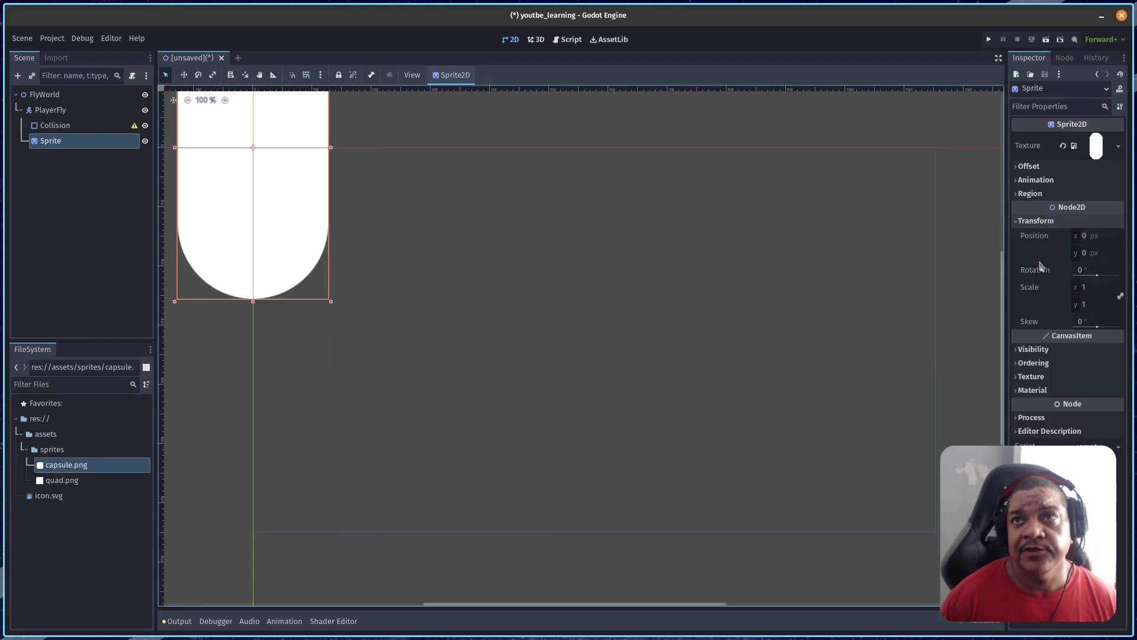
click(1085, 288)
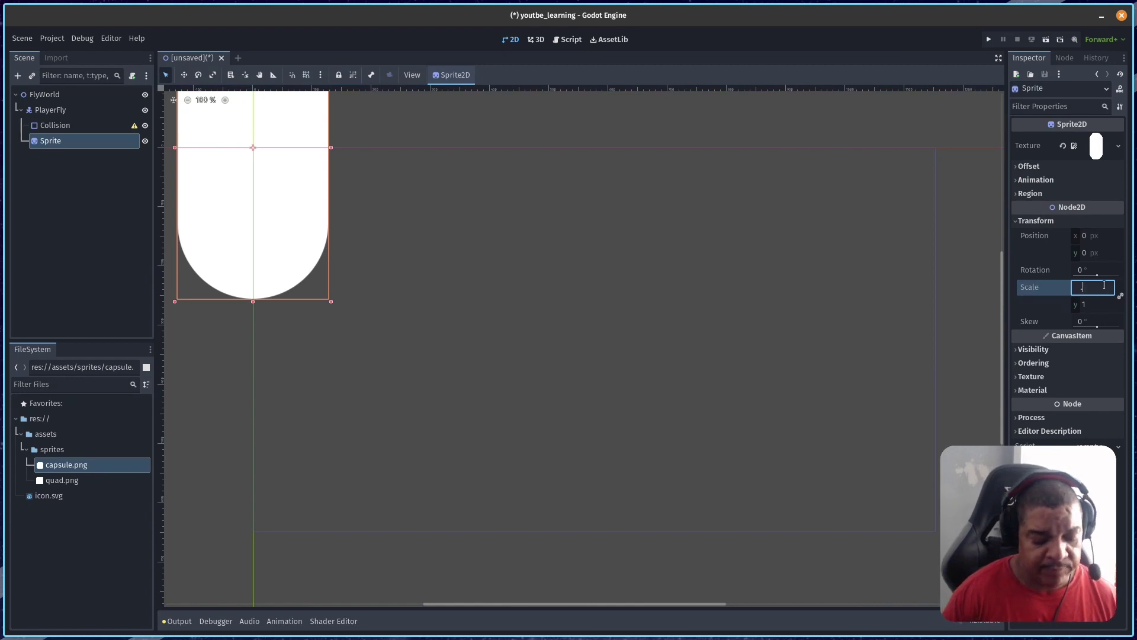
text(.25)
key(Return)
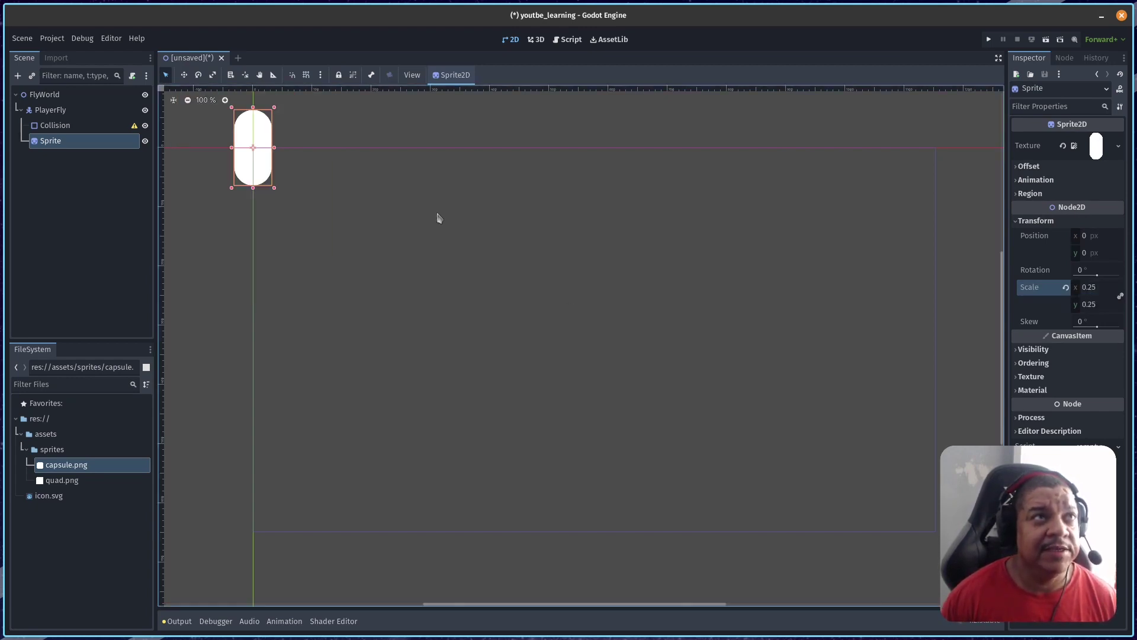
Give Collision a CapsuleShape2D stretched to fit the sprite, then move PlayerFly to mid-scene.
click(77, 125)
click(1089, 139)
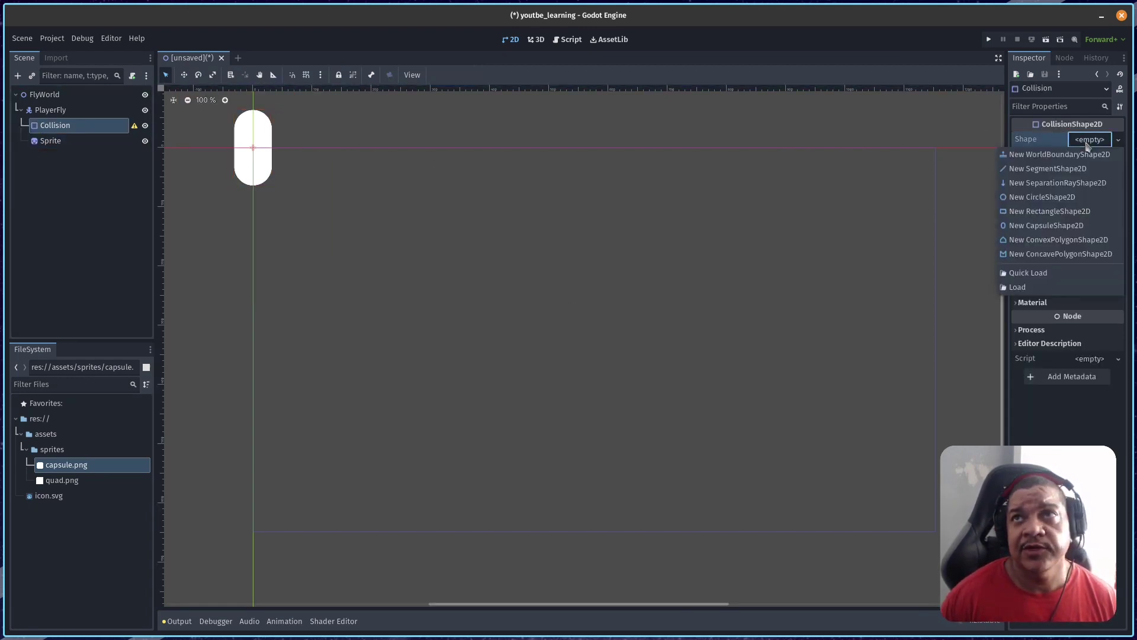
click(1046, 225)
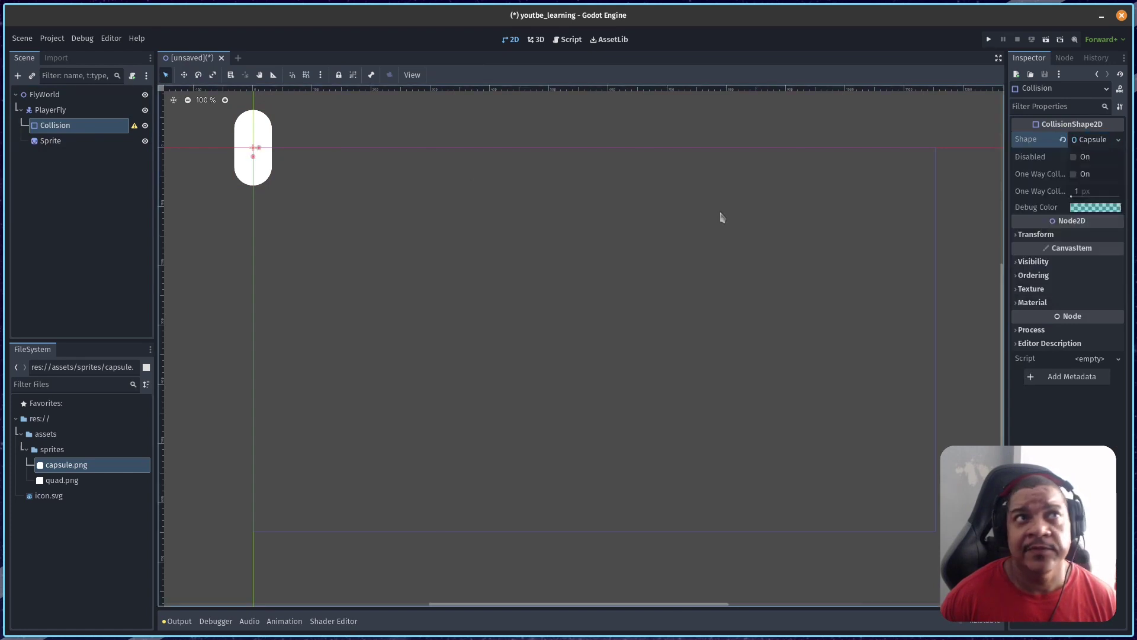
mouse_move(256, 161)
mouse_down()
mouse_move(253, 184)
mouse_move(274, 148)
mouse_up()
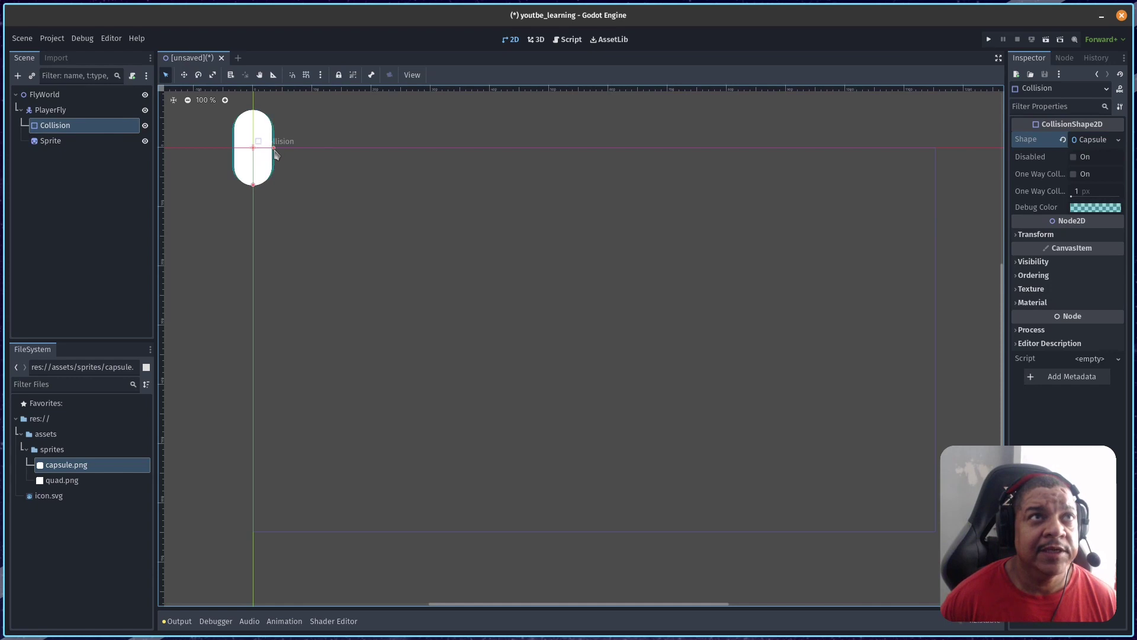
click(145, 141)
click(145, 141)
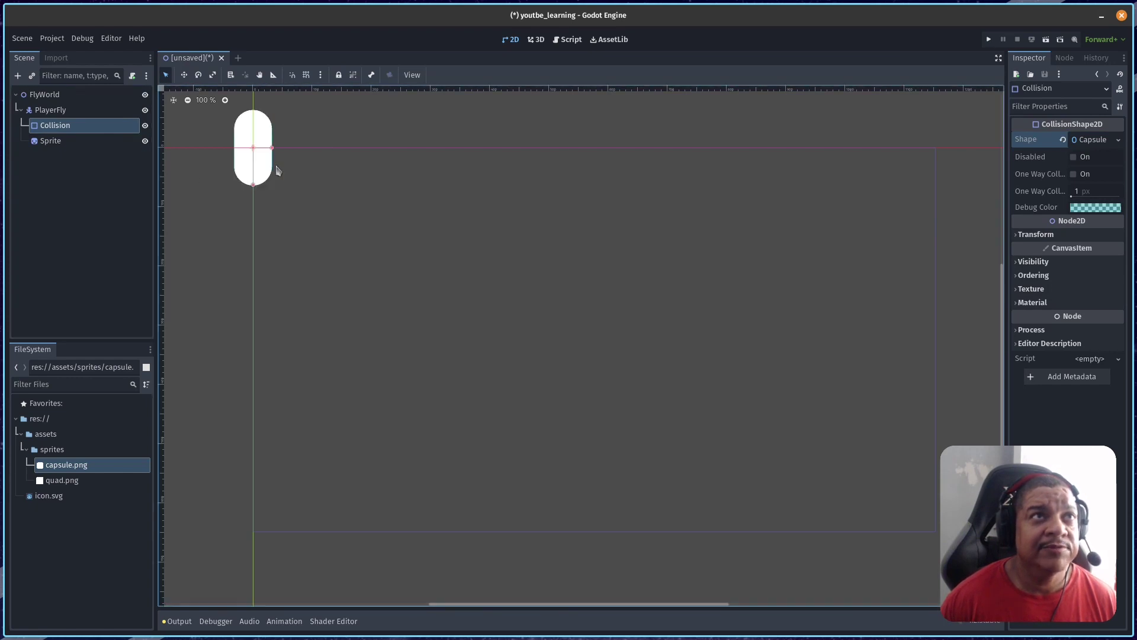
click(51, 111)
mouse_move(386, 237)
alt+mouse_down()
mouse_move(678, 509)
mouse_move(696, 510)
alt+mouse_up()
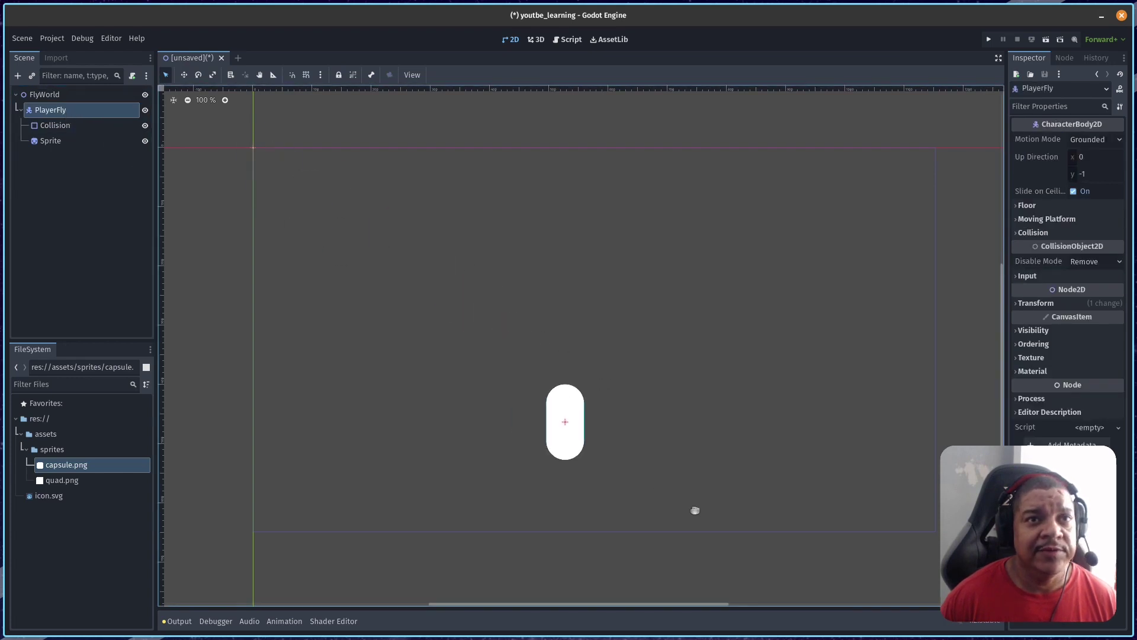
Add a StaticBody2D under FlyWorld named Ground.
click(37, 95)
click(18, 75)
text(state)
key(BackSpace)
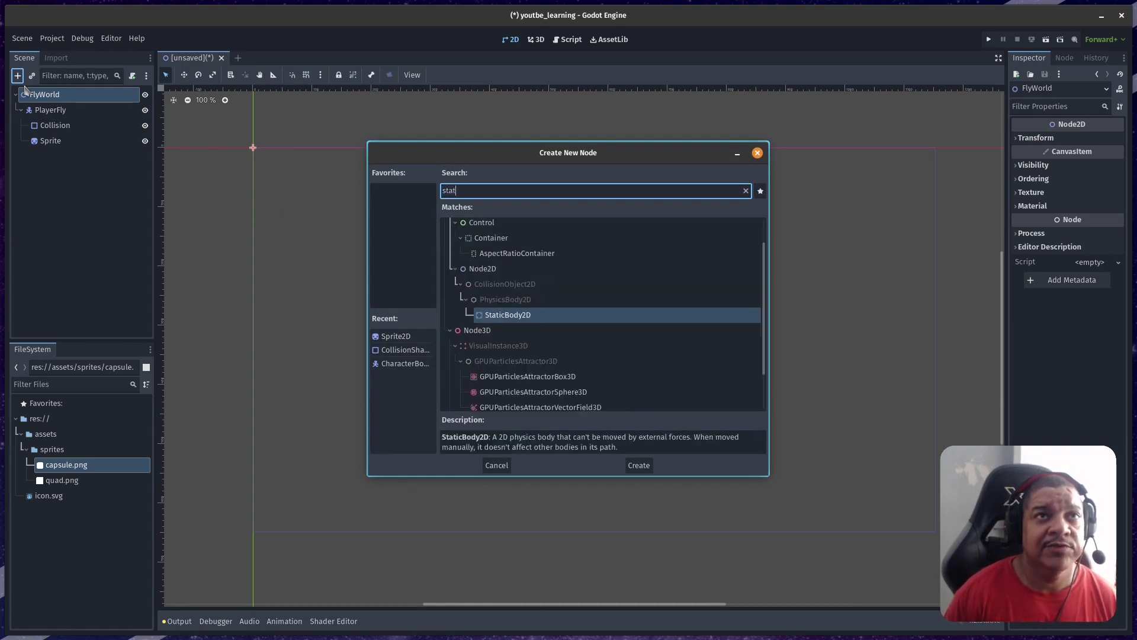
key(Return)
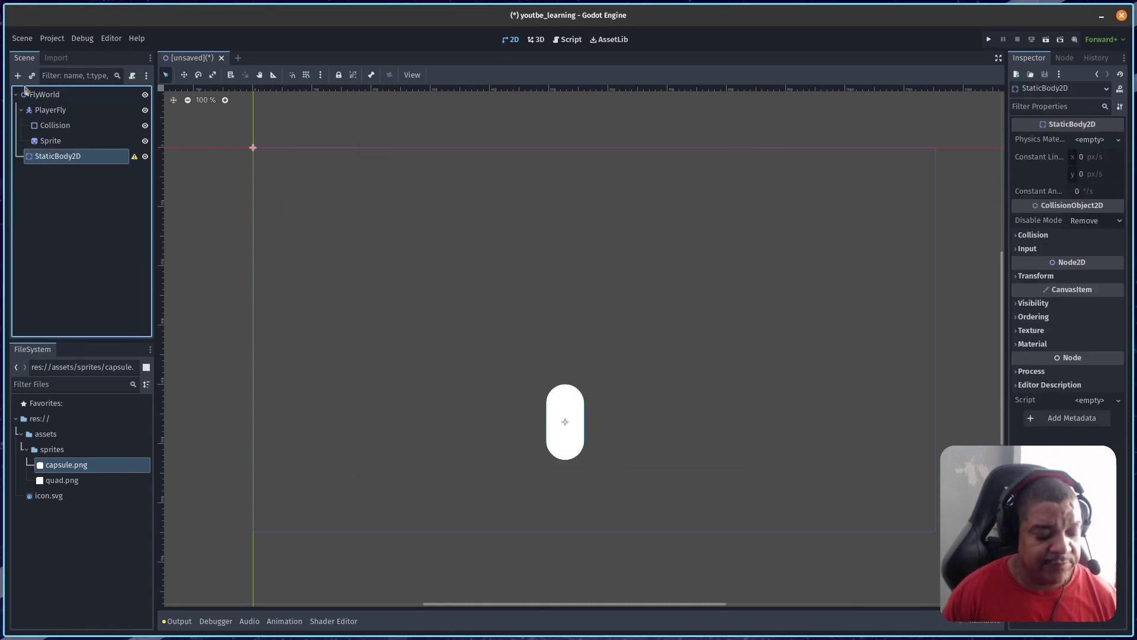
key(F2)
text(Ground)
key(Return)
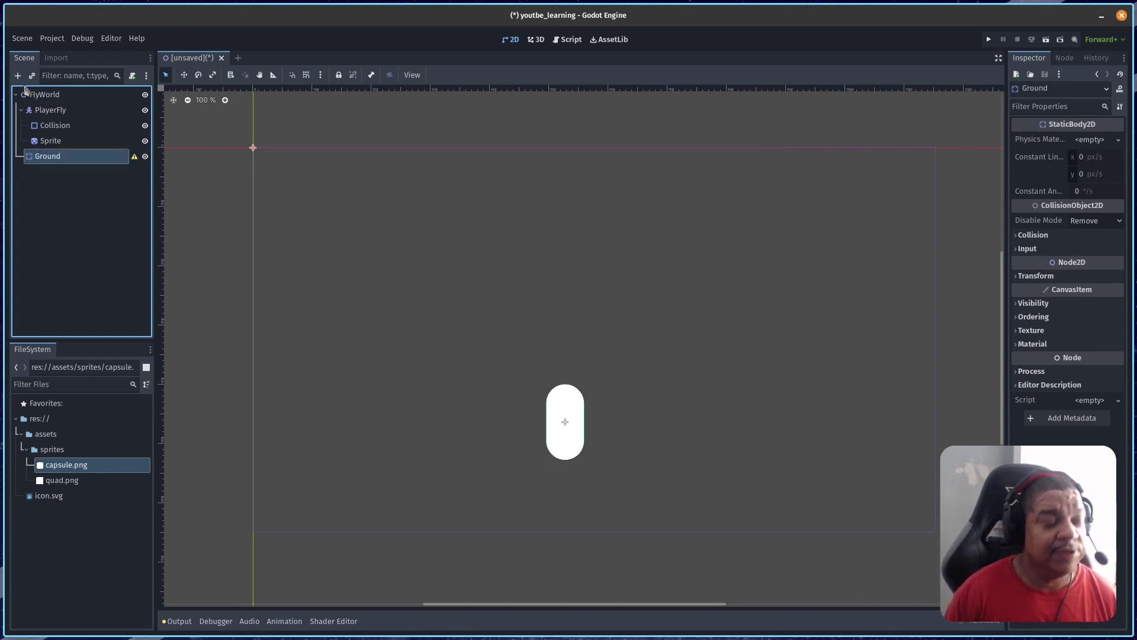
Add a CollisionShape2D under Ground named Collision.
key(ctrl+a)
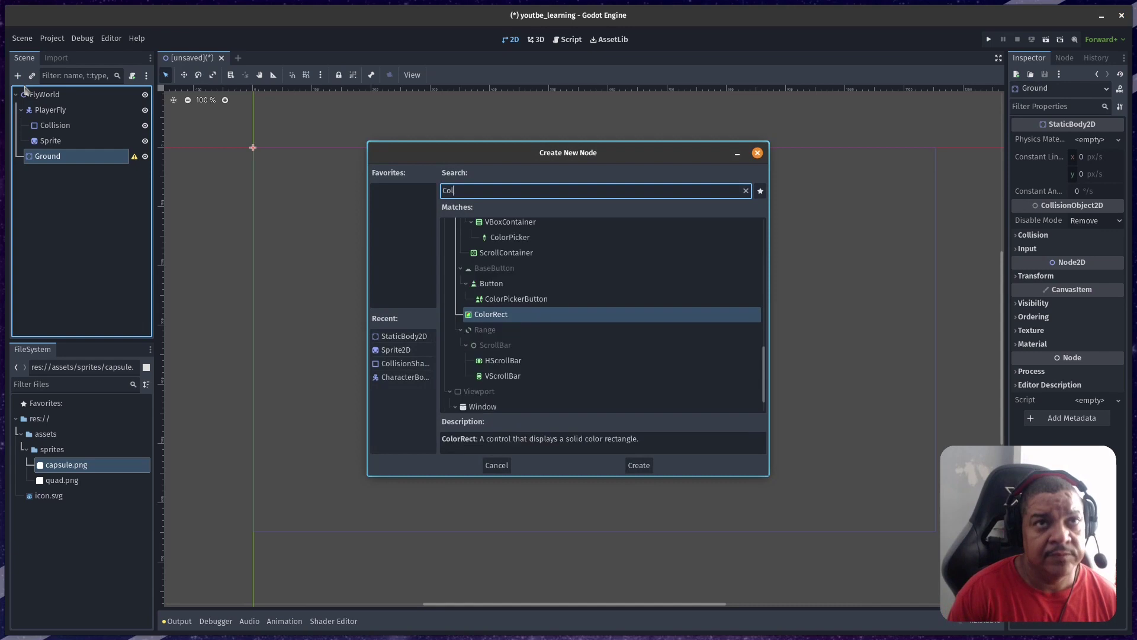
text(collision)
key(Return)
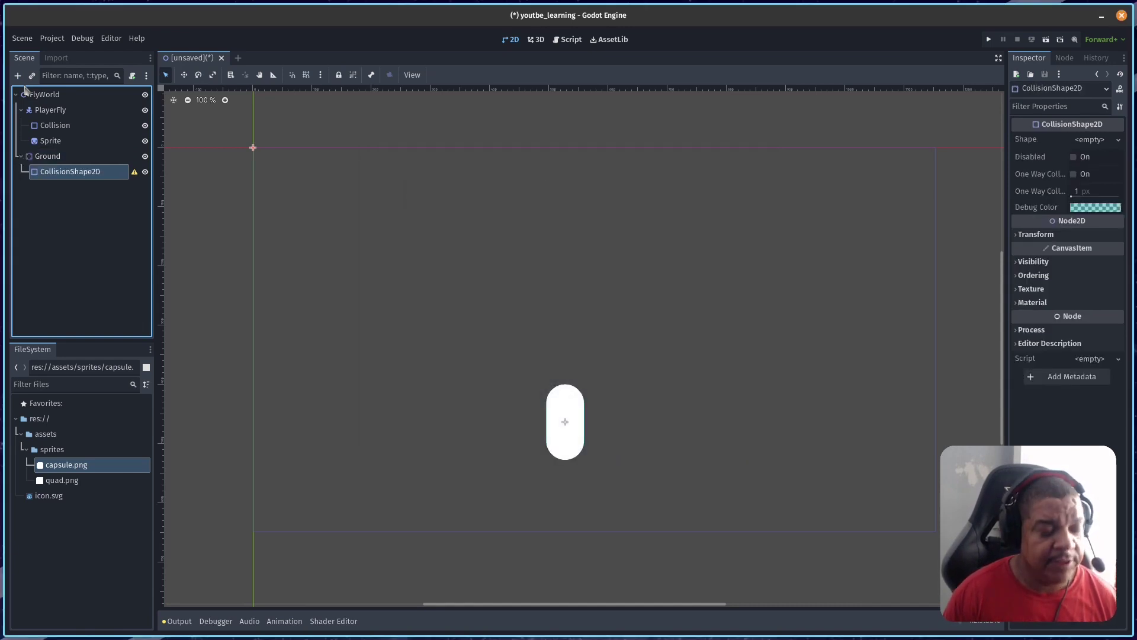
key(F2)
key(End)
key(BackSpace)
key(BackSpace)
key(BackSpace)
key(BackSpace)
key(Return)
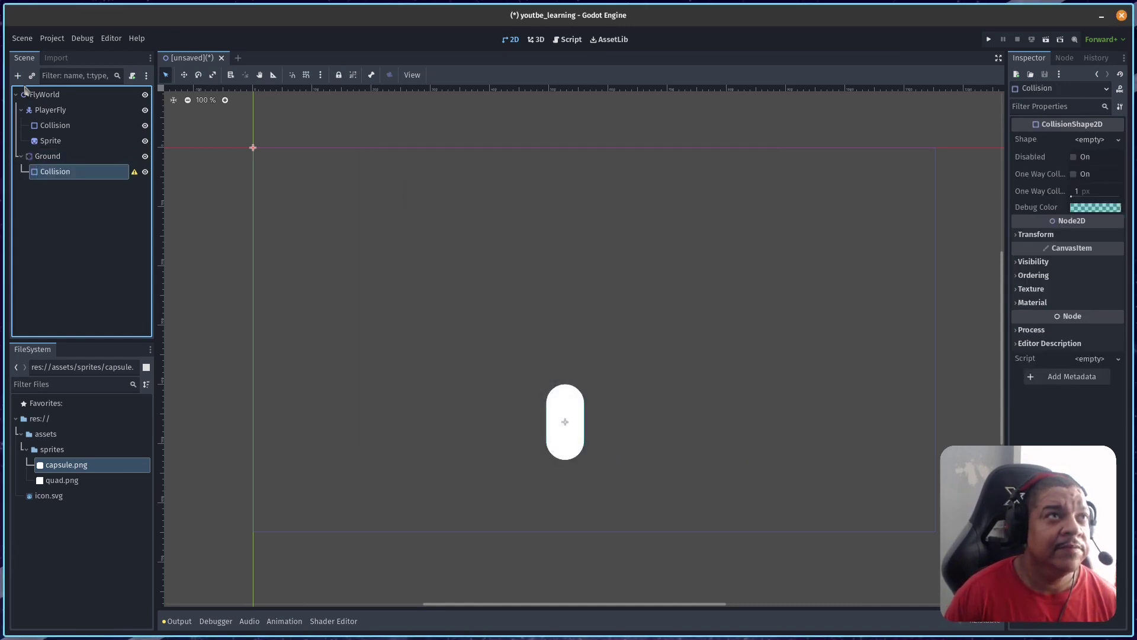
Add a Sprite2D under Ground named Sprite.
key(Up)
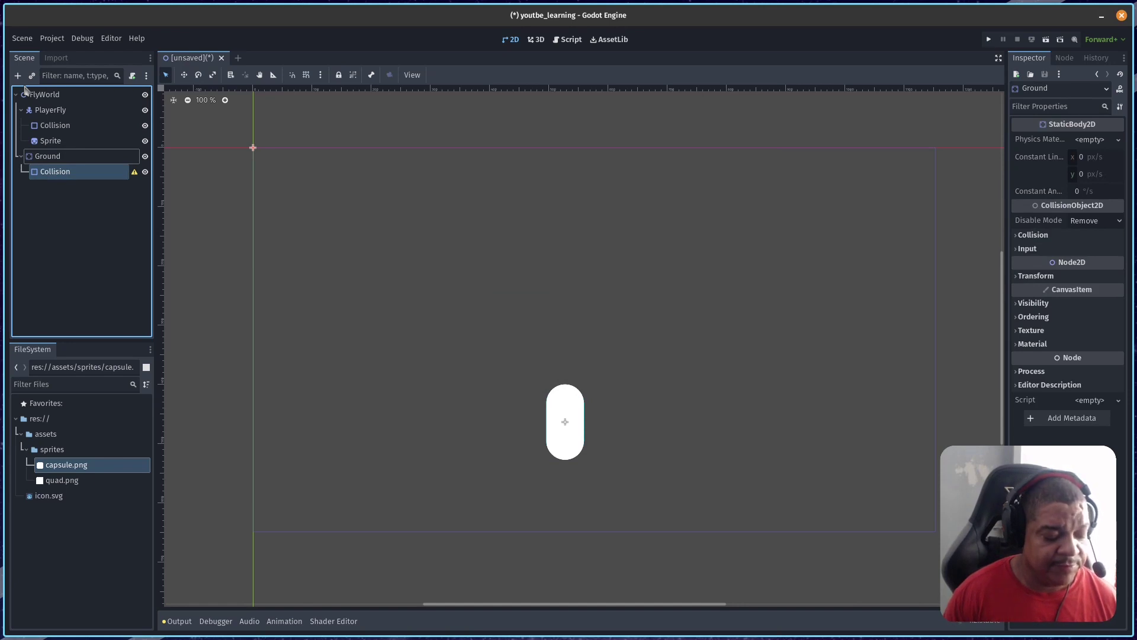
key(ctrl+a)
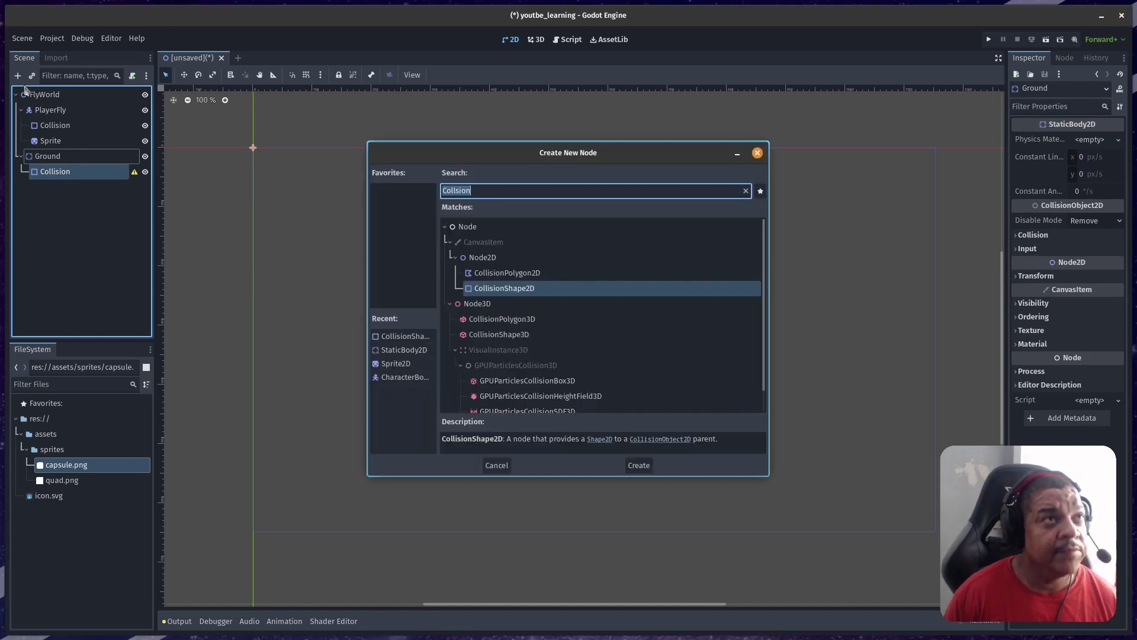
text(spfit)
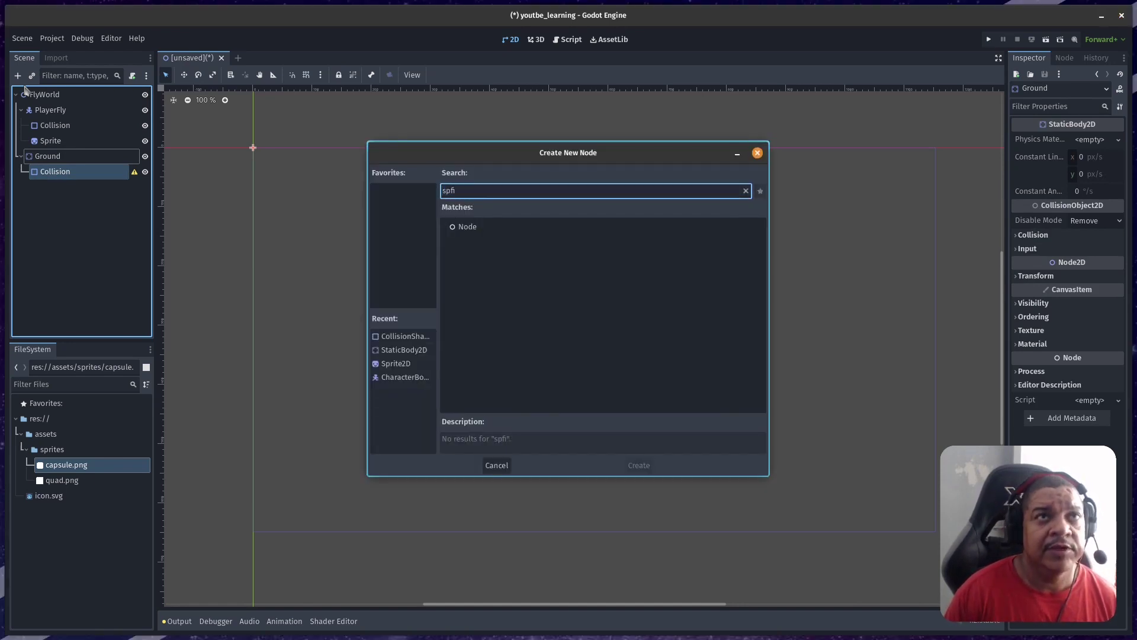
key(BackSpace)
key(BackSpace)
text(rite)
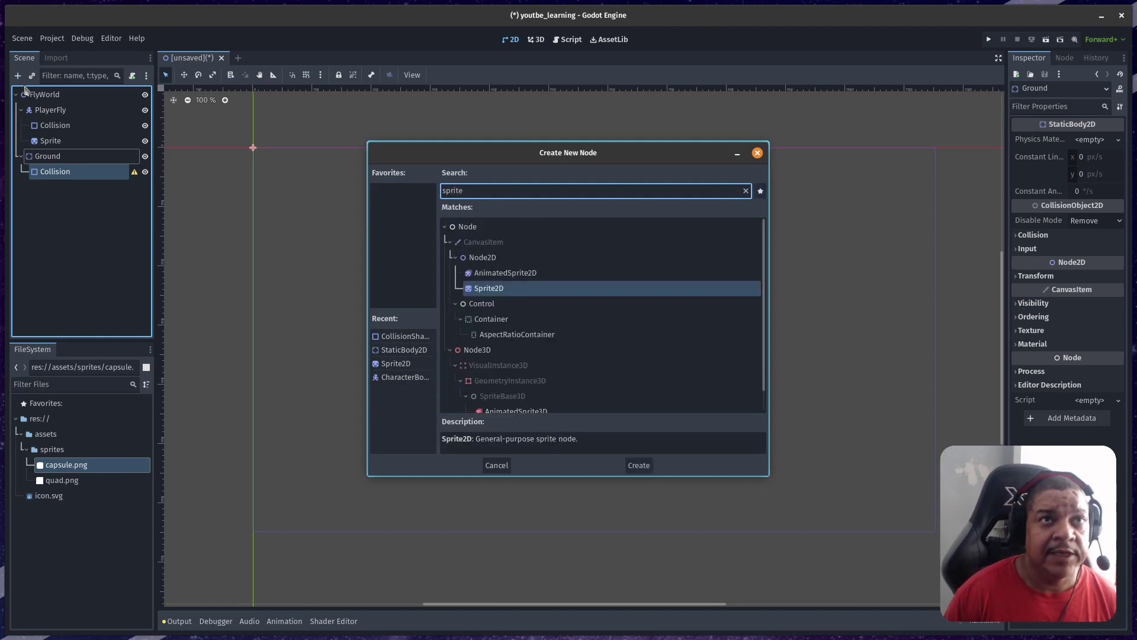
key(Return)
key(F2)
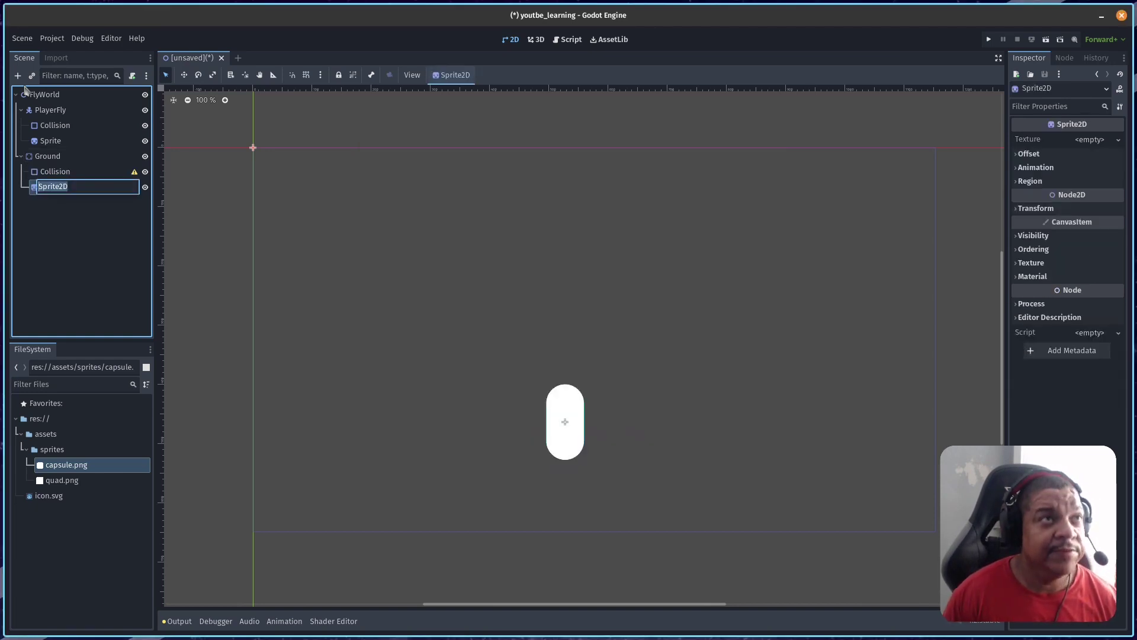
text(Sprite)
key(Return)
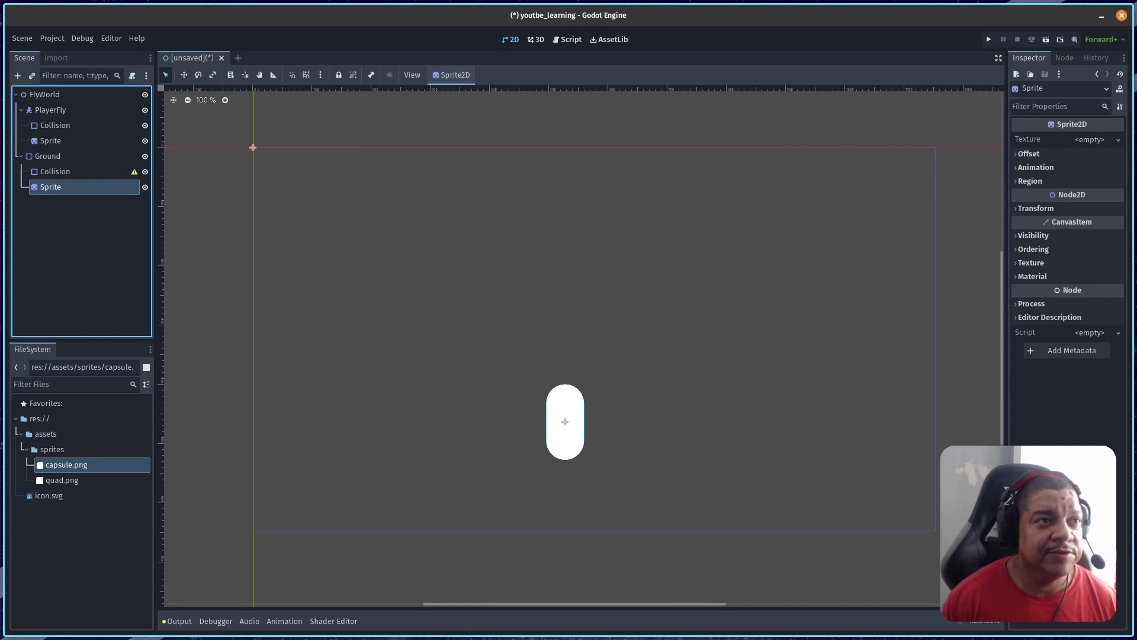
Make the ground Sprite a long quad.png bar with a matching stretched RectangleShape2D collision.
drag(78, 484, 1085, 139)
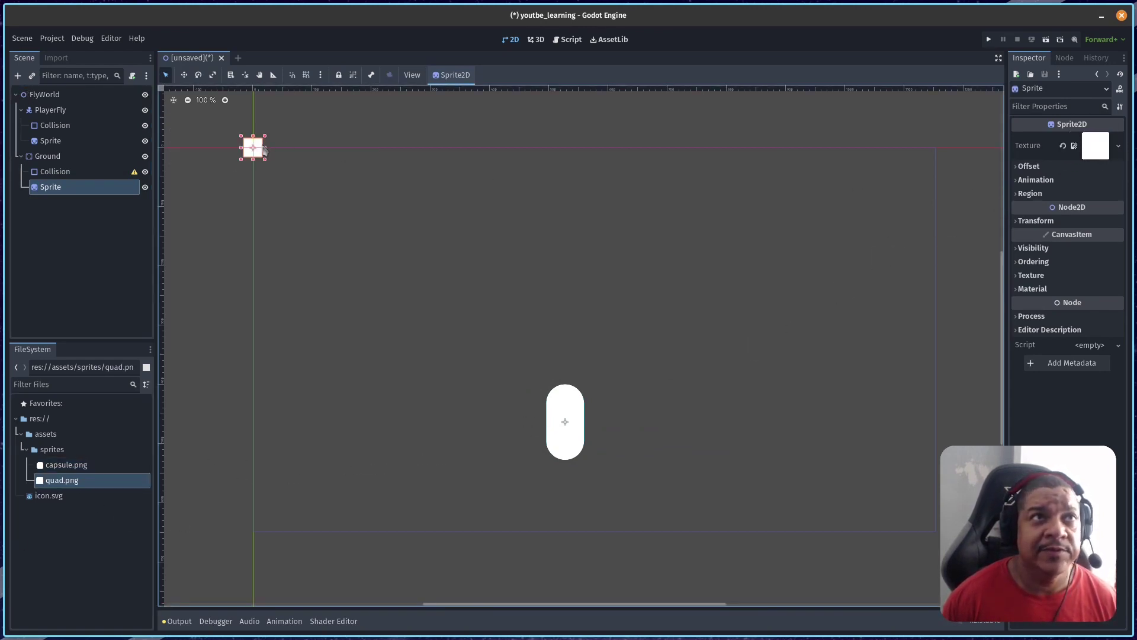
drag(265, 148, 618, 148)
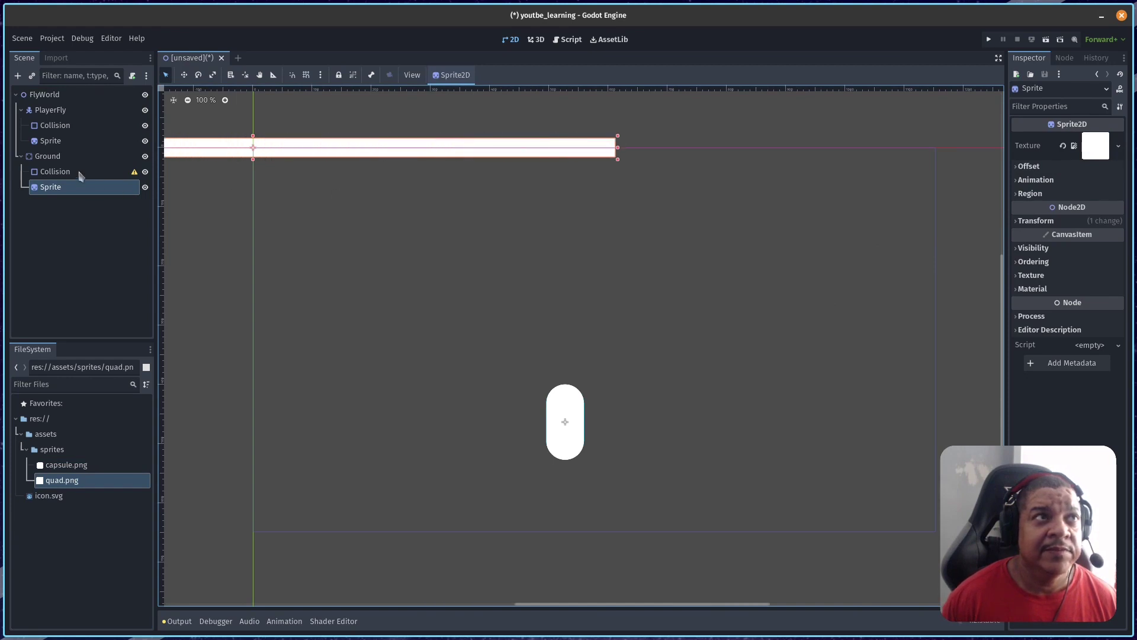
click(55, 171)
click(1090, 139)
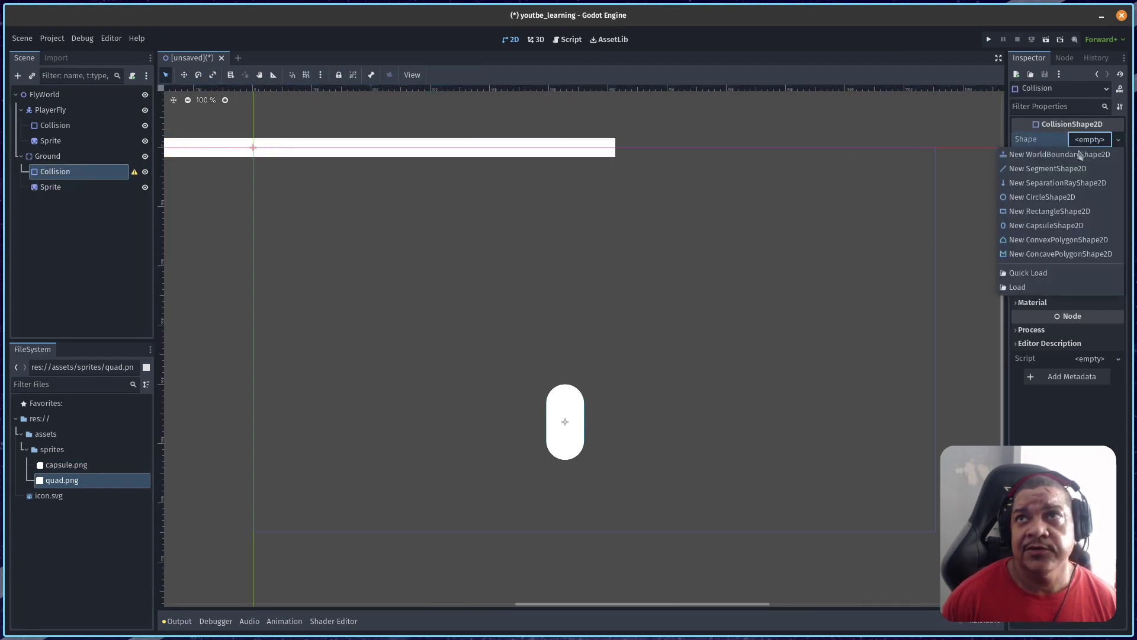
click(1067, 211)
drag(263, 152, 623, 157)
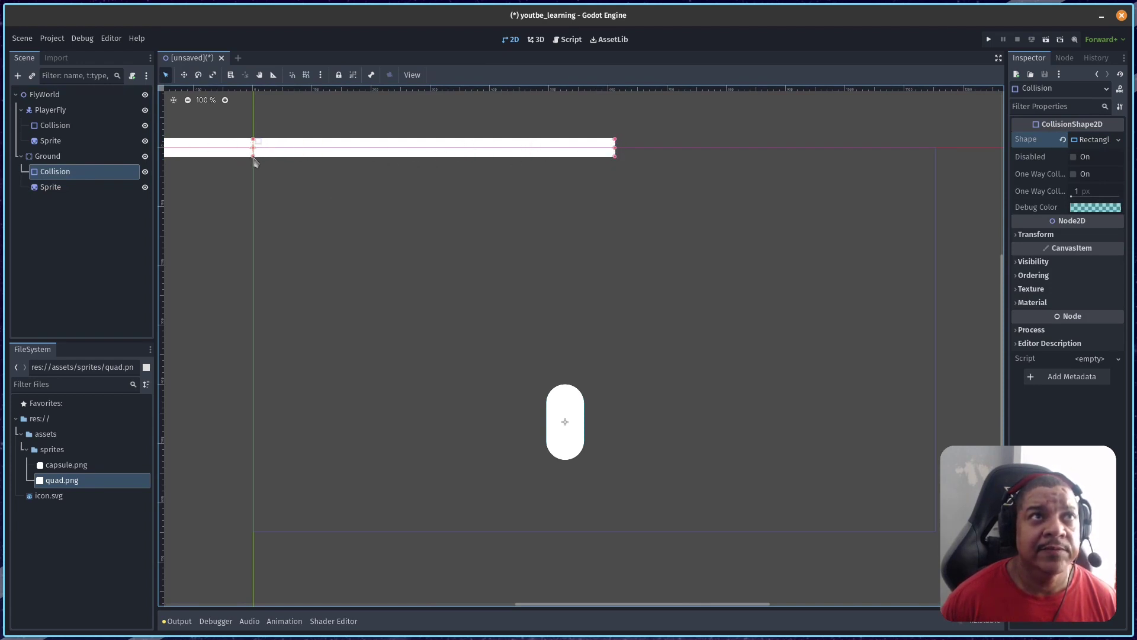
Move Ground to the bottom of the scene and collapse its children in the tree.
click(48, 156)
drag(299, 221, 792, 637)
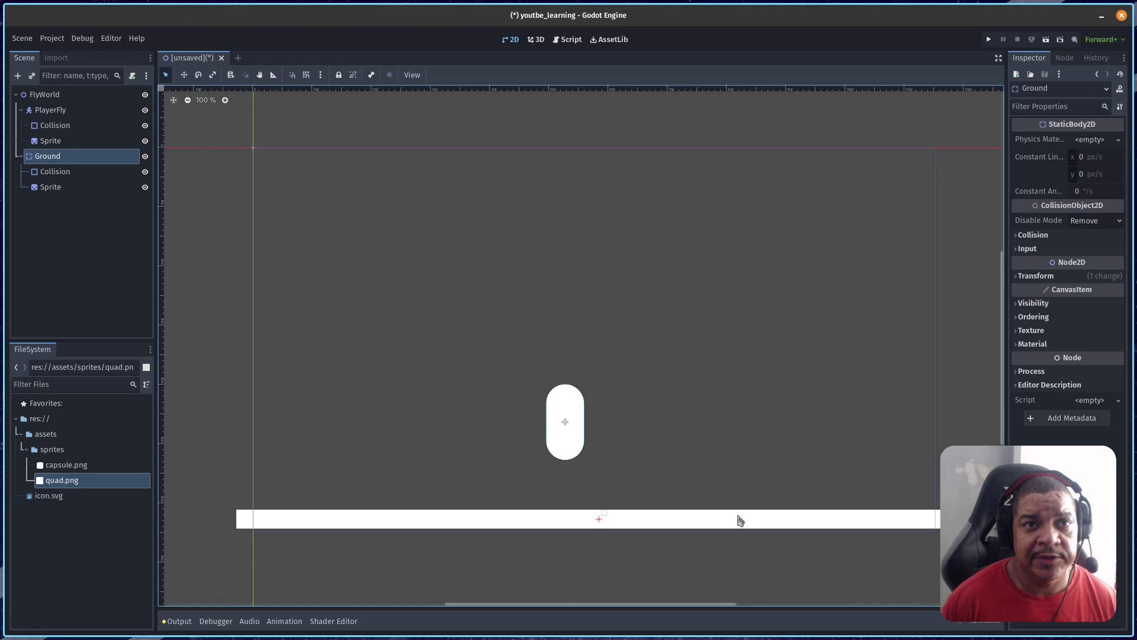
key(Down)
key(Down)
key(Up)
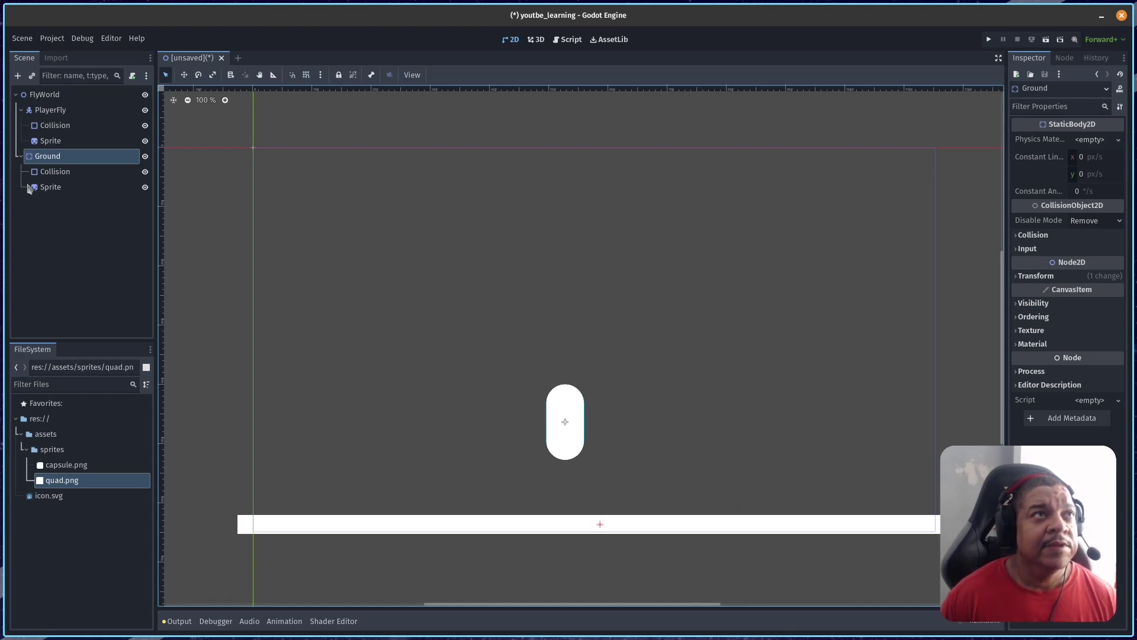
click(19, 162)
click(20, 157)
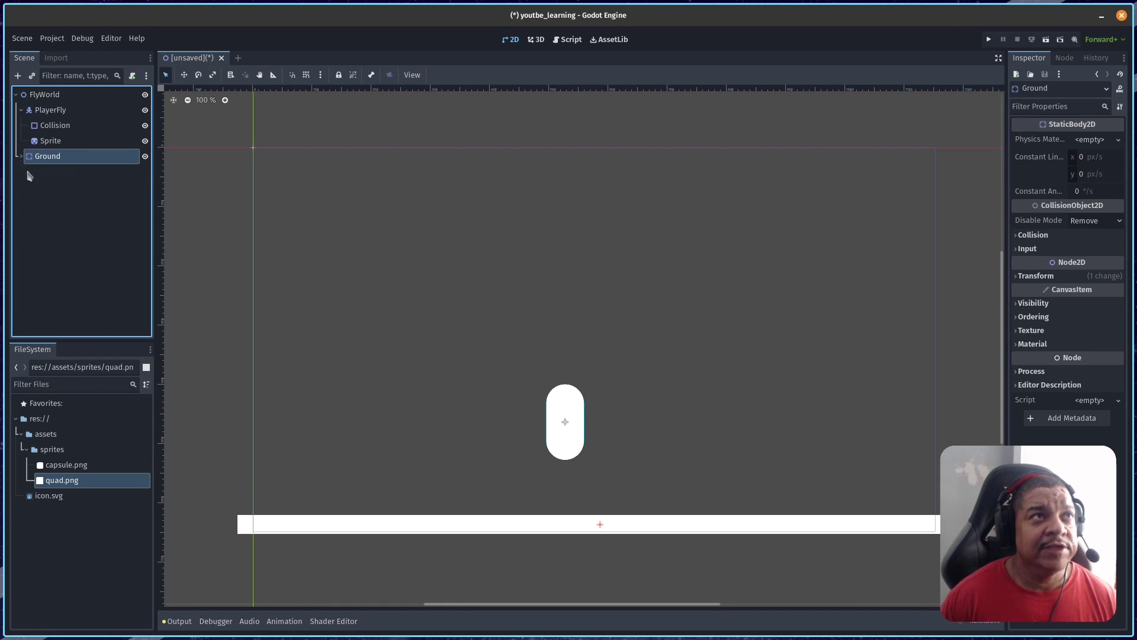
click(80, 111)
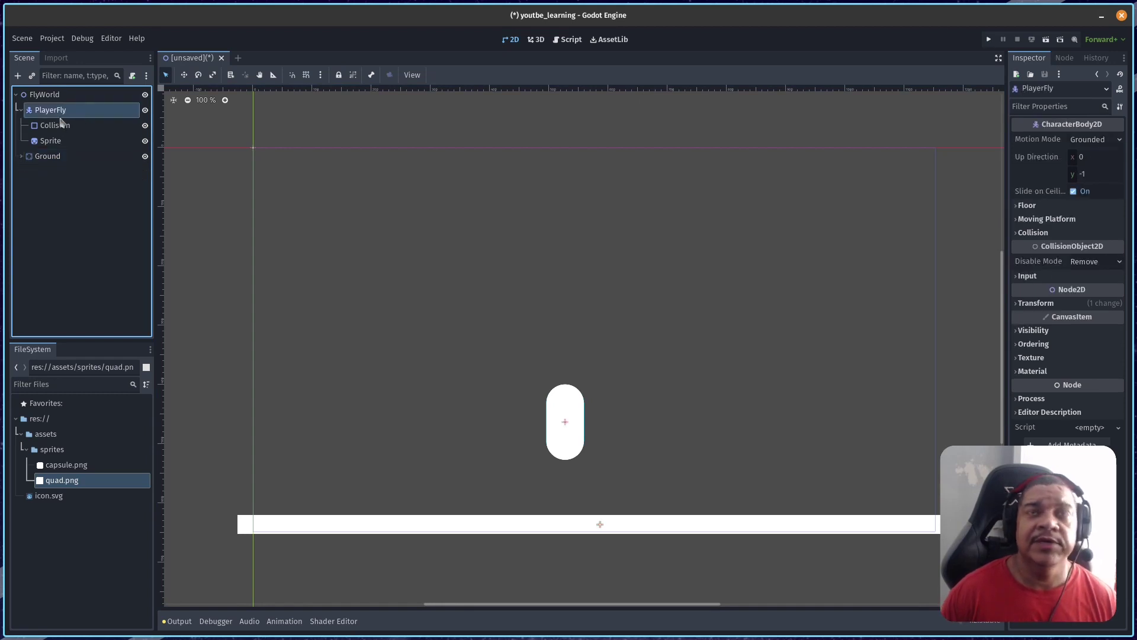
Start attaching a script to PlayerFly and create a fly/scripts folder for it.
click(132, 75)
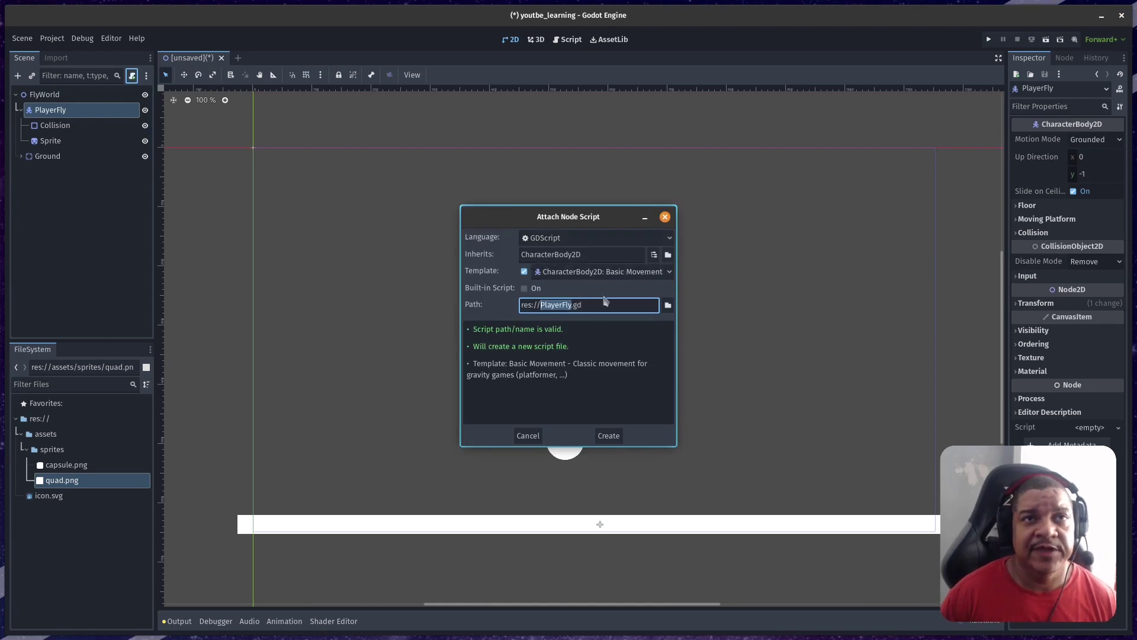
click(668, 305)
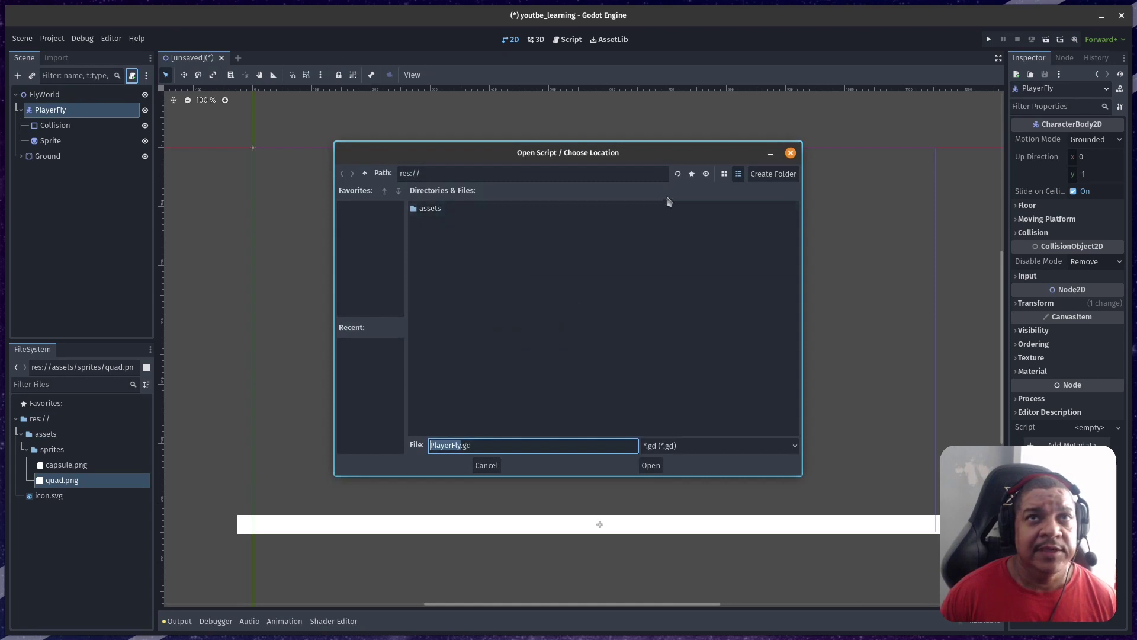
click(765, 175)
text(f)
key(BackSpace)
text(p_)
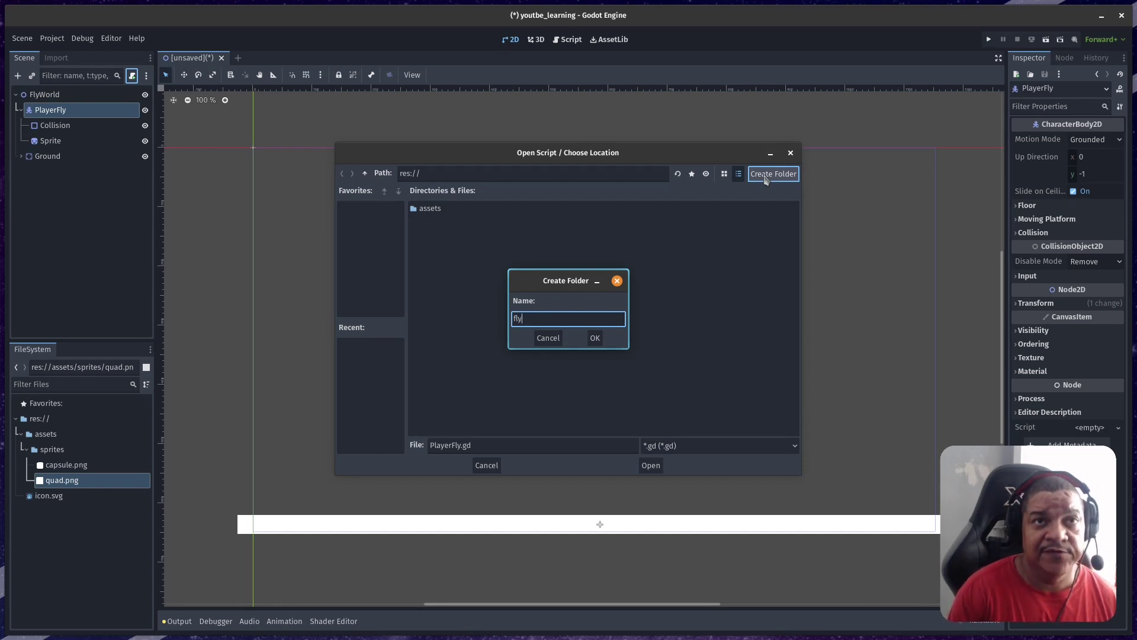
key(Return)
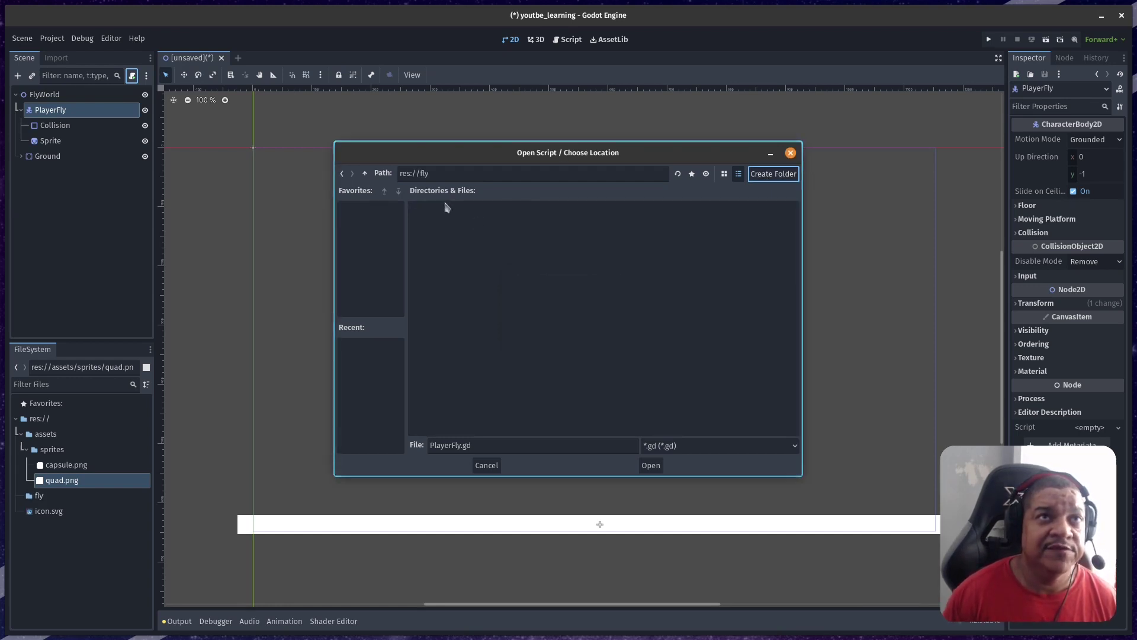
click(771, 174)
text(scripts)
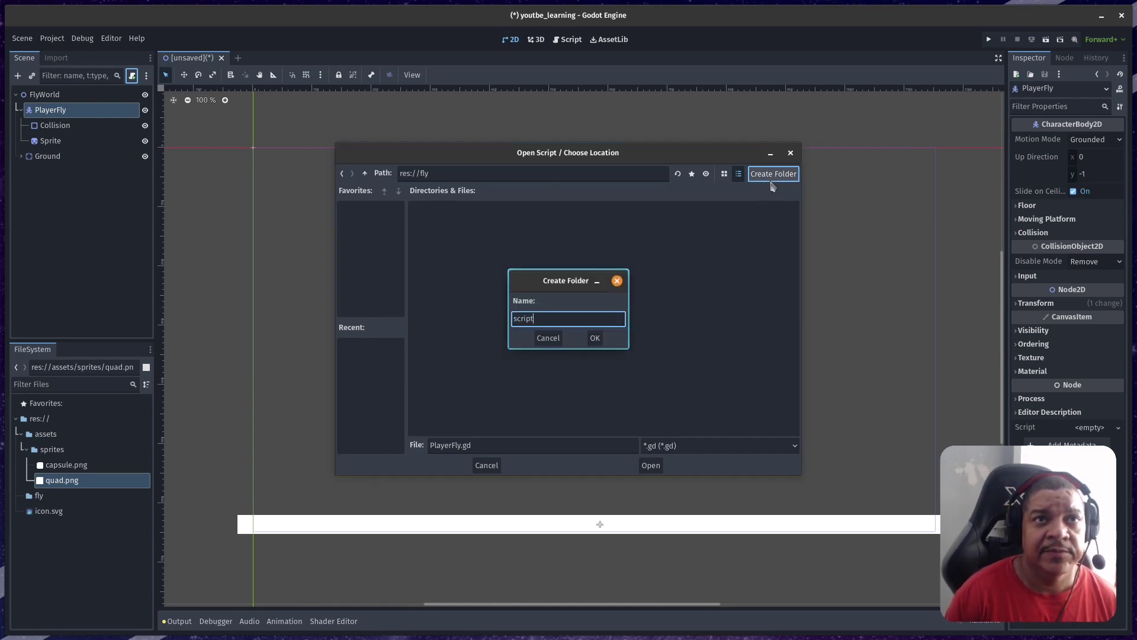
key(Return)
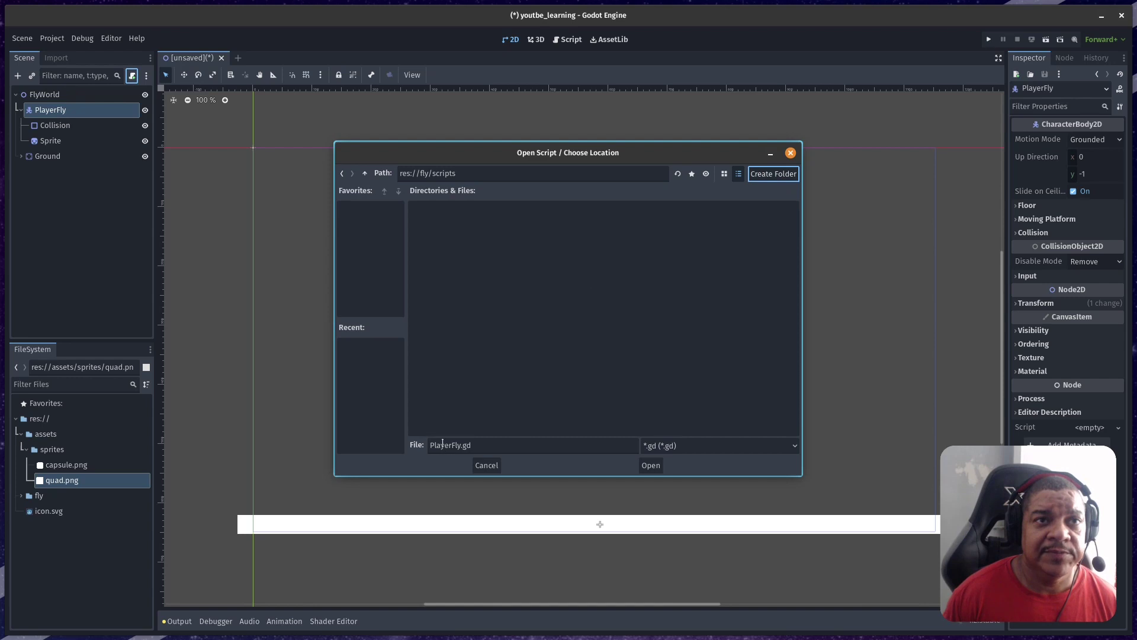
Name the script player_fly.gd and create it from the Basic Movement template.
click(435, 444)
key(BackSpace)
text(p)
key(BackSpace)
text(_f)
key(Return)
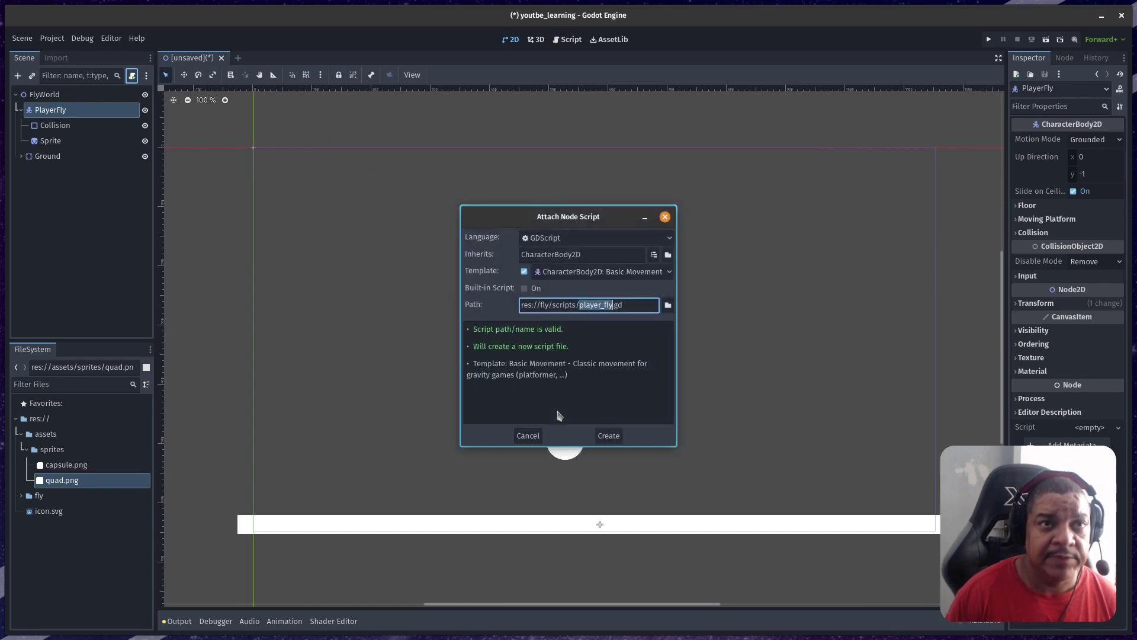
click(609, 435)
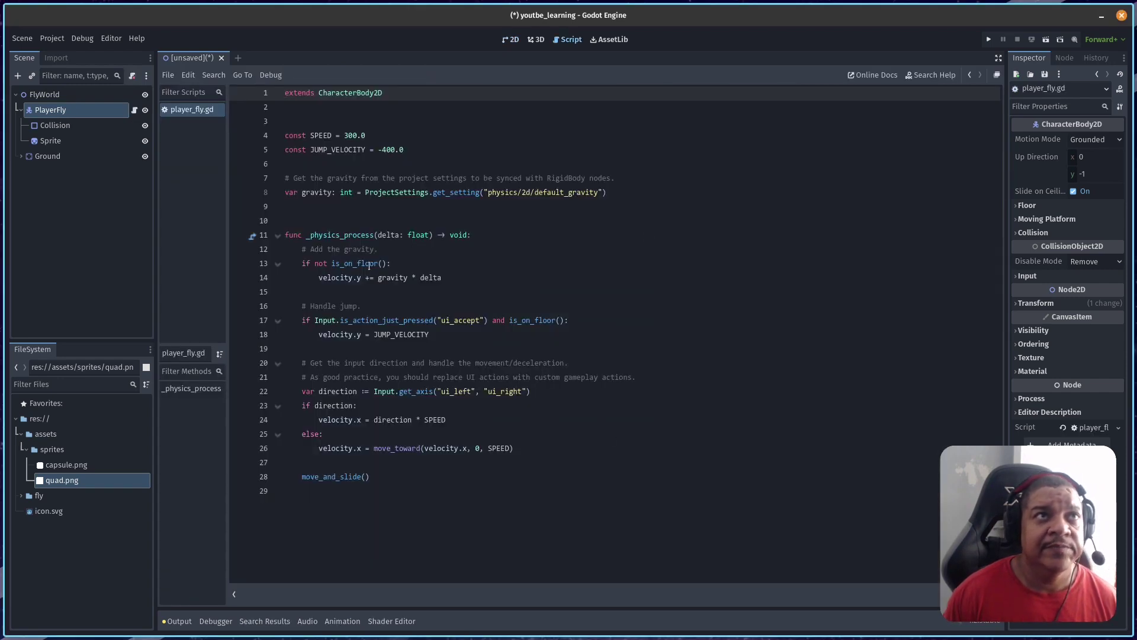
Change JUMP_VELOCITY from -400.0 to -600.0 and run the current scene.
drag(225, 183, 245, 181)
click(403, 150)
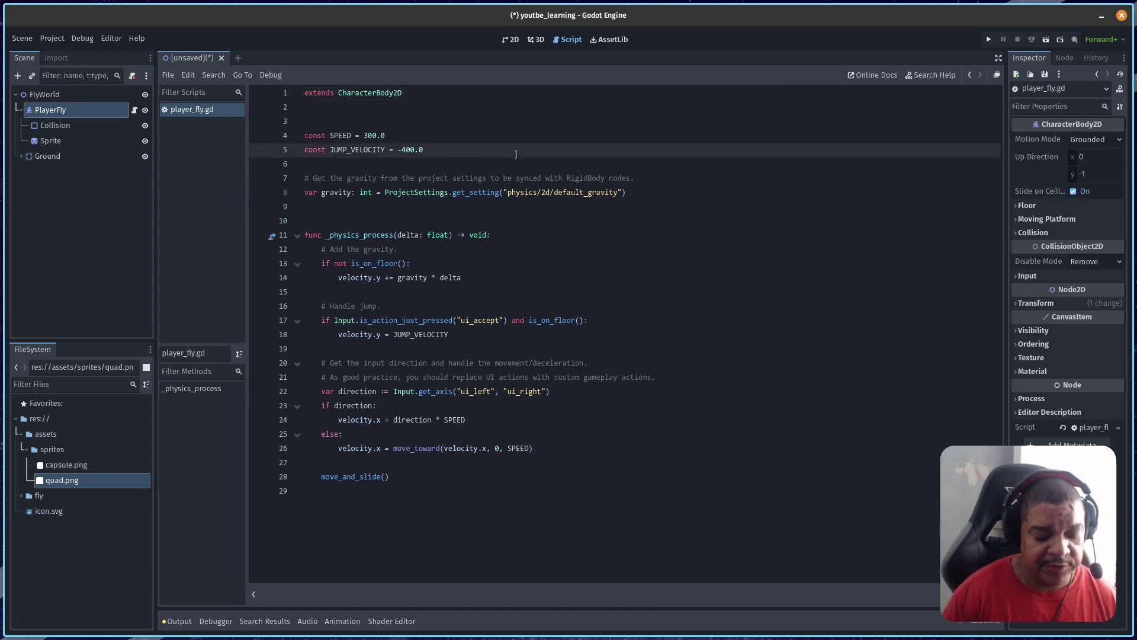
key(BackSpace)
text(6)
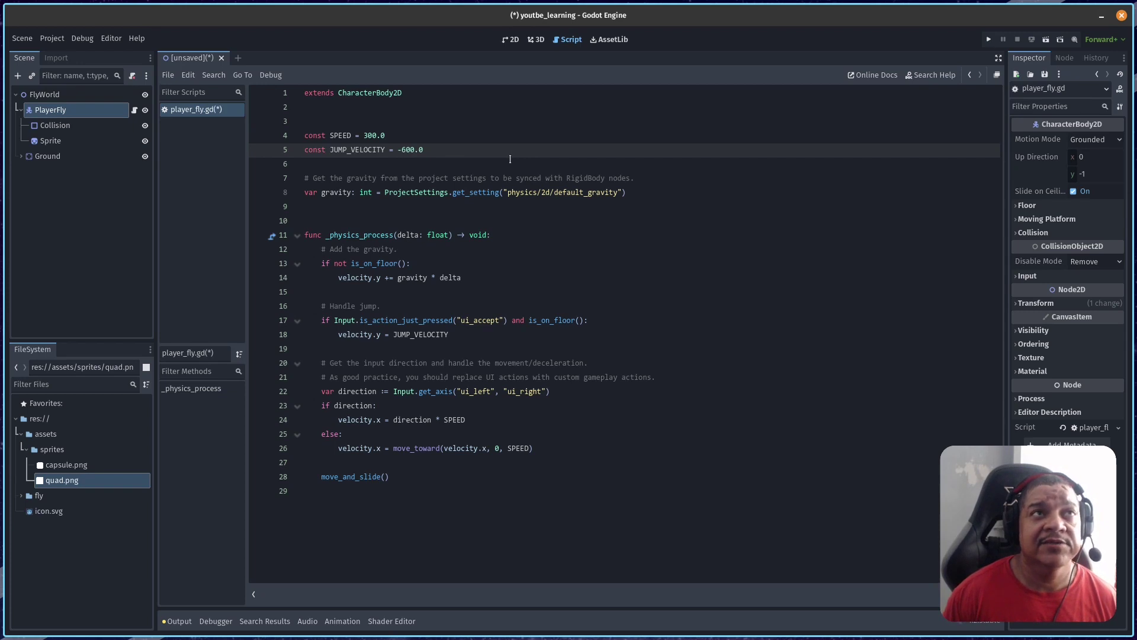
click(1050, 42)
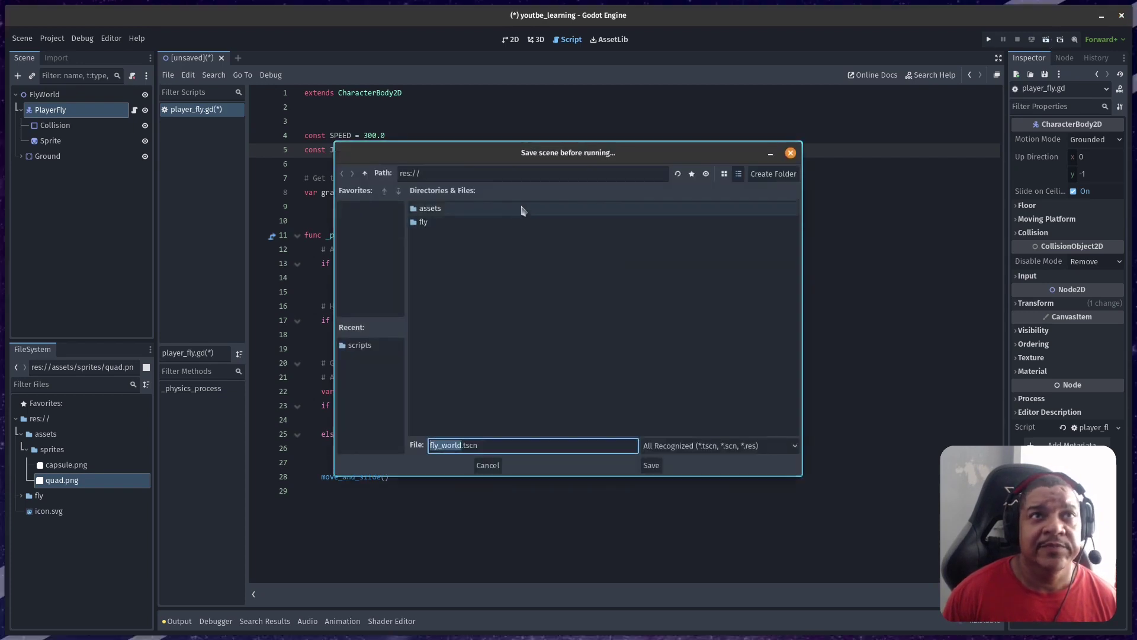
Create a scenes folder inside fly and save the scene there as fly_world.tscn.
double_click(423, 222)
click(783, 175)
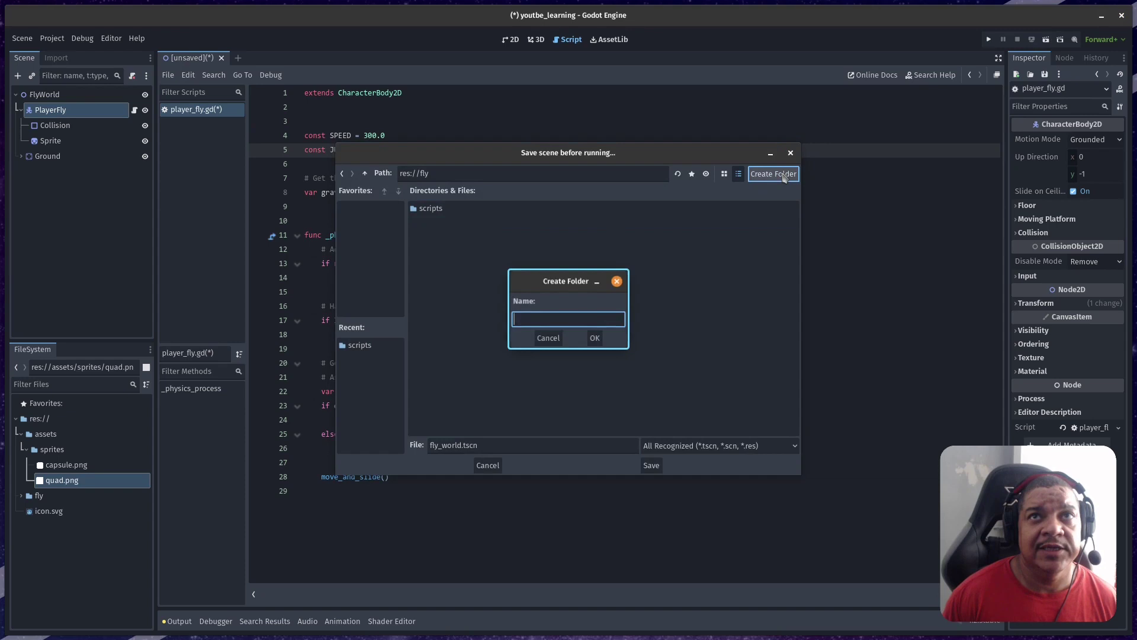
text(scene)
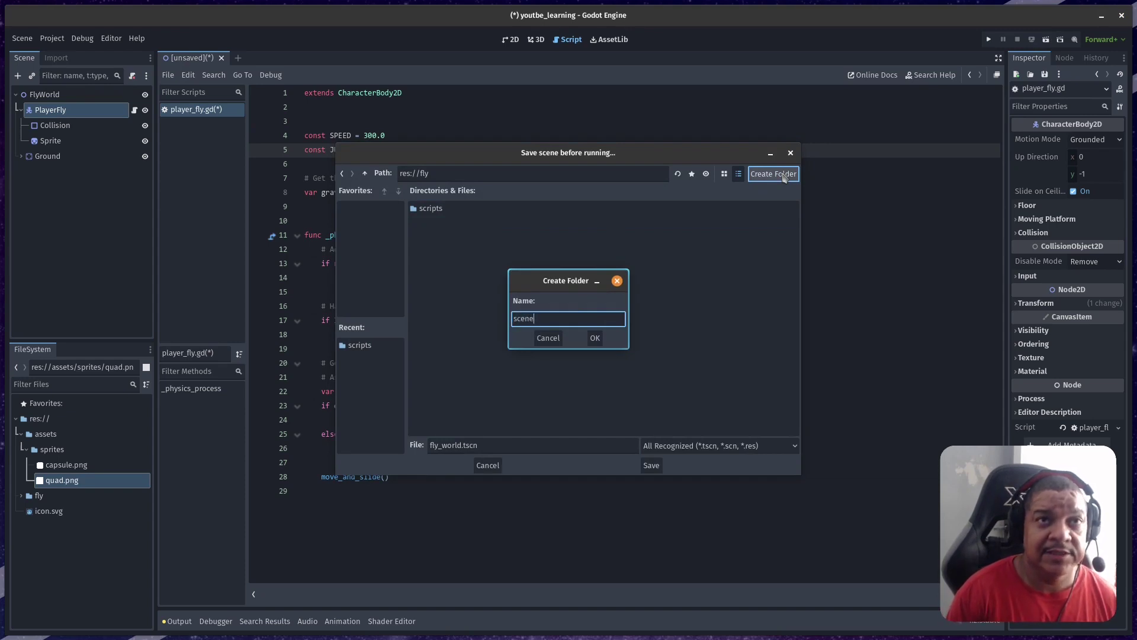
text(s)
key(Return)
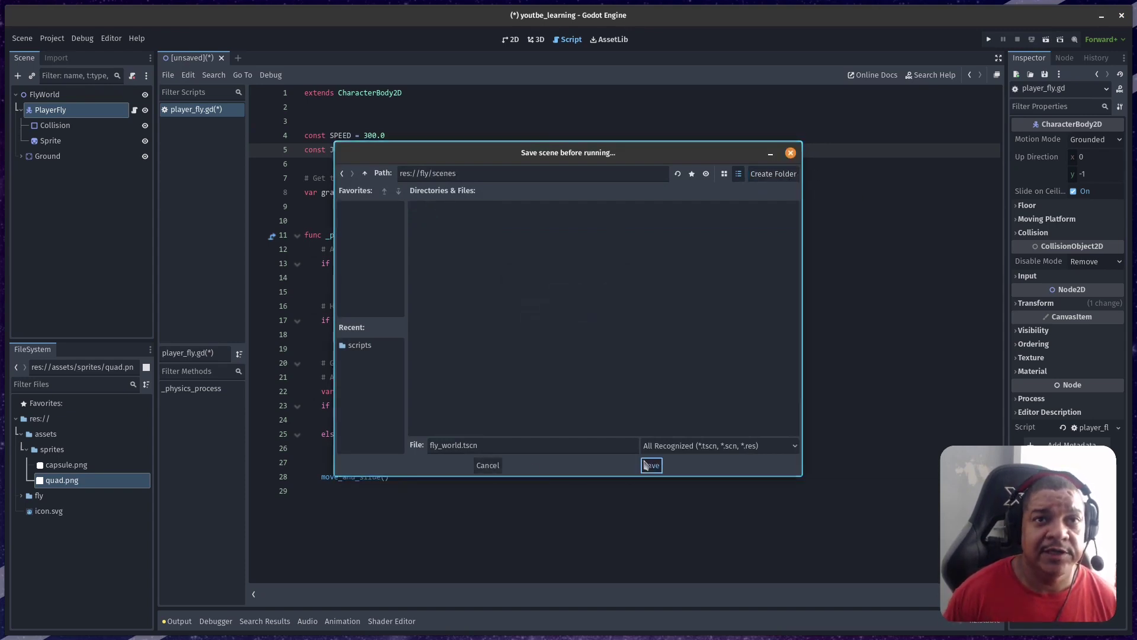
click(651, 466)
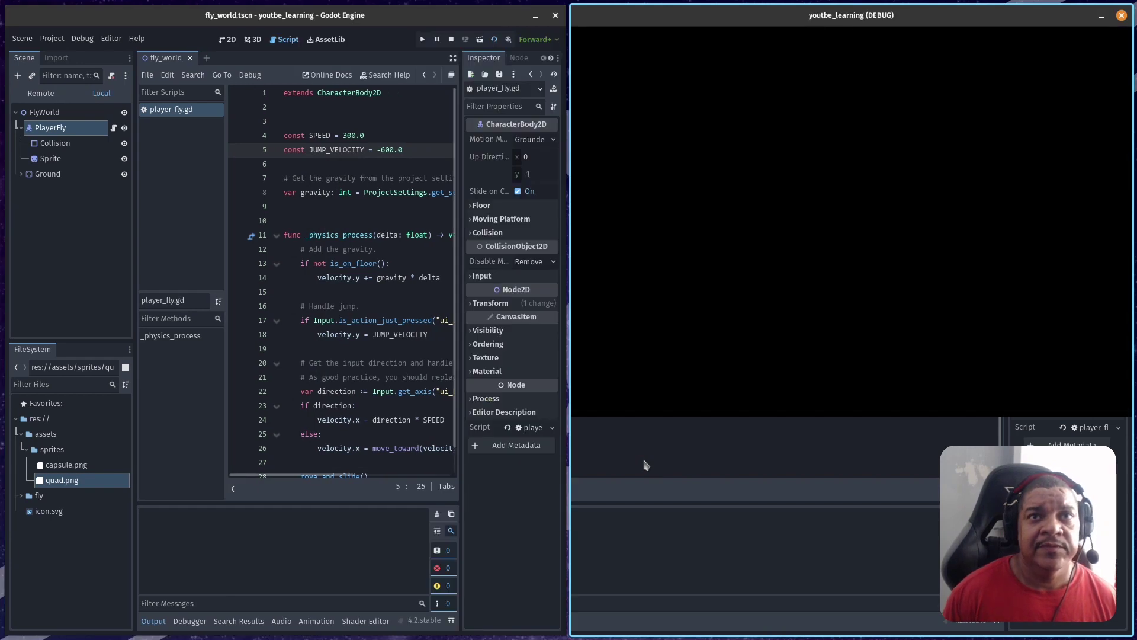
Move the capsule left and right, jump three times to check the height, then close the game.
key(Left)
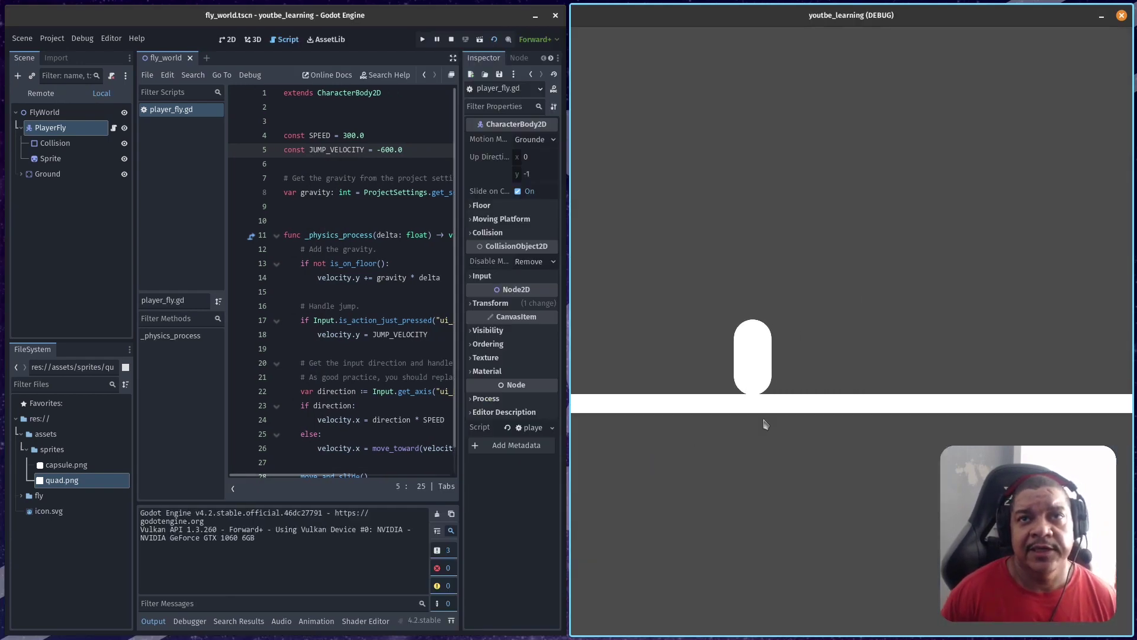
key(Right)
key(space)
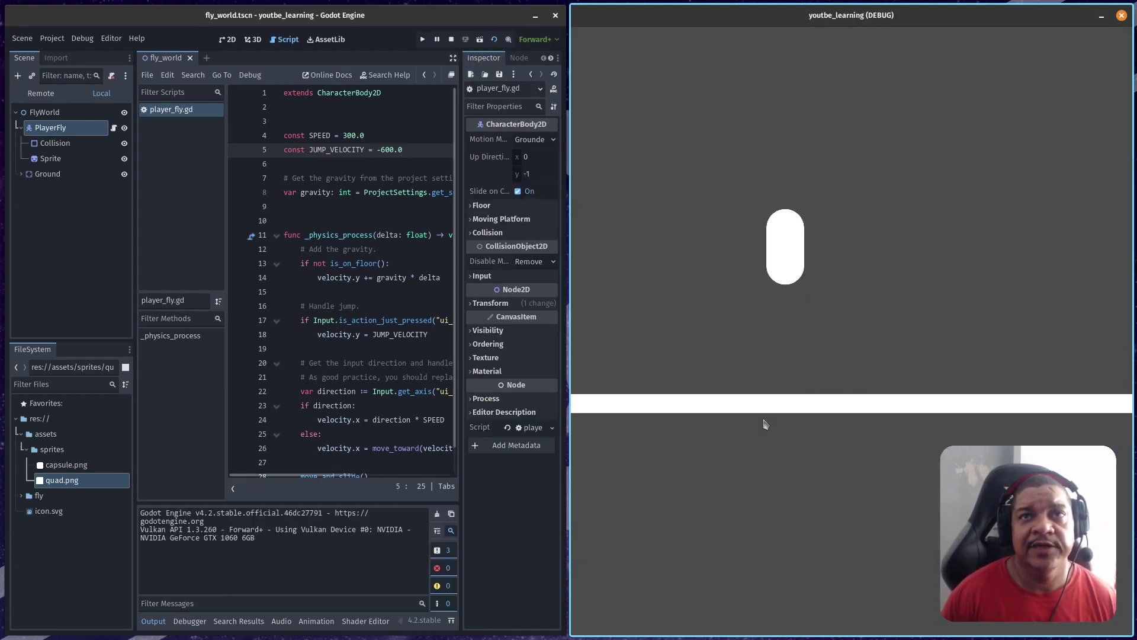
key(space)
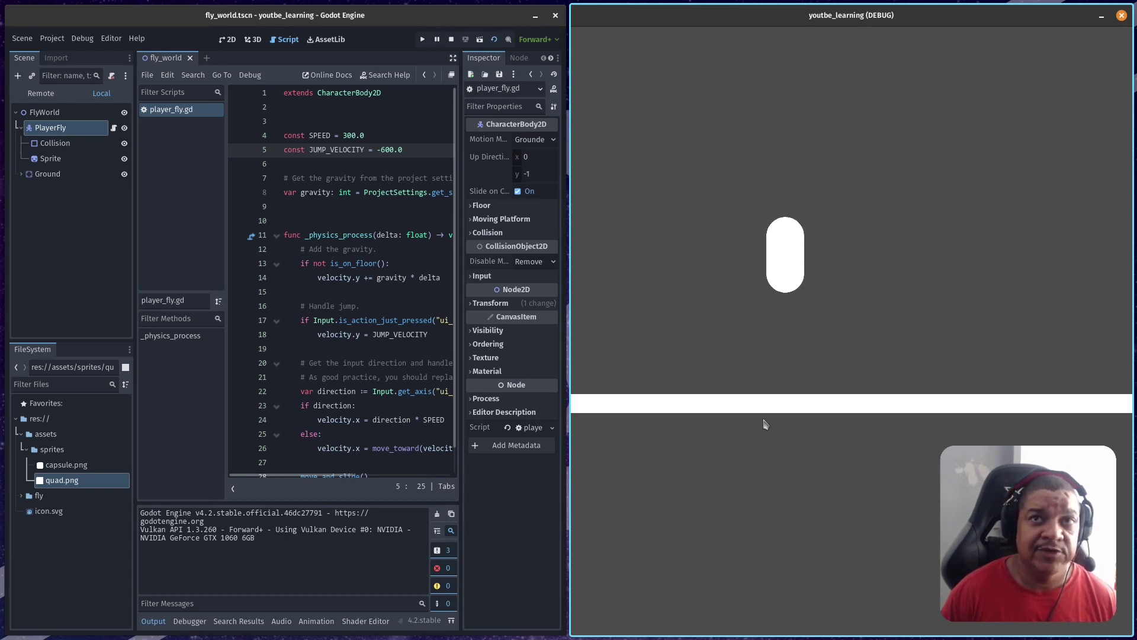
key(space)
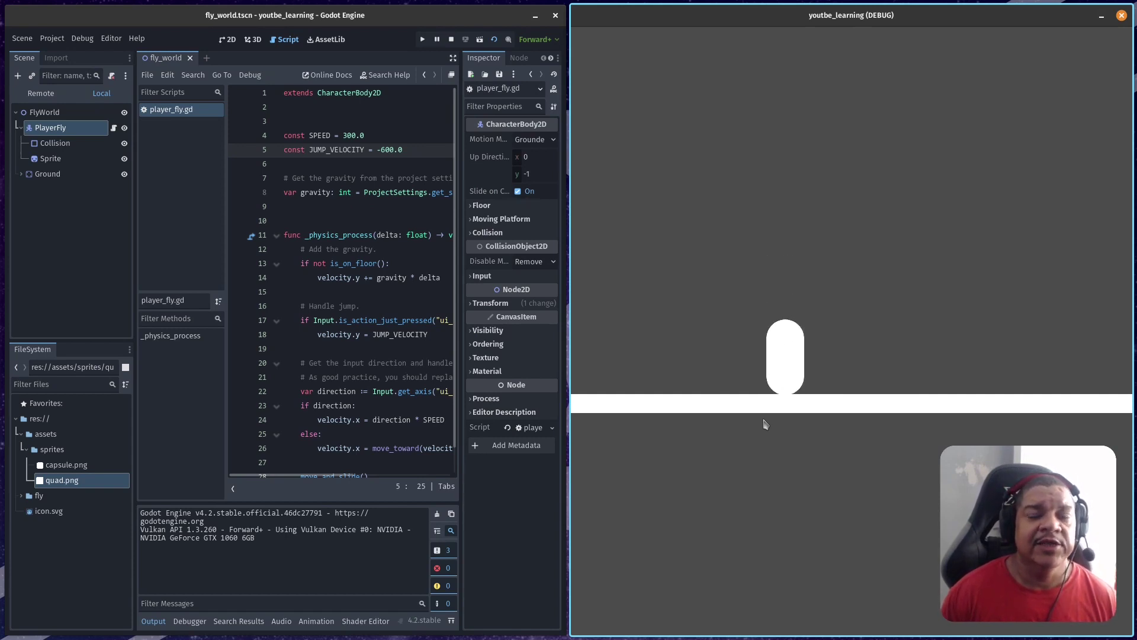
click(1121, 15)
Delete the gravity settings, Add the gravity, Handle jump and movement comment lines.
triple_click(523, 177)
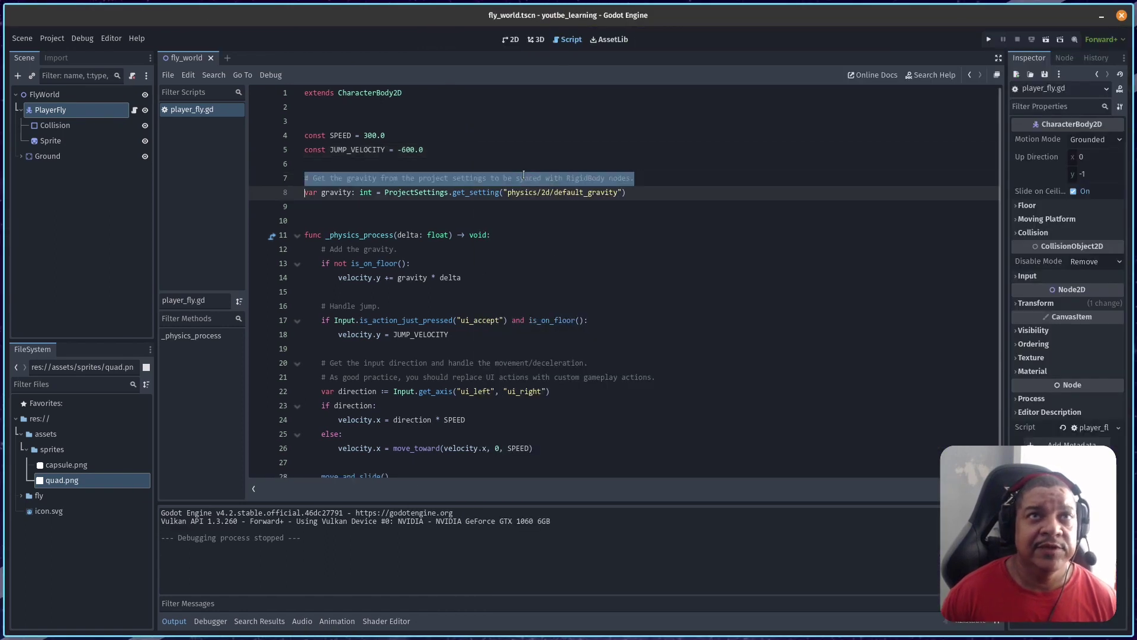
key(BackSpace)
click(410, 250)
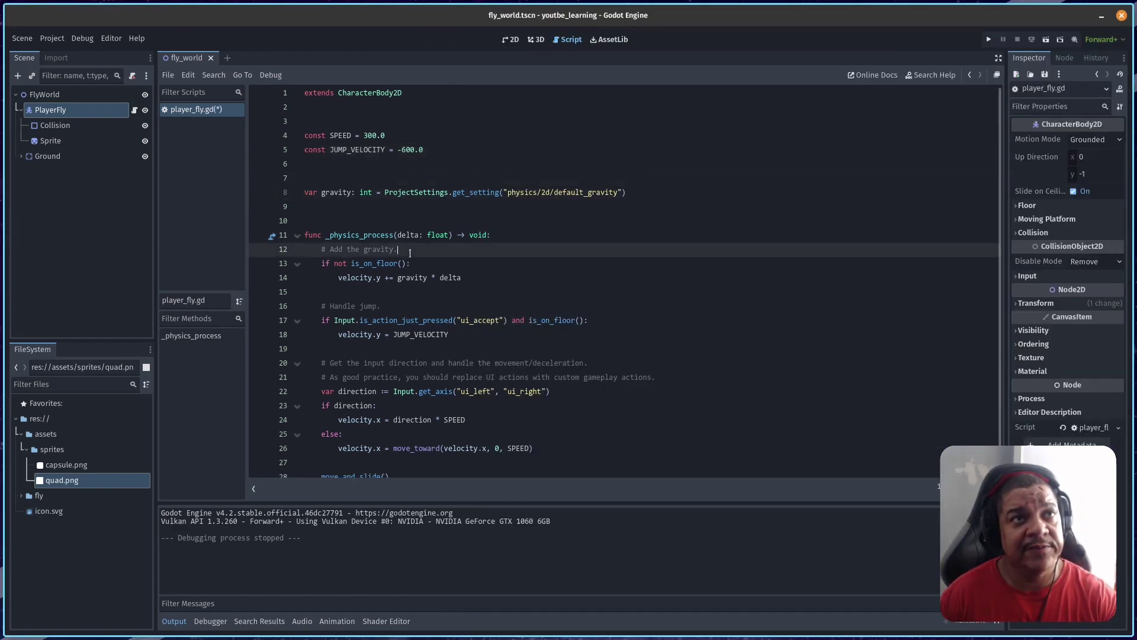
triple_click(414, 249)
key(BackSpace)
key(BackSpace)
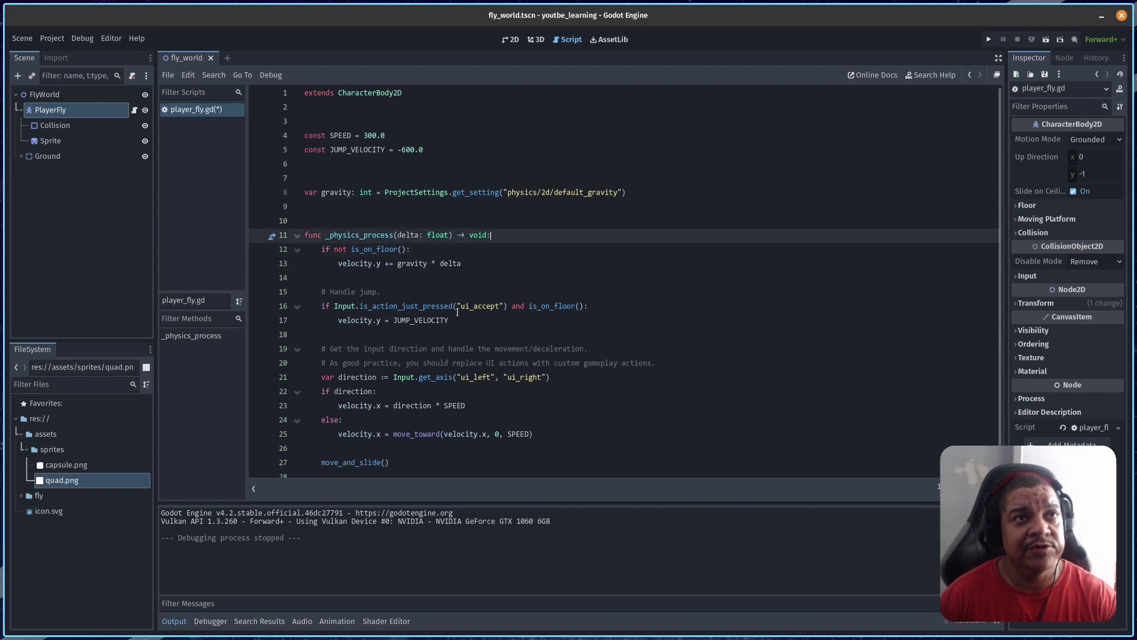
triple_click(444, 292)
key(BackSpace)
key(BackSpace)
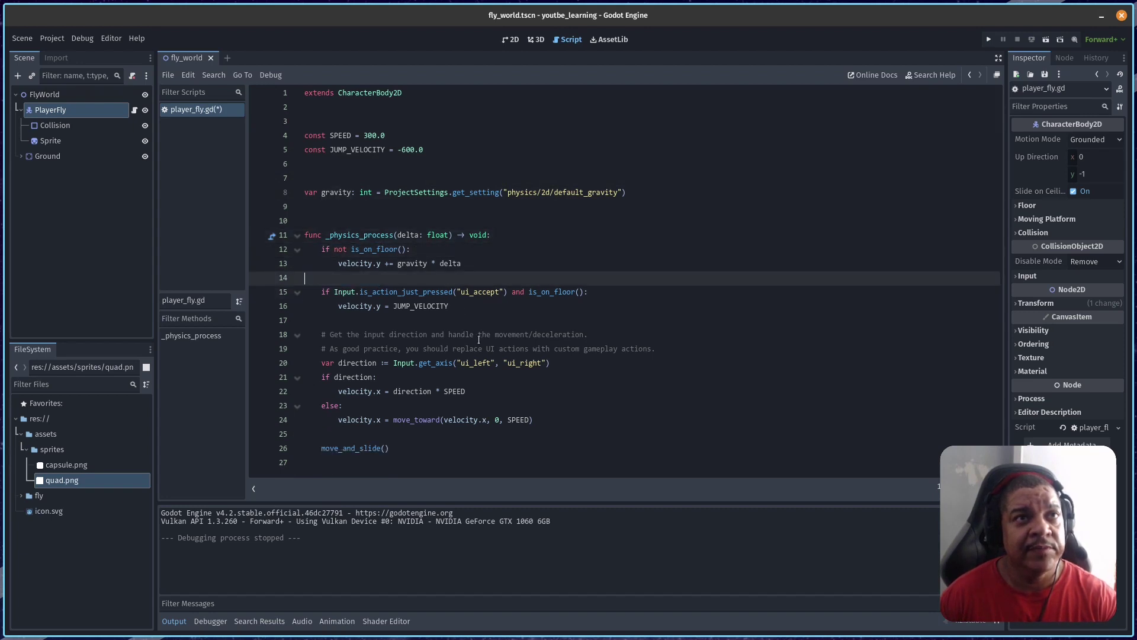
drag(639, 350, 650, 332)
key(BackSpace)
key(BackSpace)
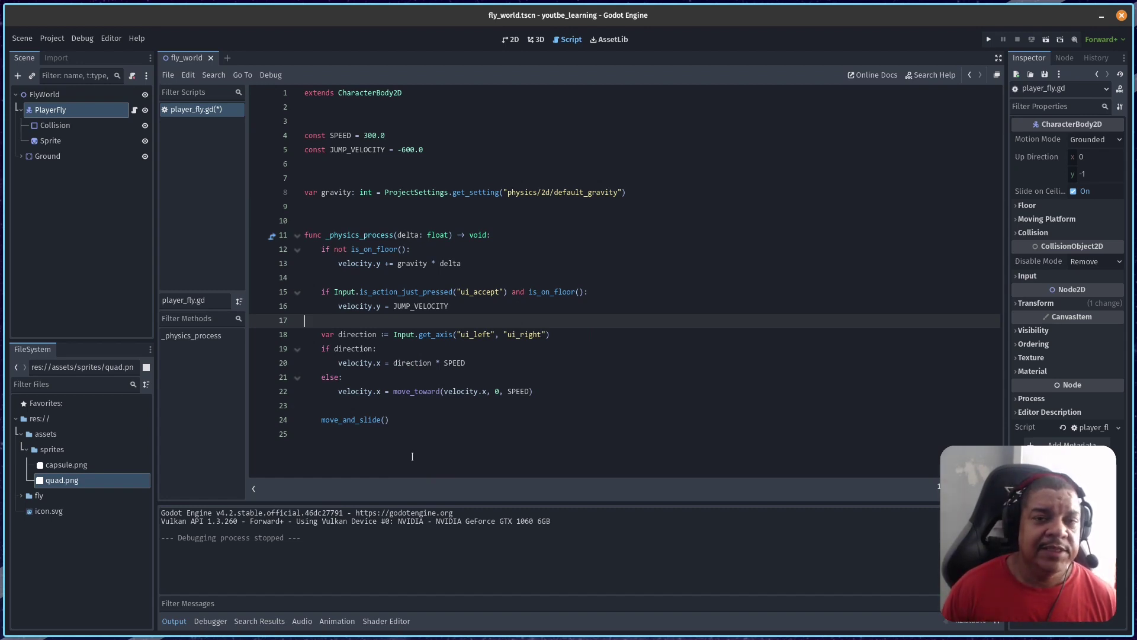
Rename line 8's variable to gravity_normal: float and add var gravity_flying: float = 10 below it.
click(351, 193)
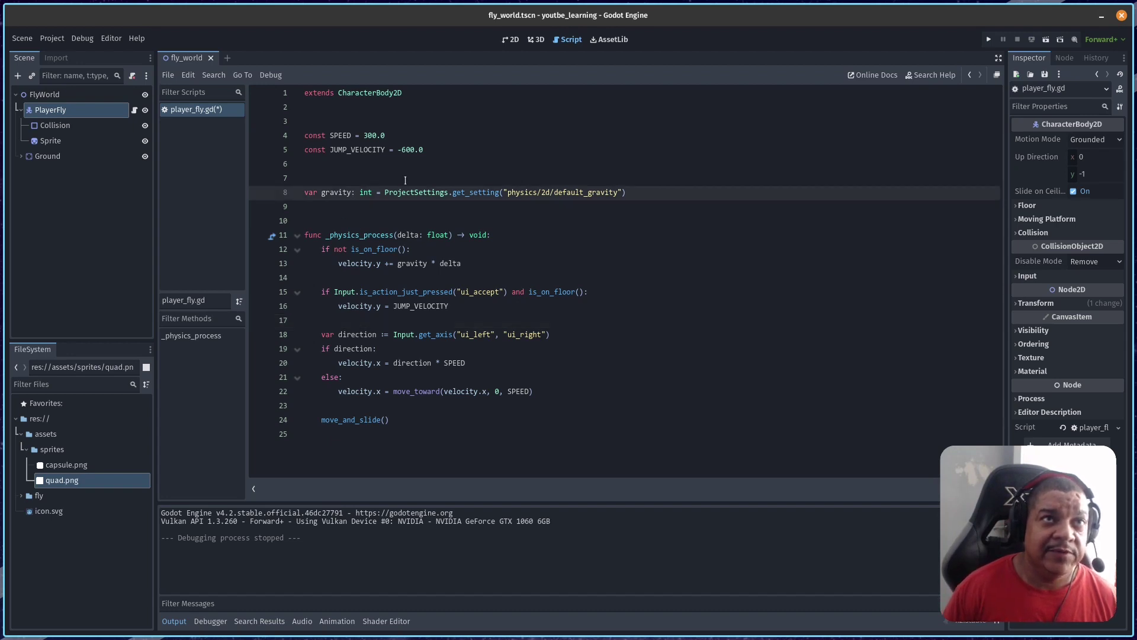
text(_normal: )
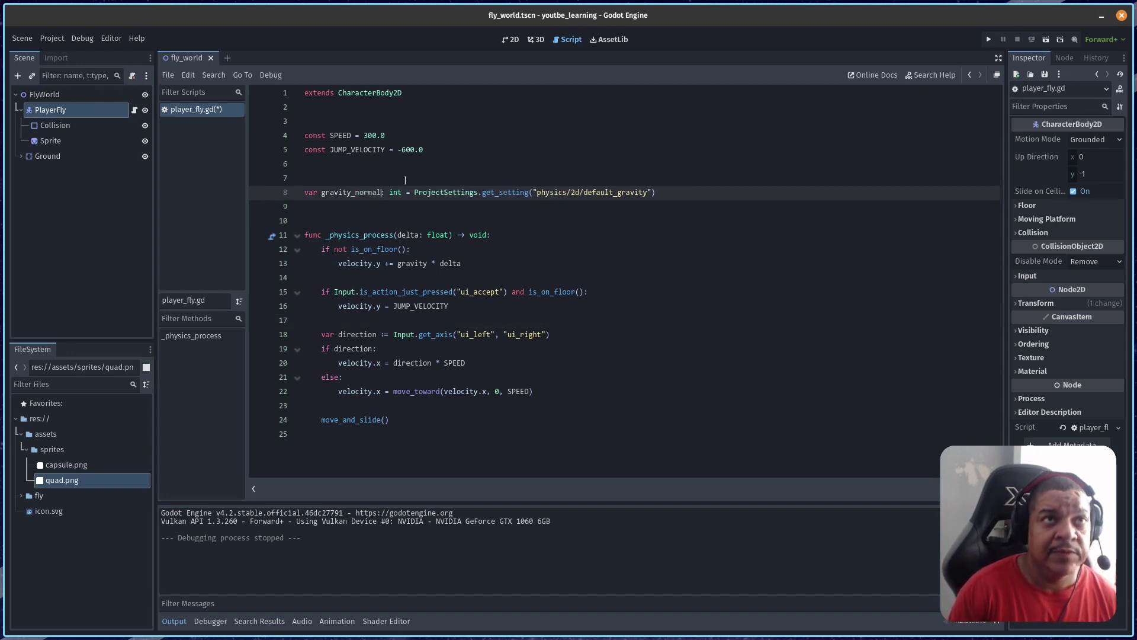
text(float)
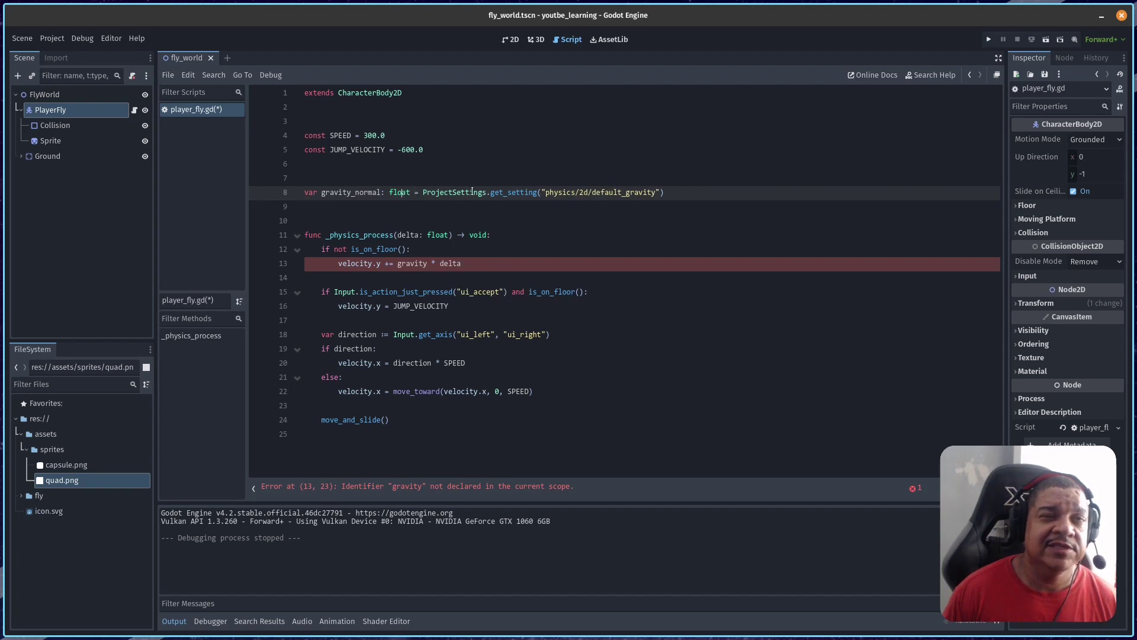
click(688, 187)
key(Return)
text(var gravit)
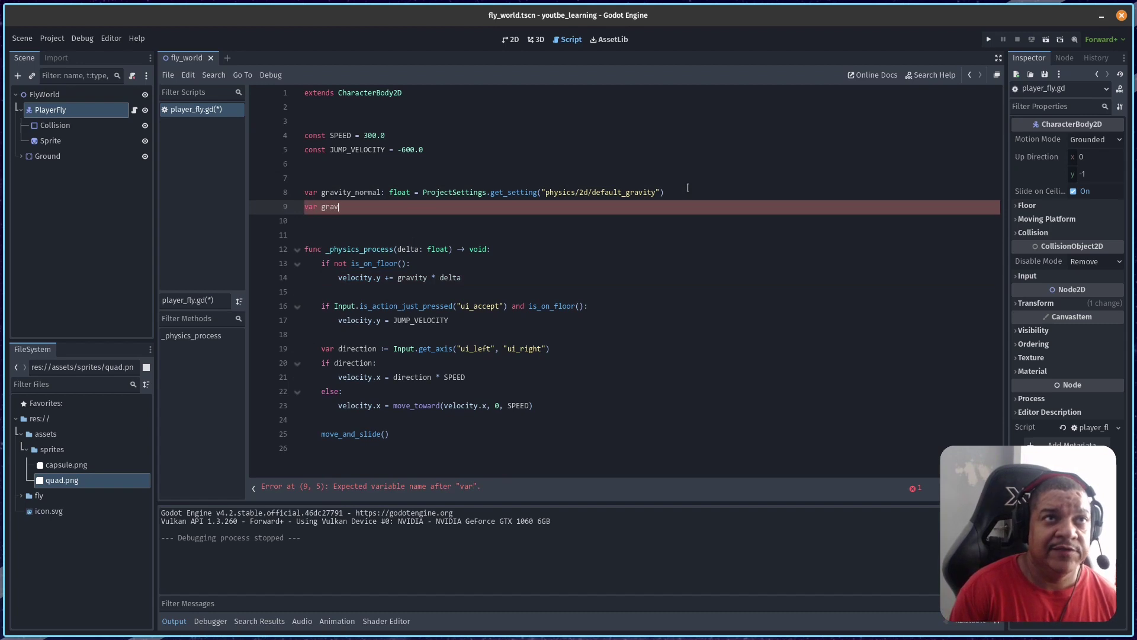
text(y_flying)
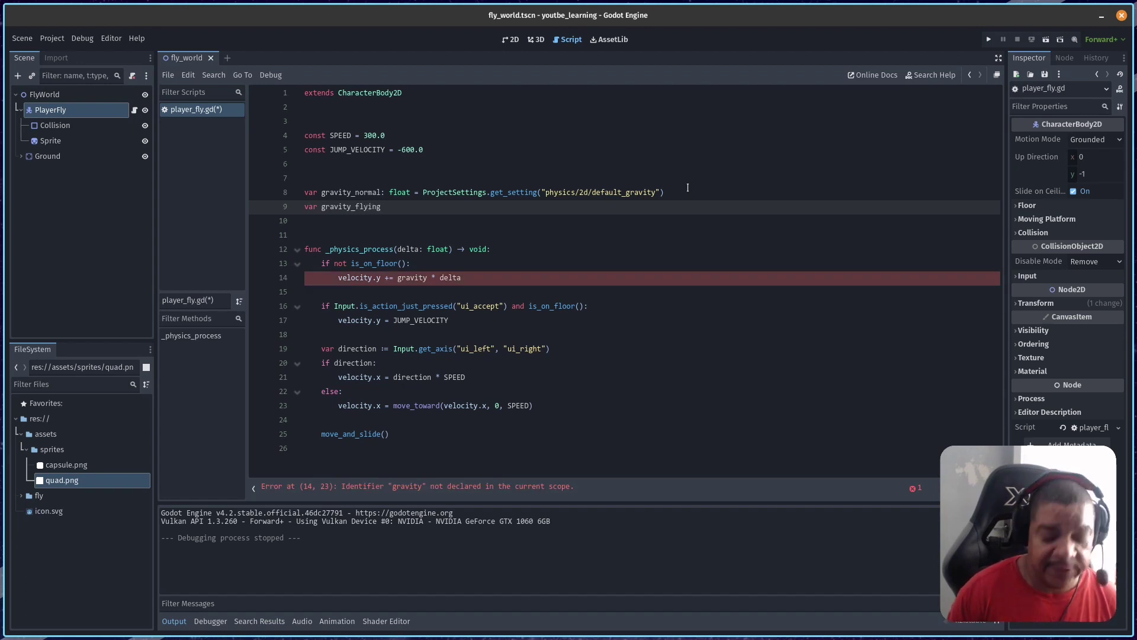
text(float = 10)
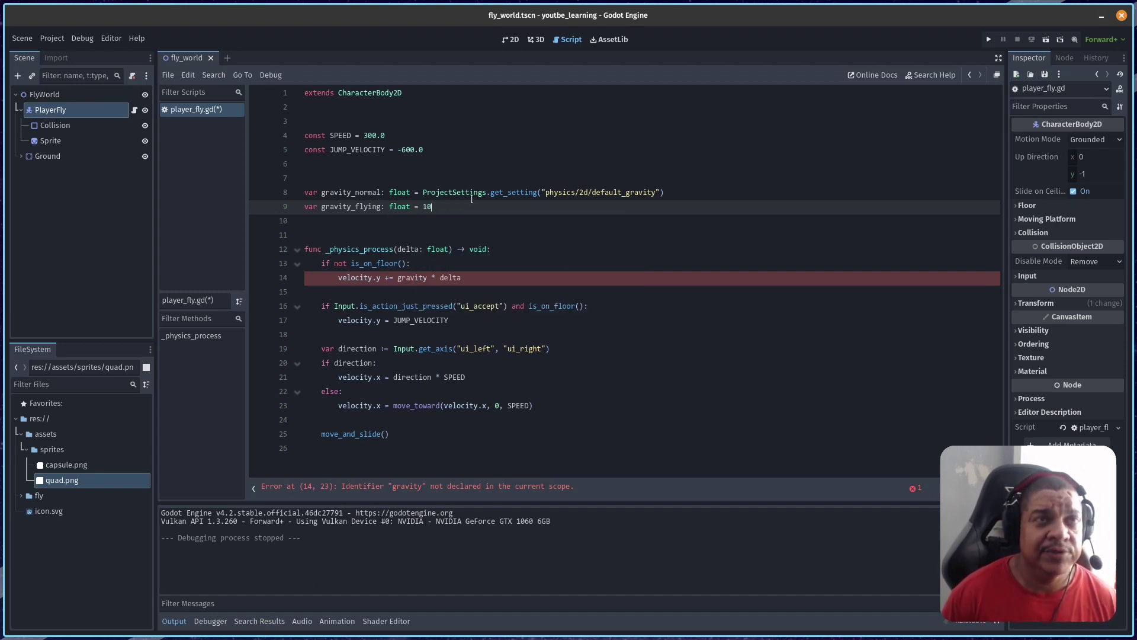
Add a var gravity: float declaration, then start a new line in the airborne gravity block.
key(Return)
text(var gravity: float)
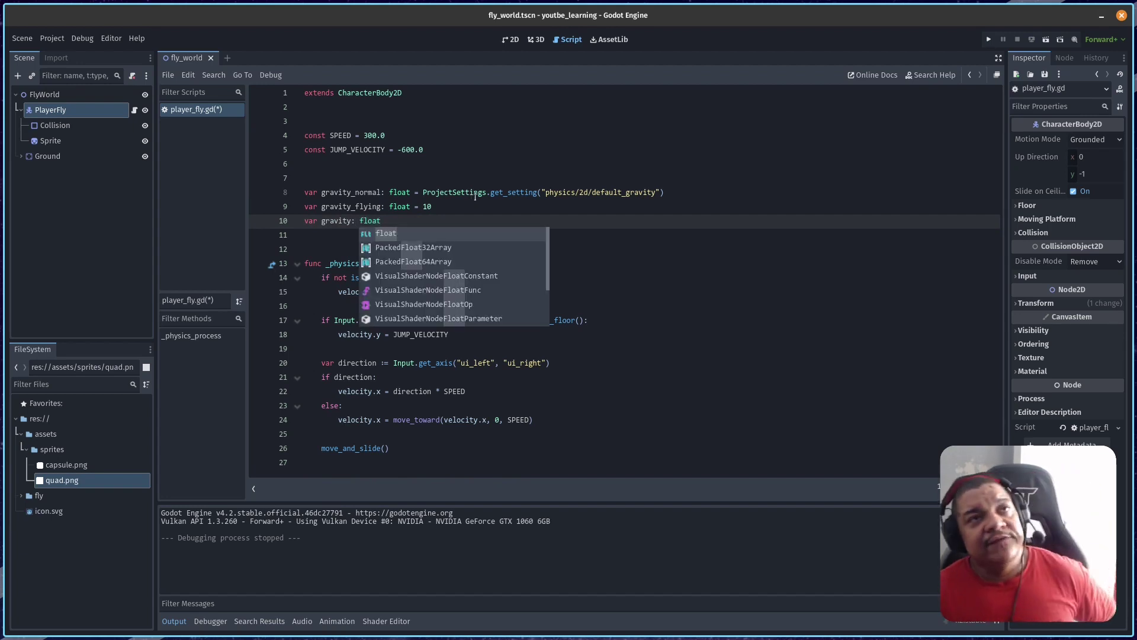
click(557, 208)
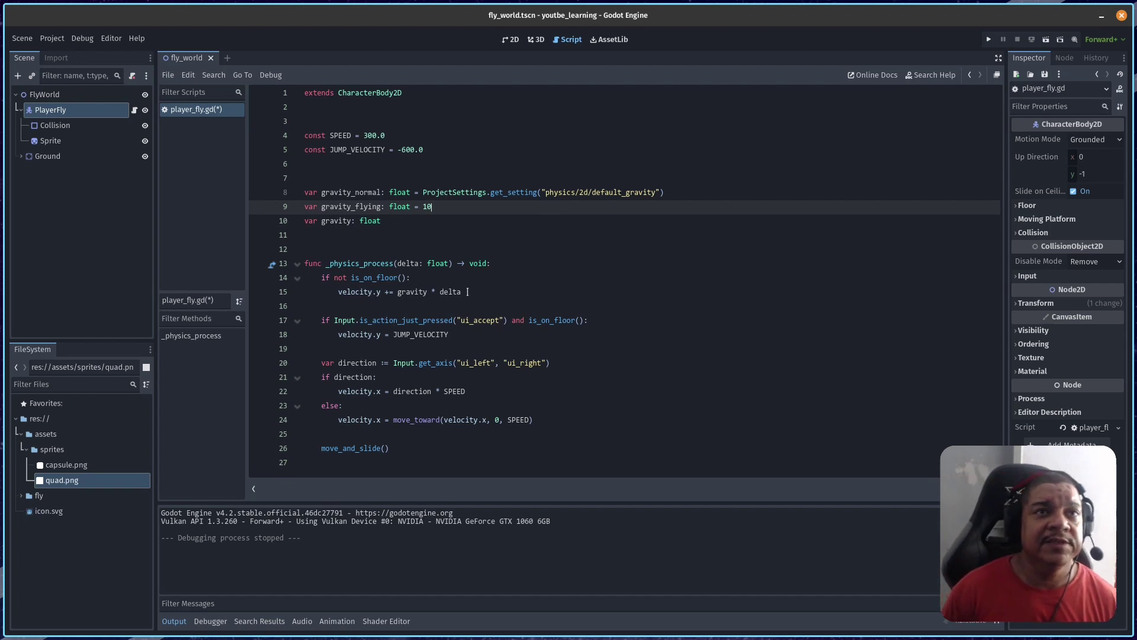
click(560, 291)
key(Return)
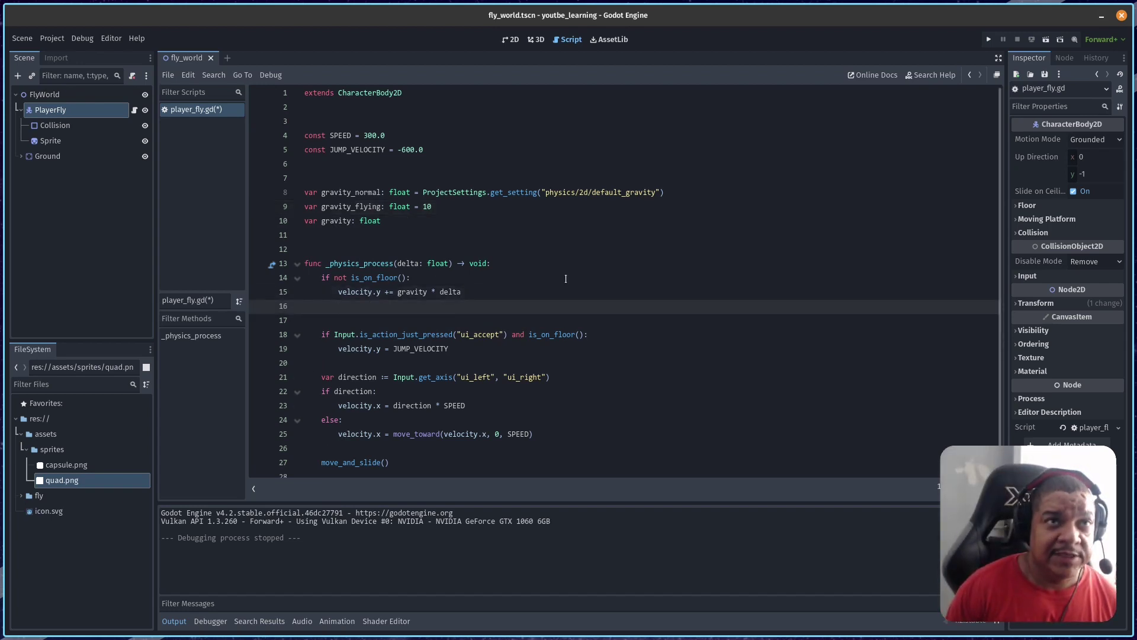
text(gra)
Begin the new airborne line as 'gravity = gravity_normal if' using autocomplete.
key(Return)
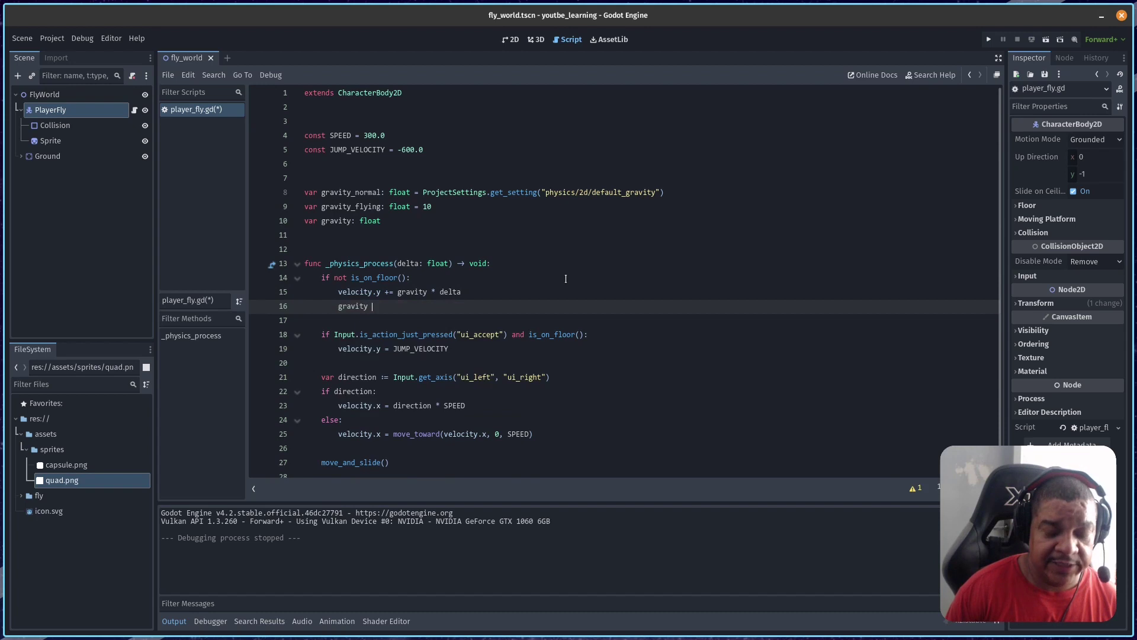
text(gra)
key(Down)
key(Down)
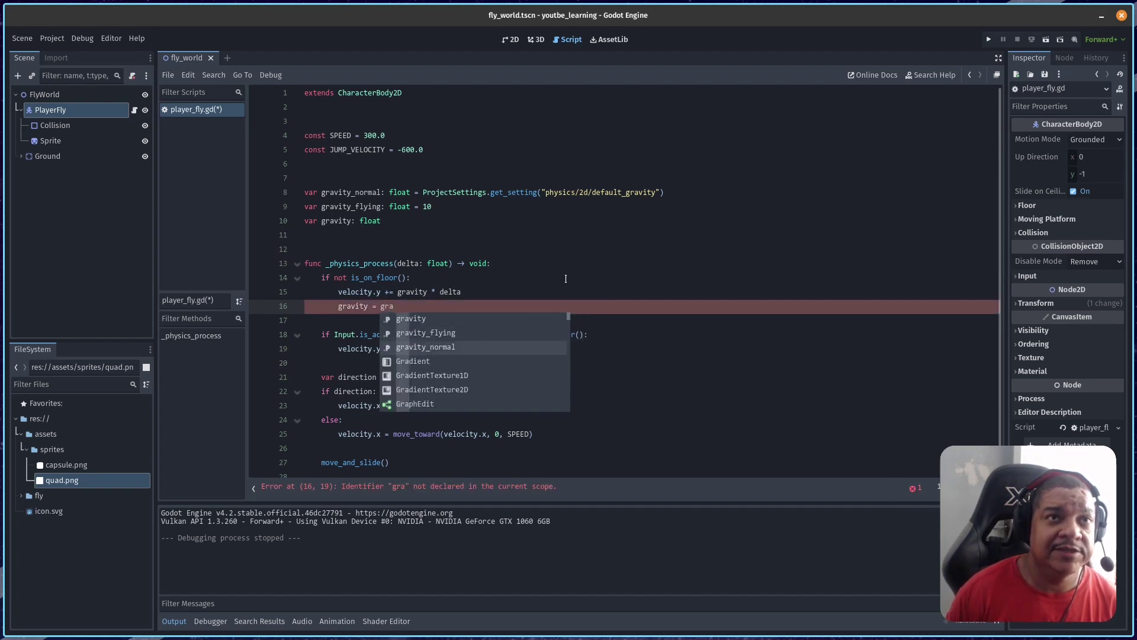
key(Return)
text(if)
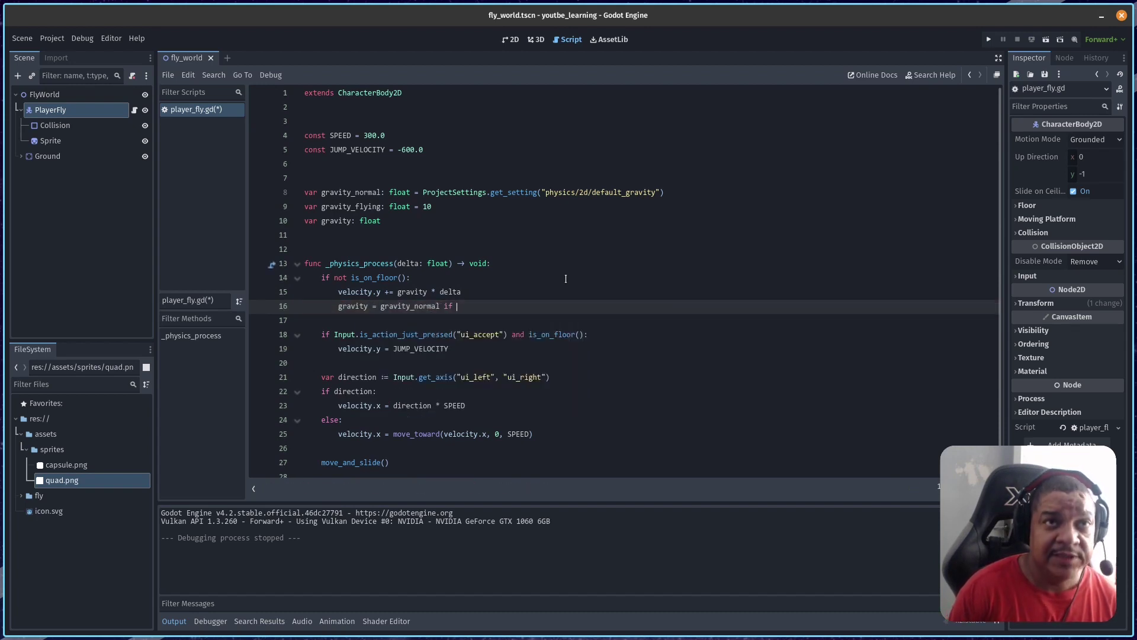
Declare var flying: bool on a new line below var gravity.
click(404, 222)
key(Return)
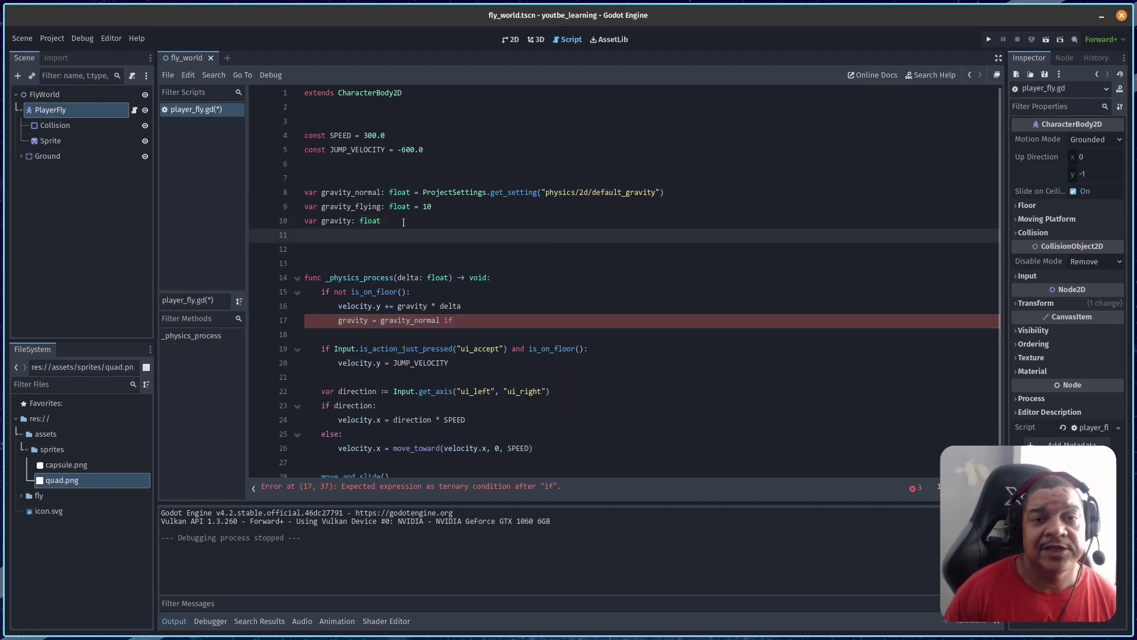
text(var flying)
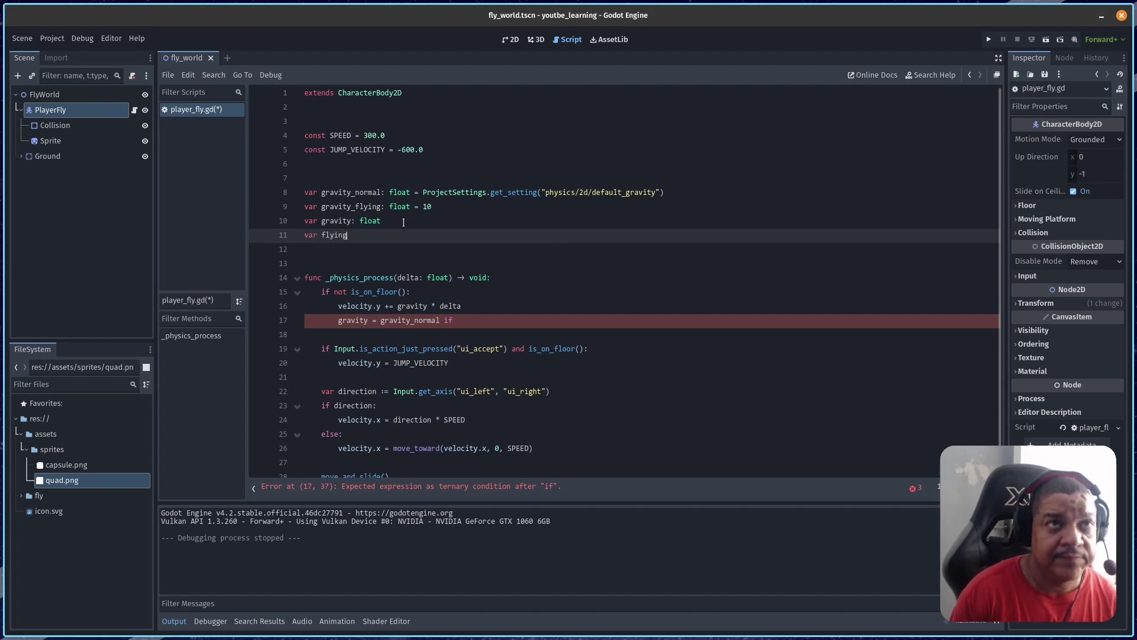
text(: bool)
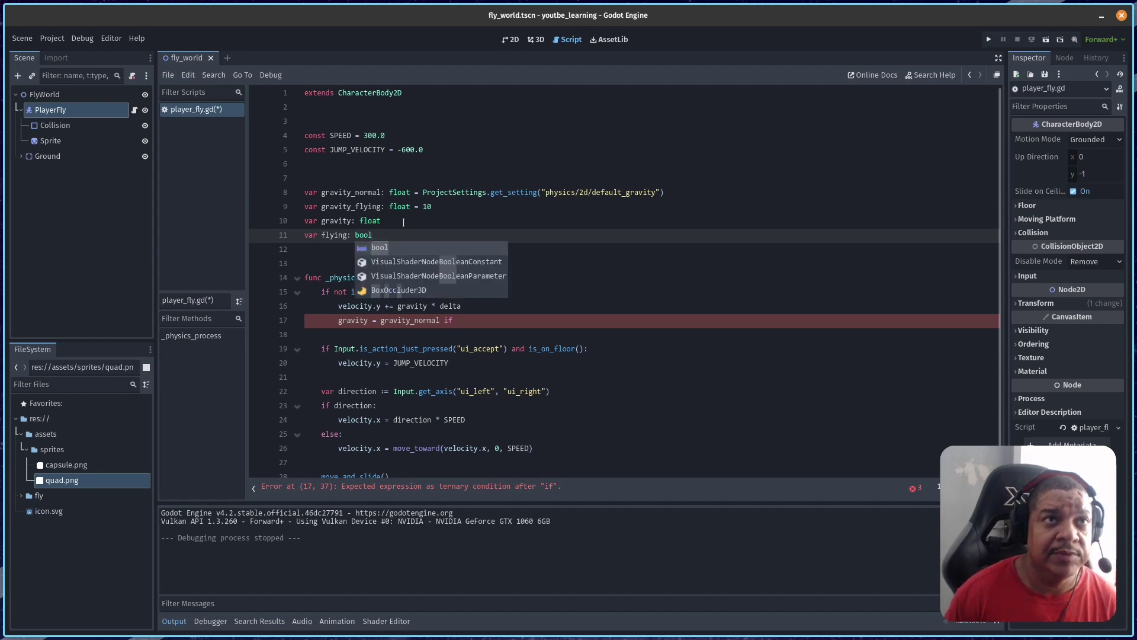
Complete line 17 as 'gravity = gravity_normal if not flying else gravity_flying'.
click(487, 336)
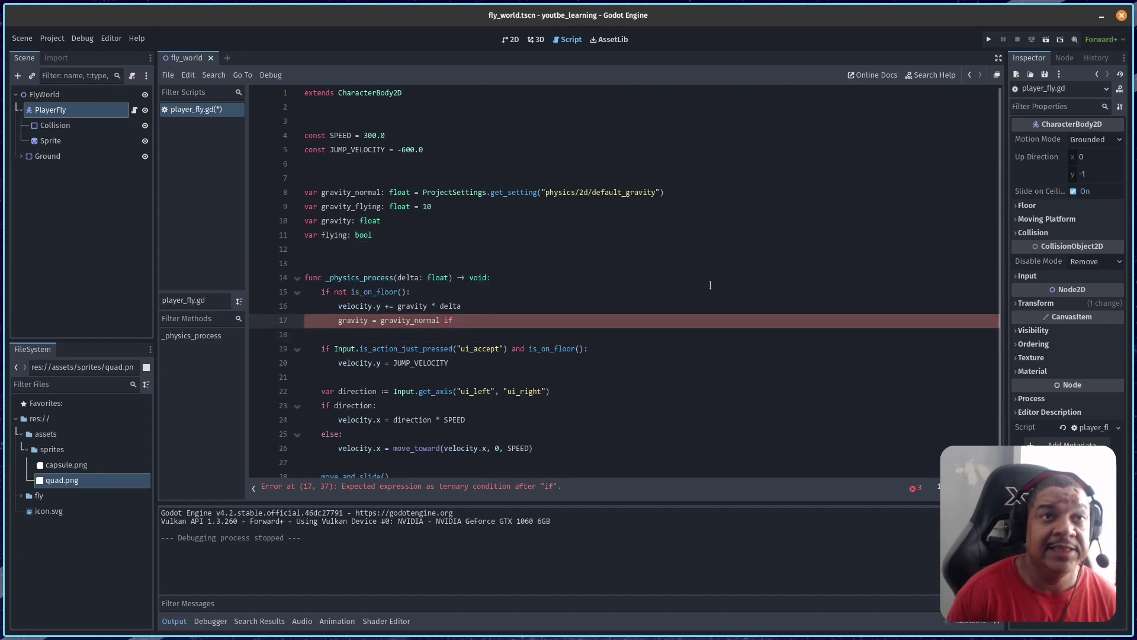
text(flying )
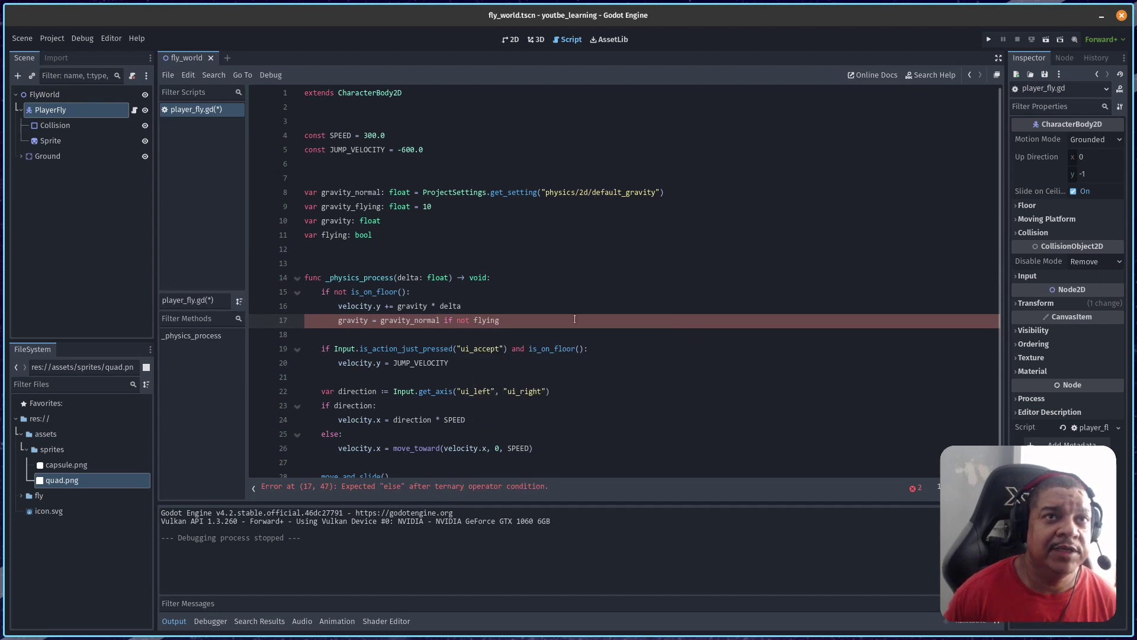
text(else)
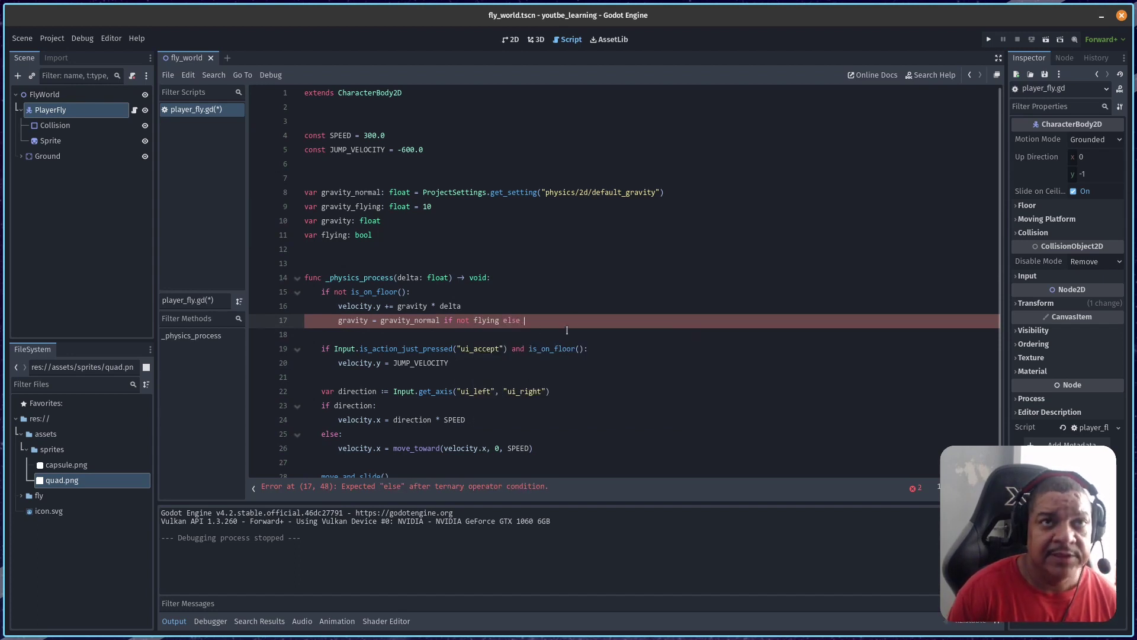
key(Down)
key(Down)
key(Up)
key(Return)
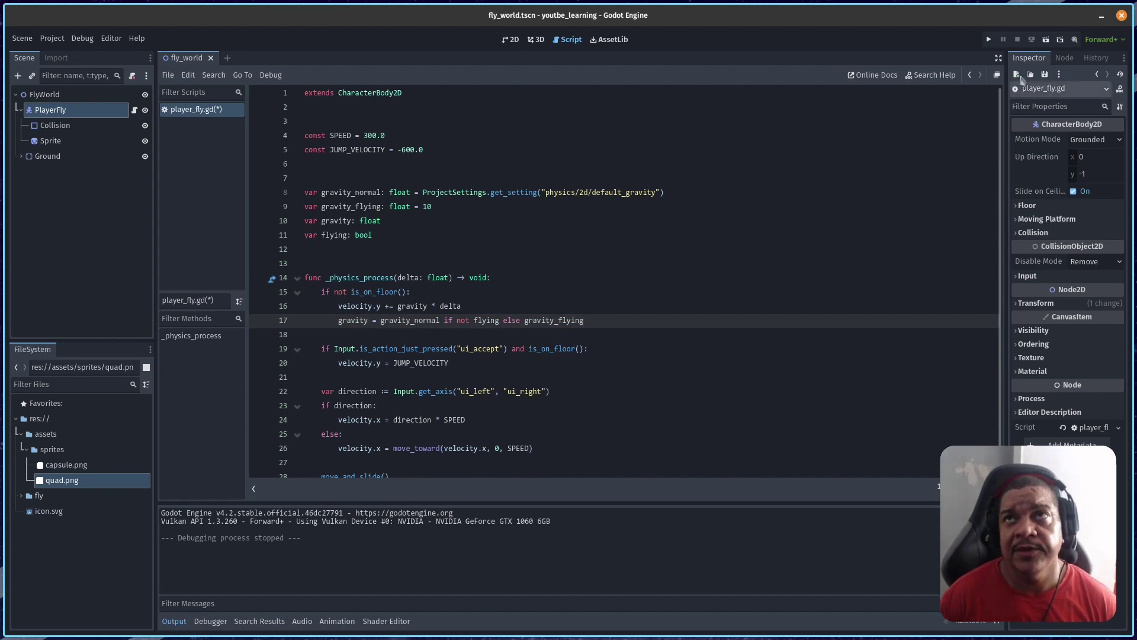
click(1046, 40)
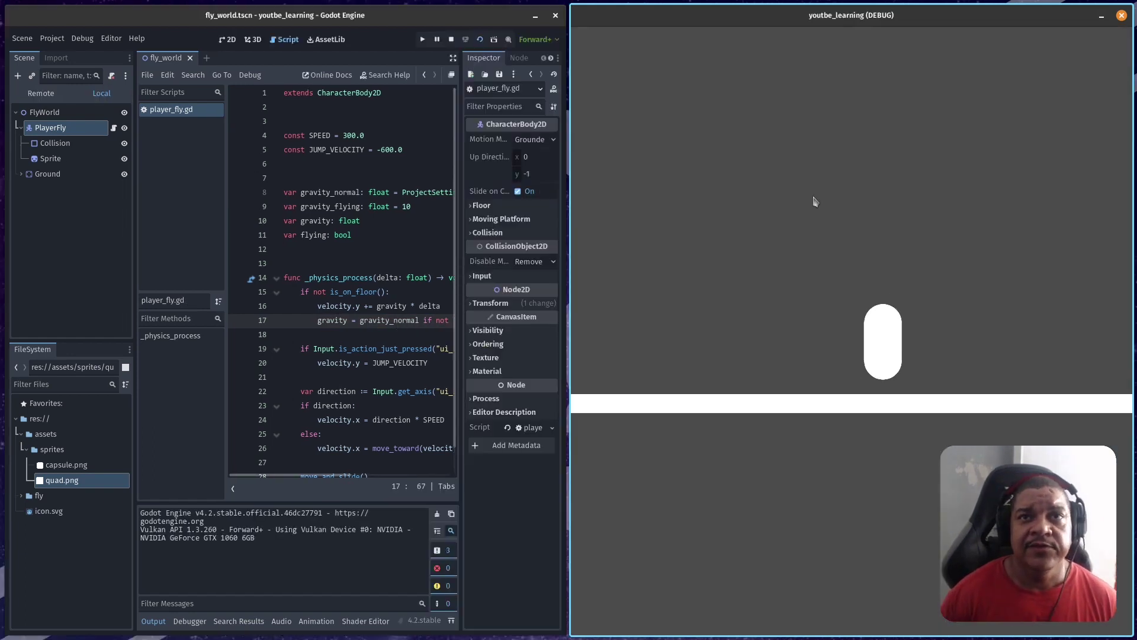
key(Left)
key(space)
key(space)
key(space)
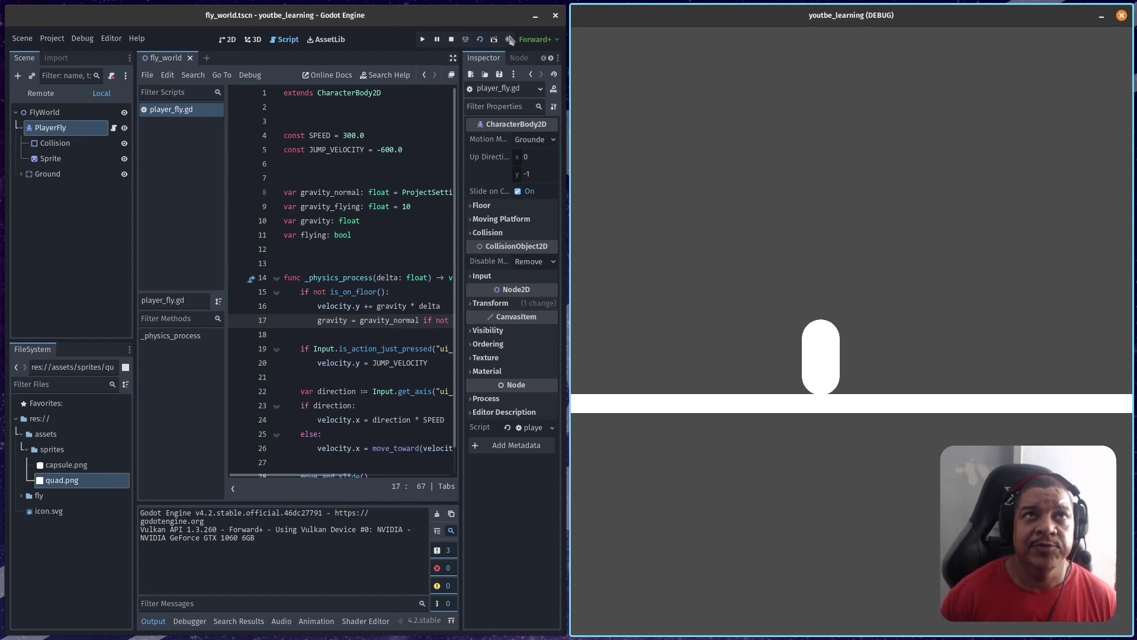
click(453, 39)
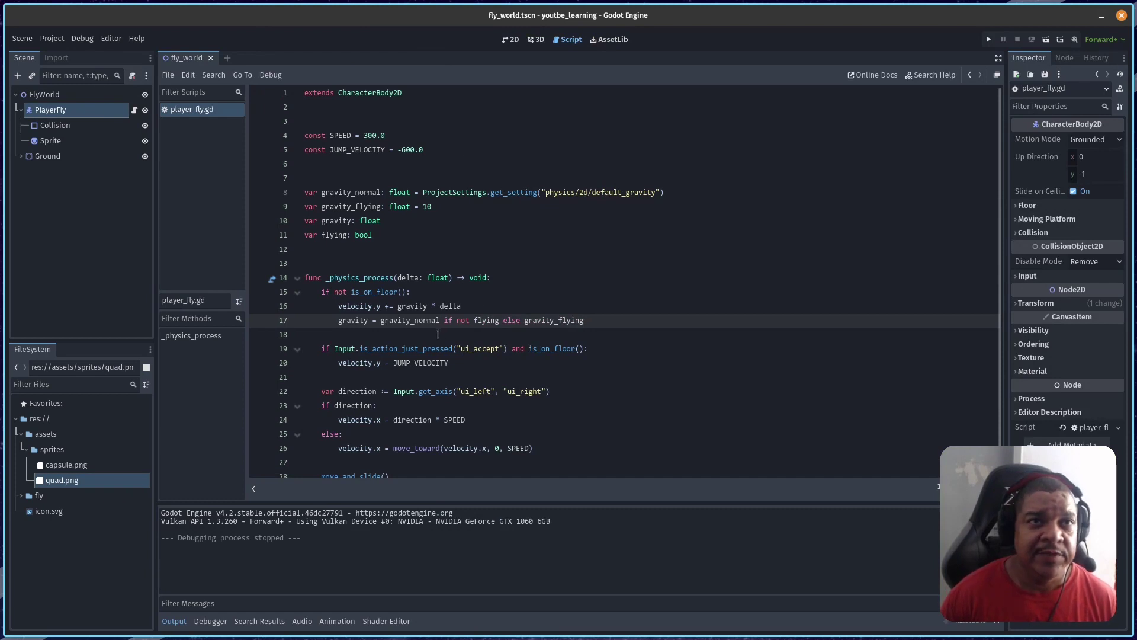
Split line 19 into the ui_accept press check and a nested 'if is_on_floor():' line.
scroll(438, 335, down, 1)
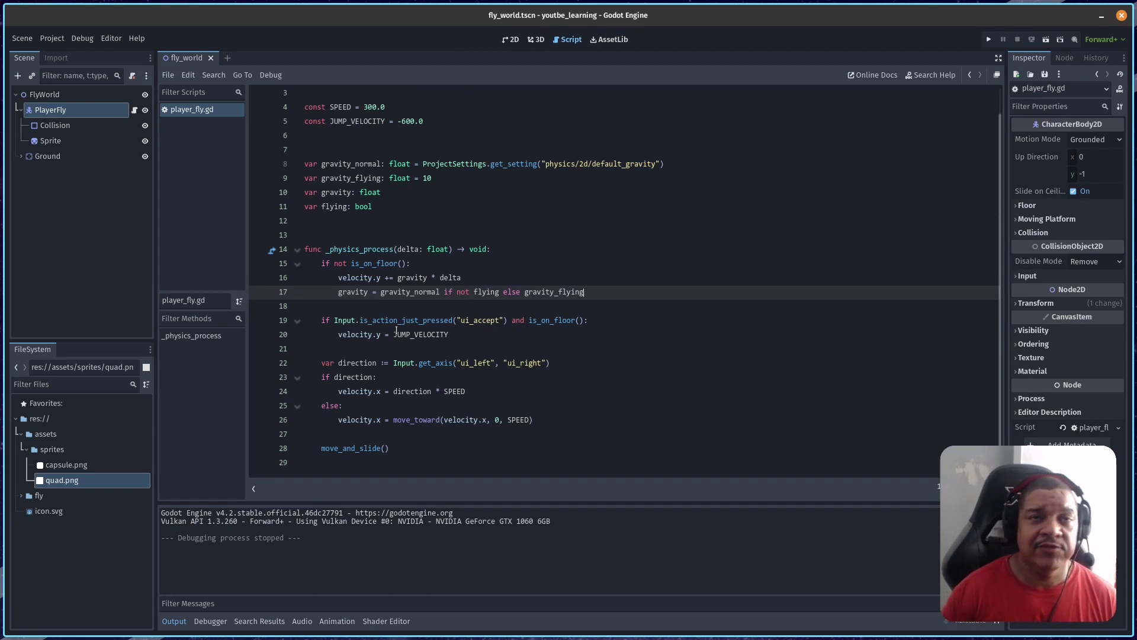
click(508, 320)
text(:)
key(Return)
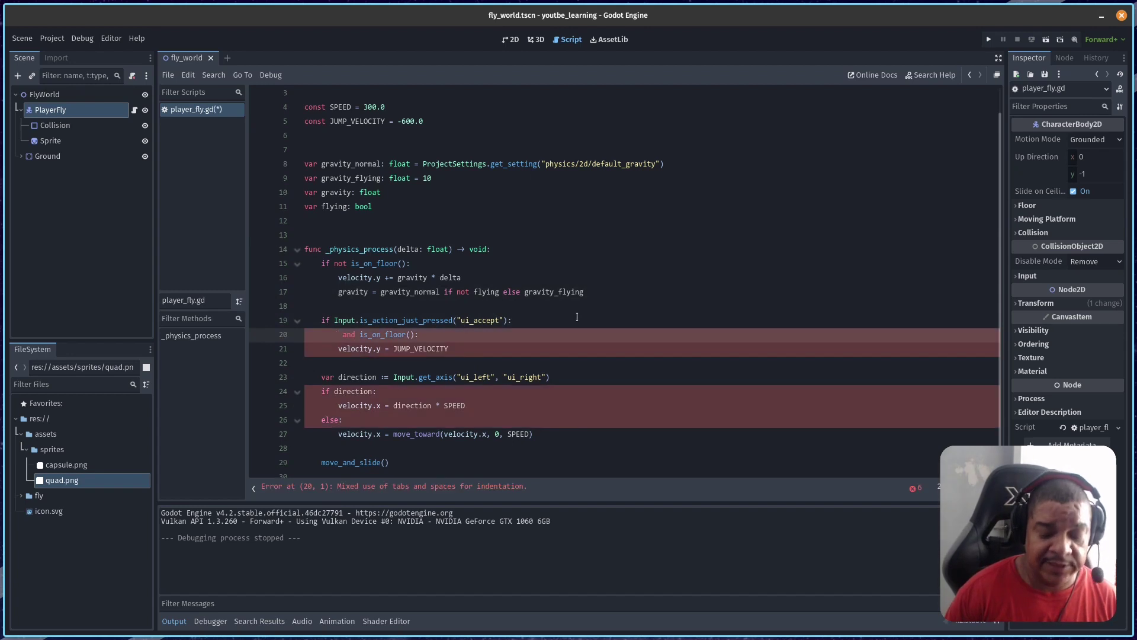
key(Delete)
key(Delete)
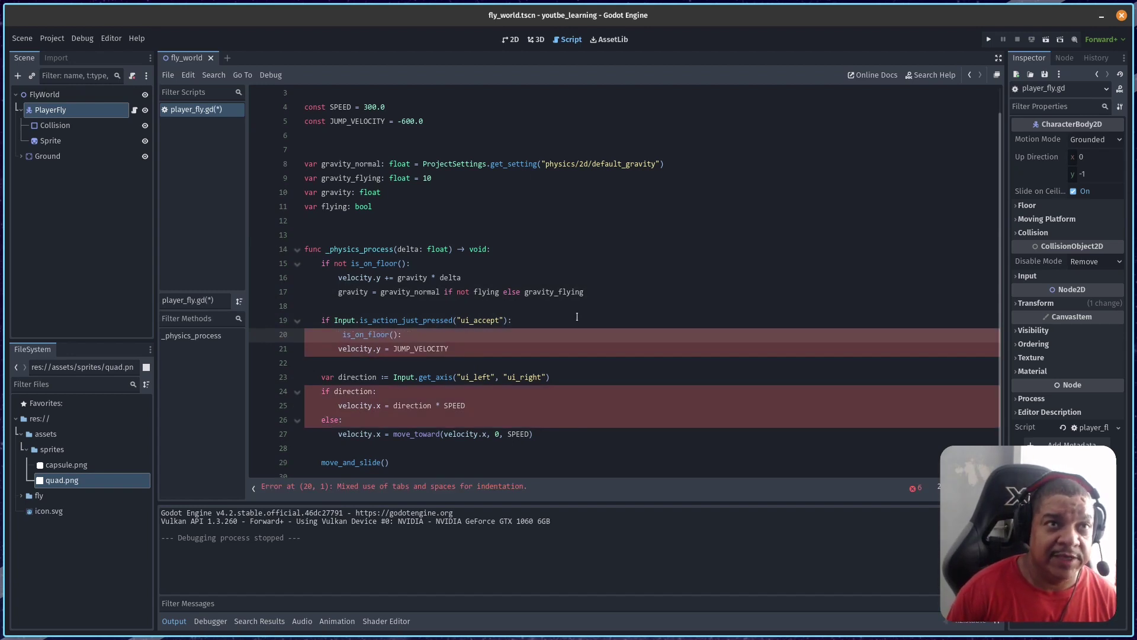
text(if)
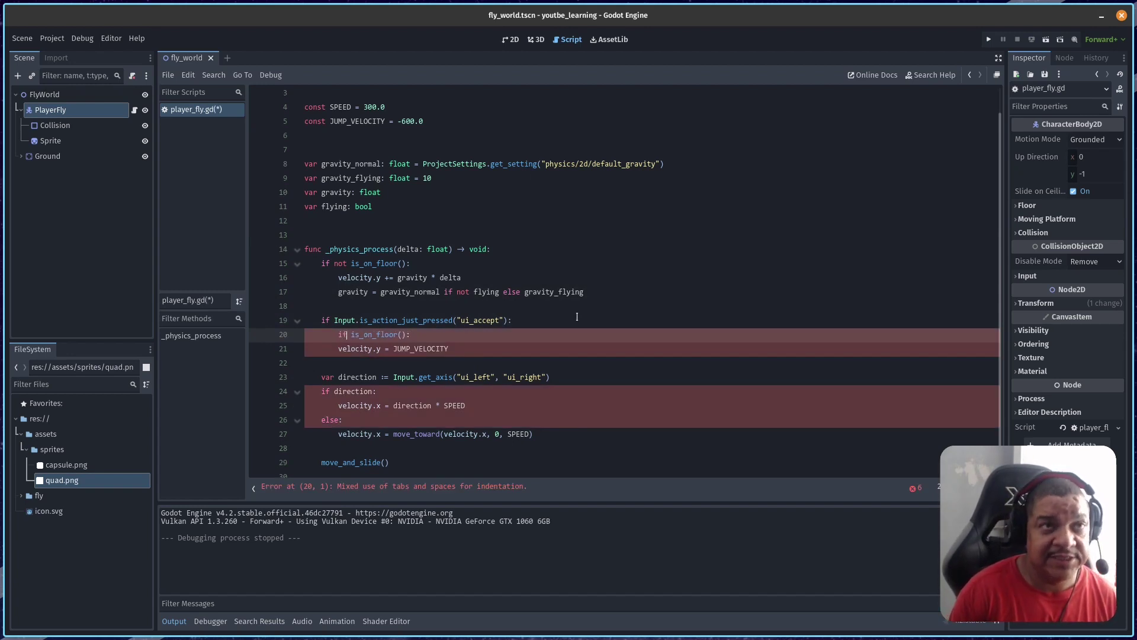
click(577, 317)
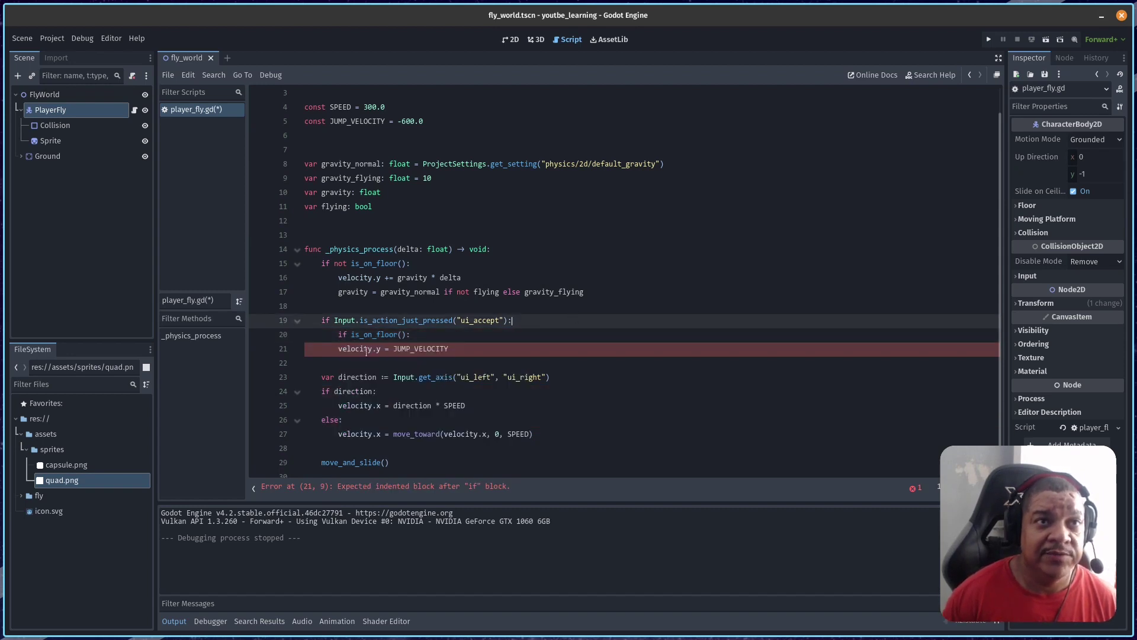
Indent the jump velocity line under the floor check and add 'flying = false' above it.
click(339, 345)
key(Tab)
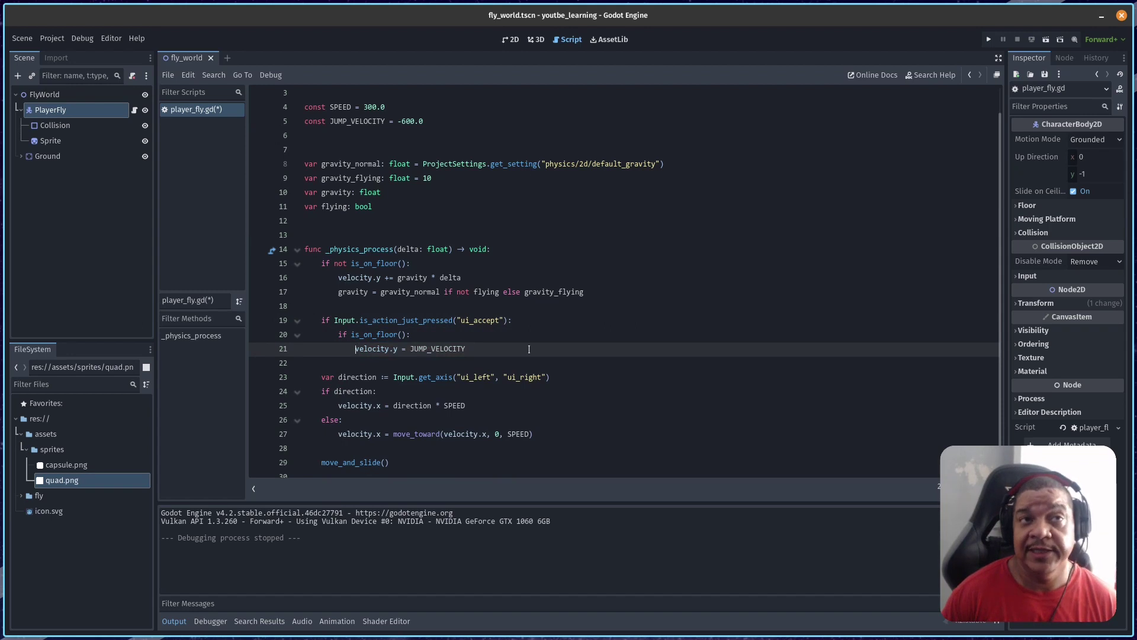
key(Return)
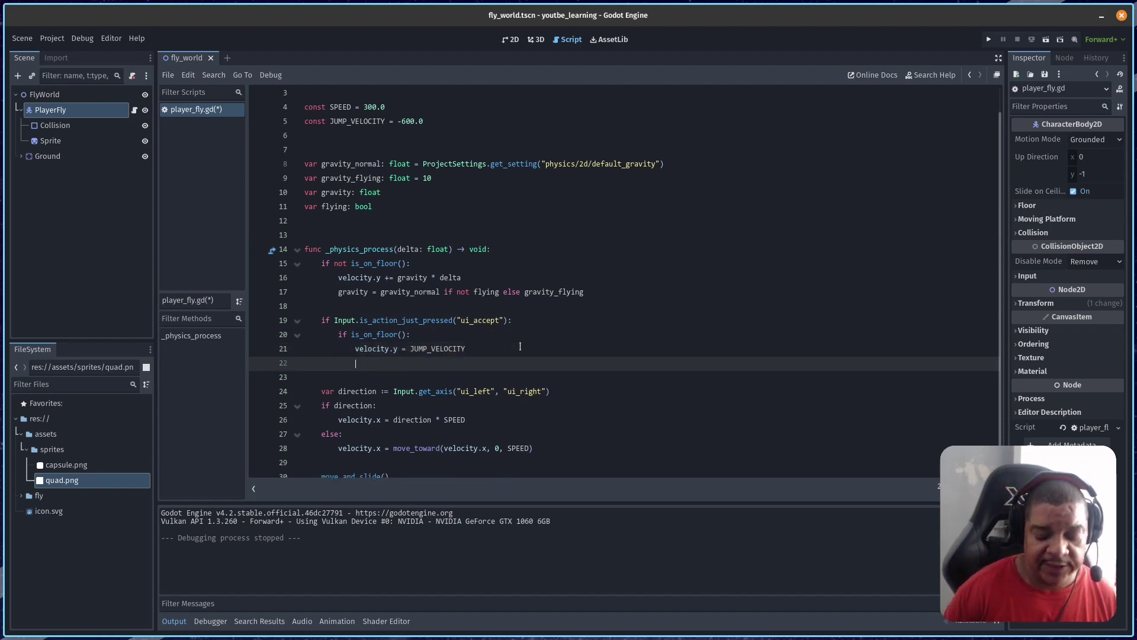
text(fl)
key(Return)
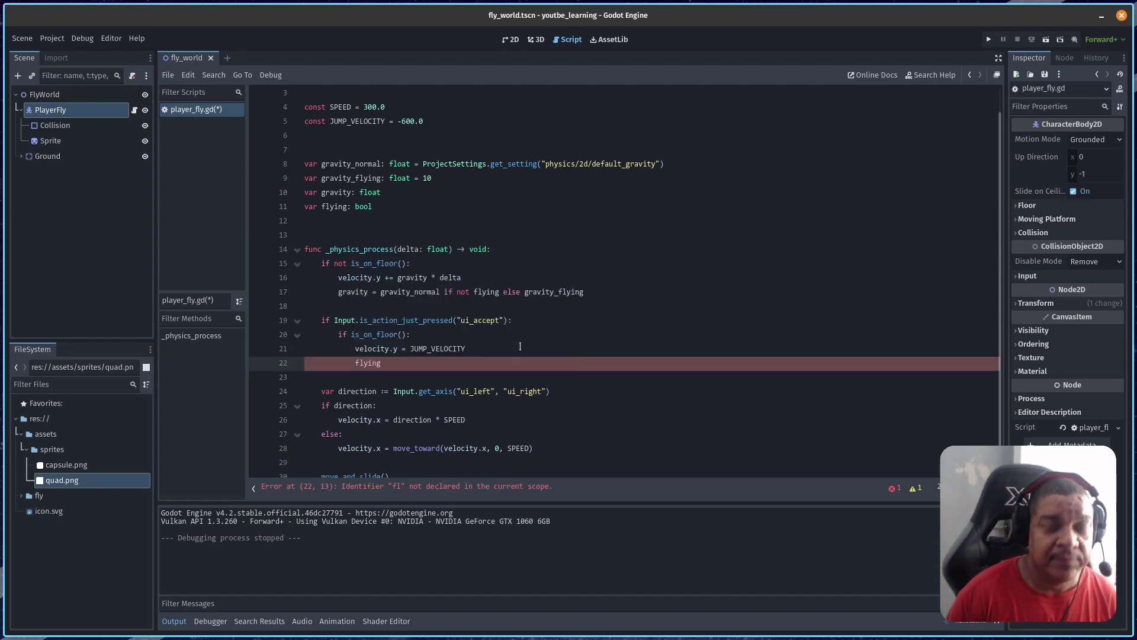
text( = fa)
key(Return)
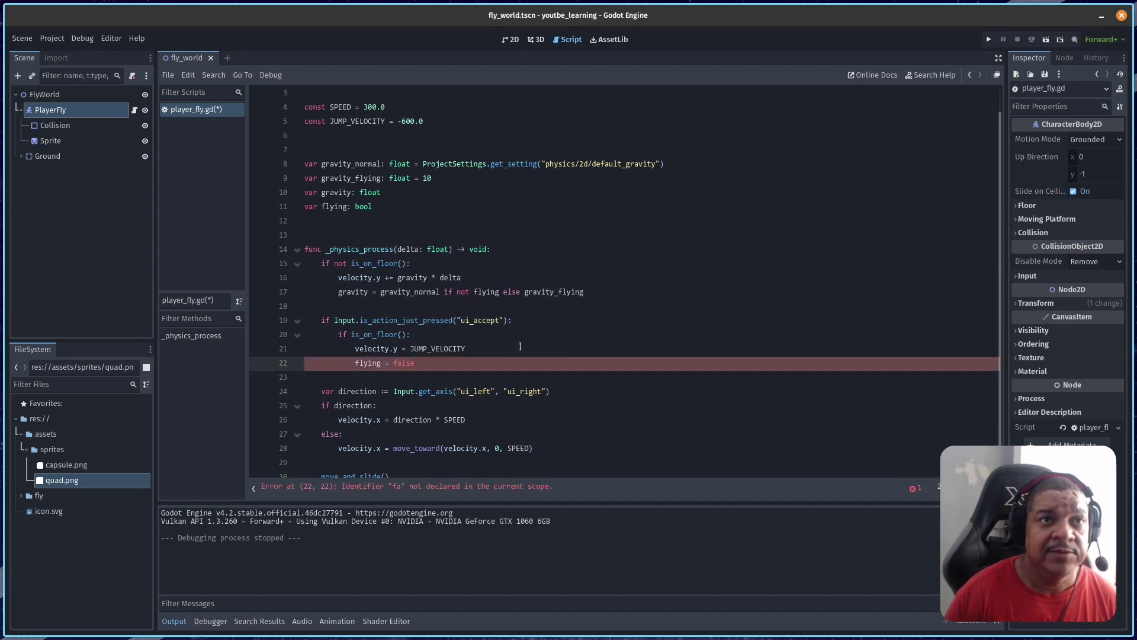
key(alt+Up)
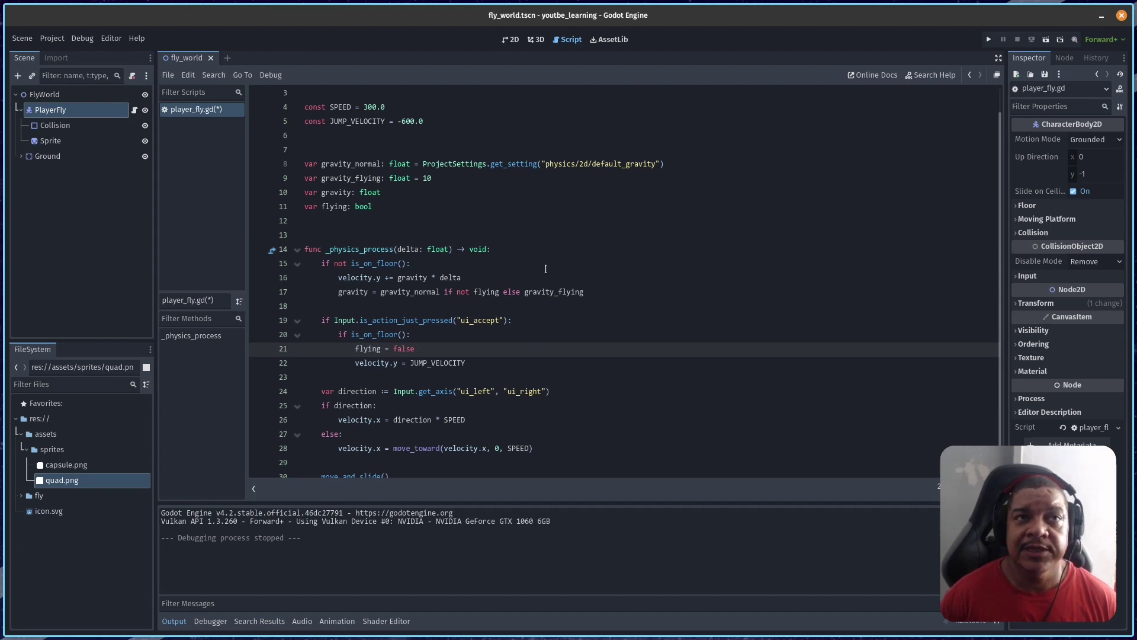
Add an 'elif not is_on_floor():' branch after the jump block.
click(556, 364)
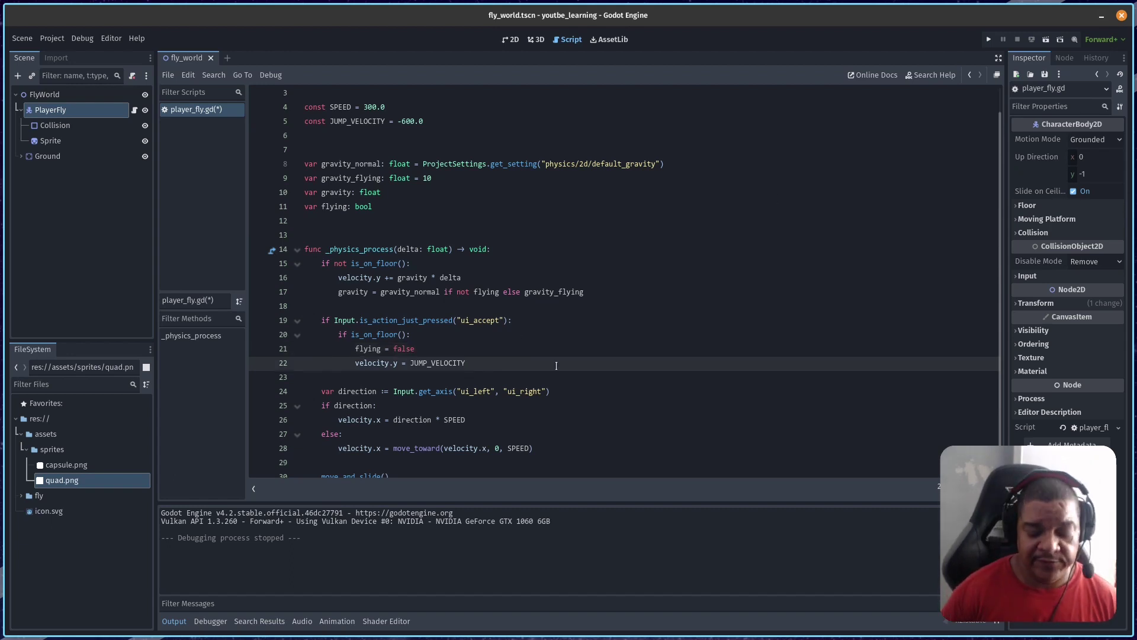
key(Return)
key(Return)
key(Return)
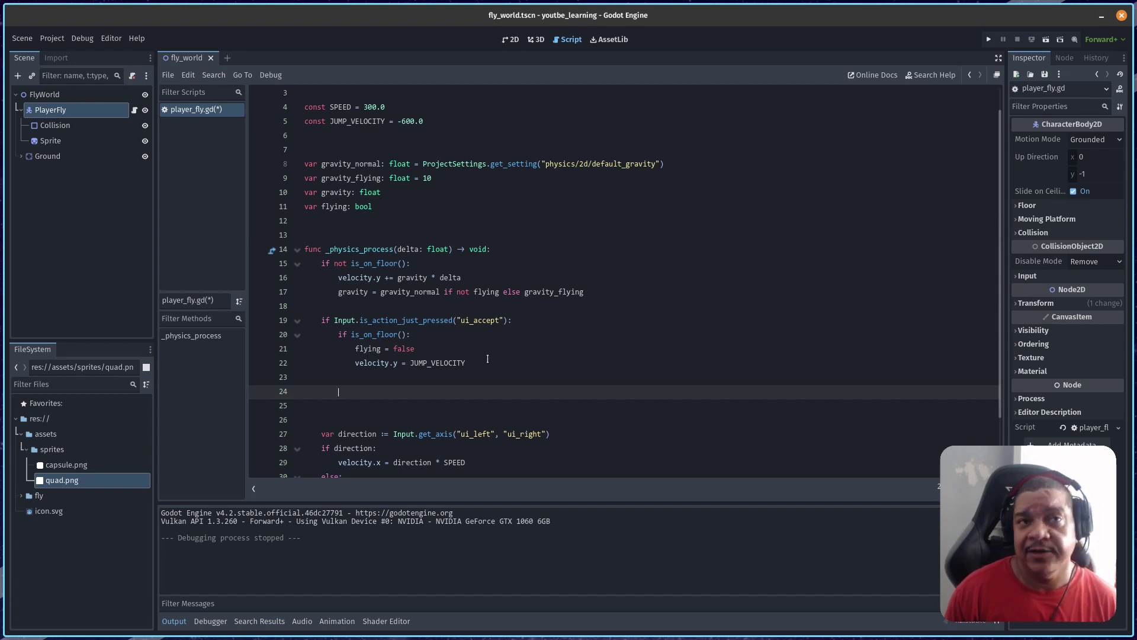
text(elif)
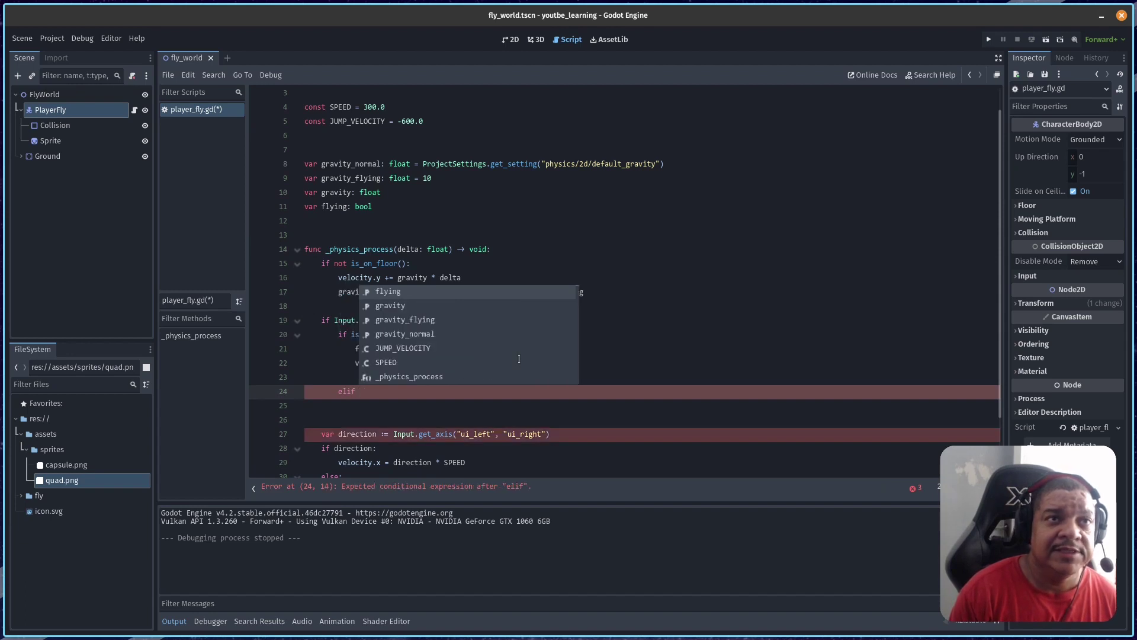
text( not is_)
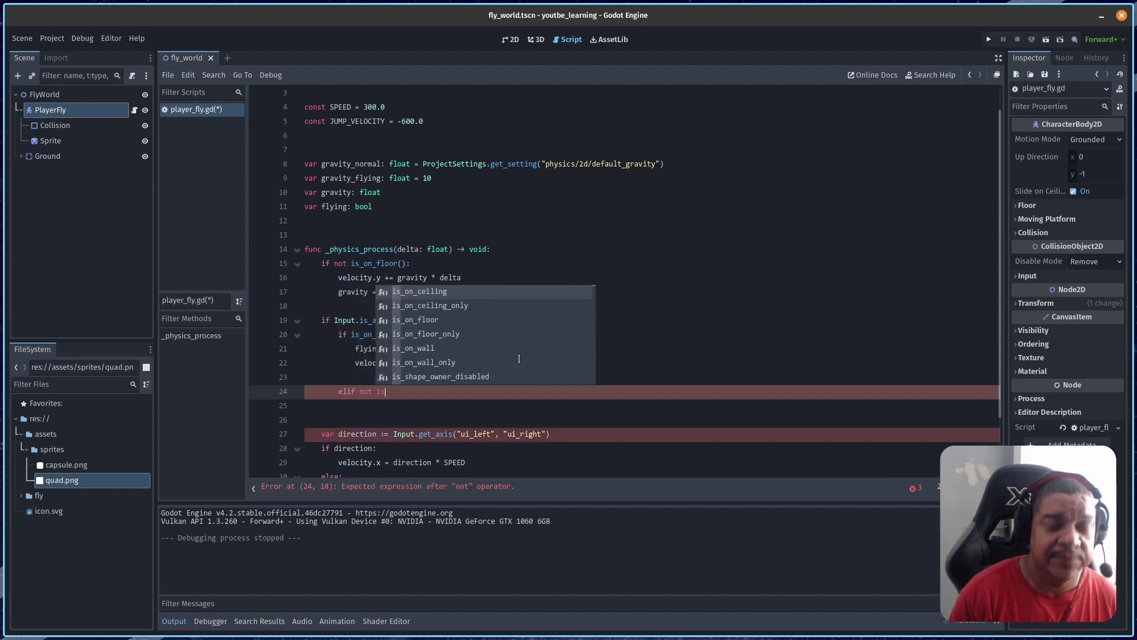
text(on)
key(Down)
key(Down)
key(Return)
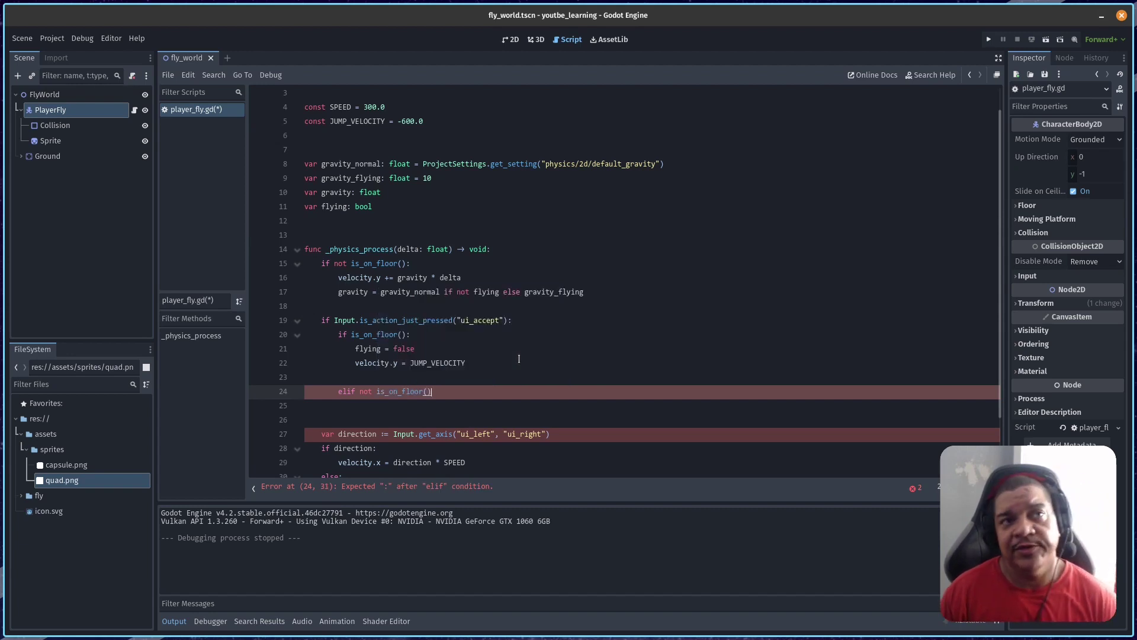
text(:)
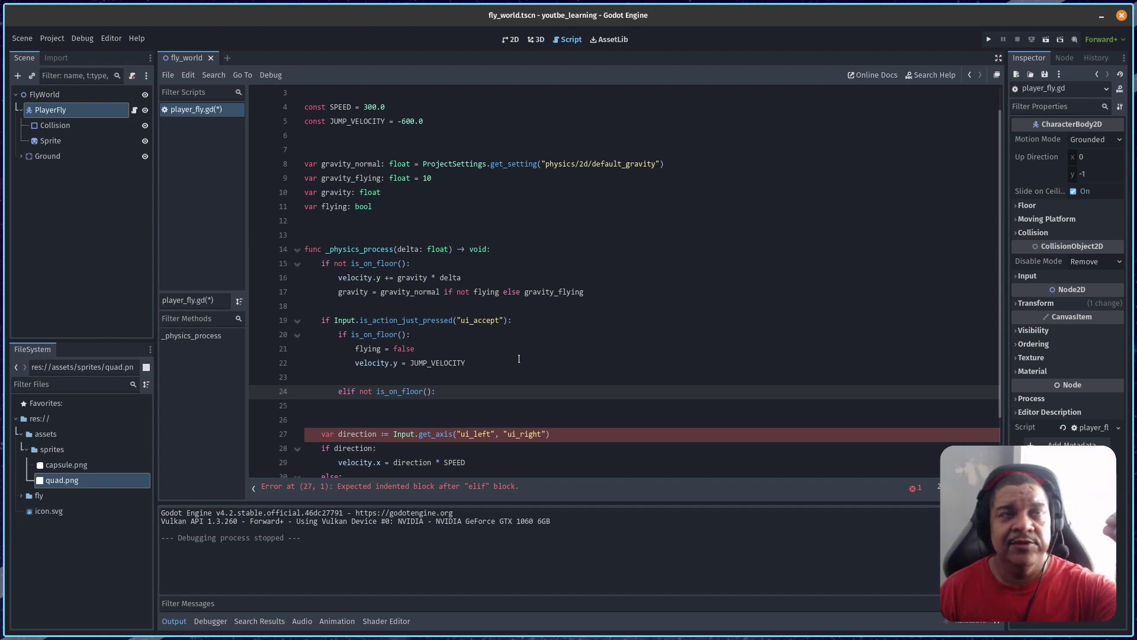
Inside the elif, add 'if flying:' with 'flying = false' beneath it.
key(Return)
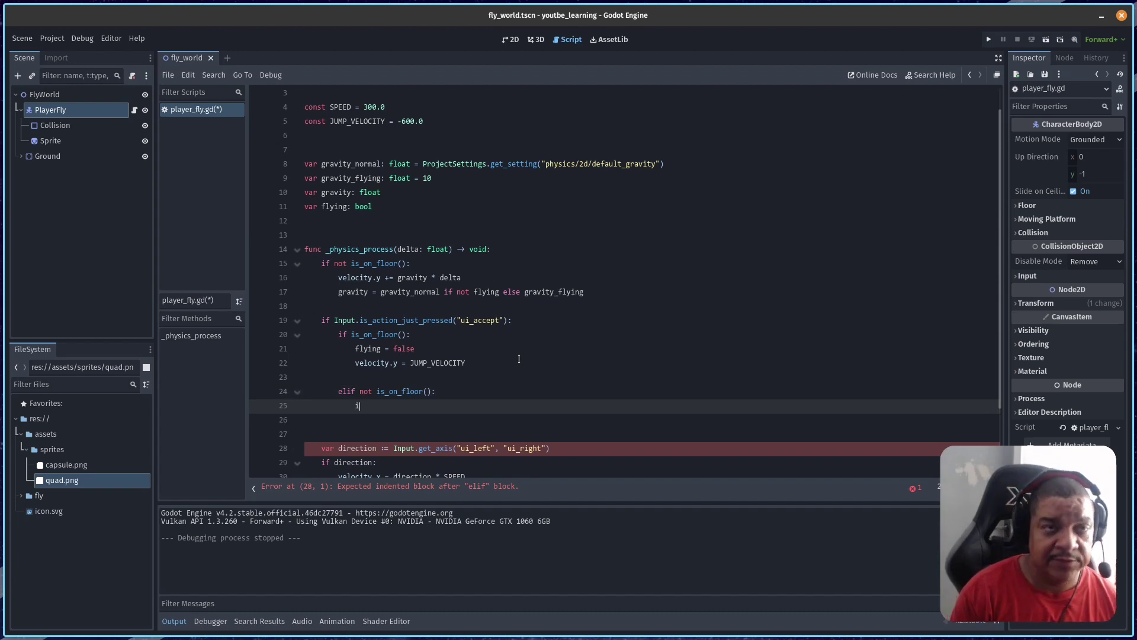
text(if fl)
key(Return)
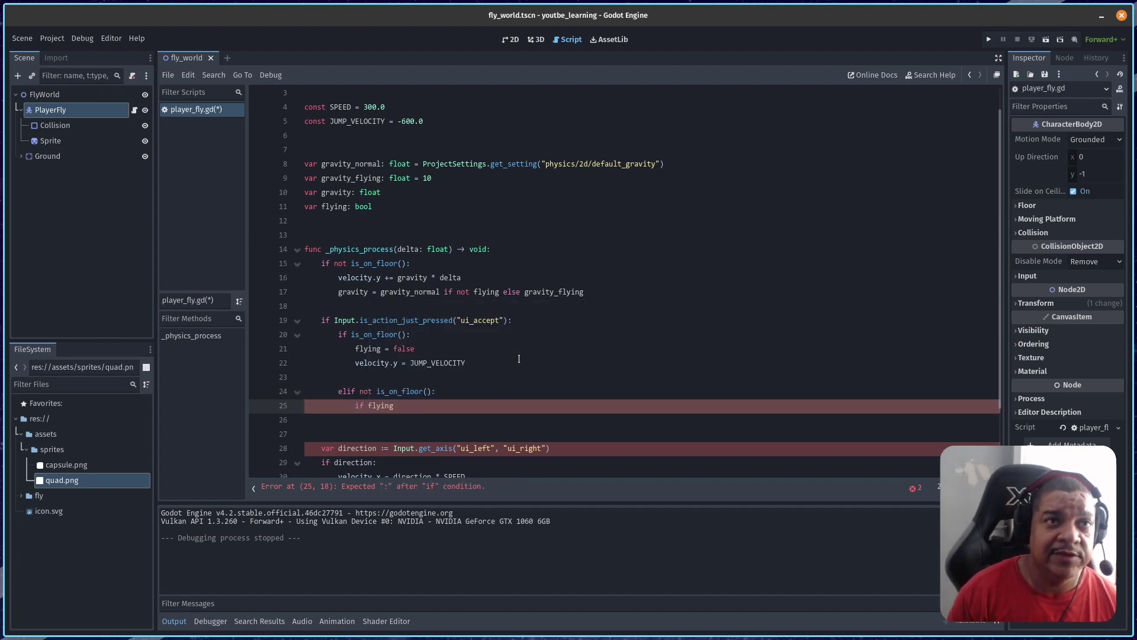
text(:)
key(Return)
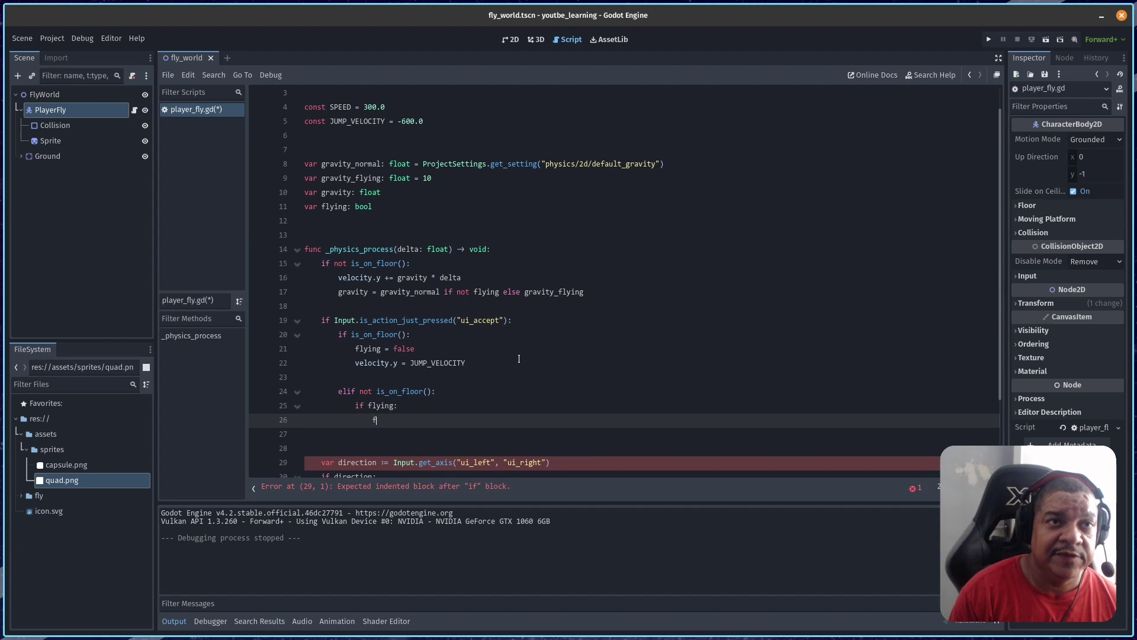
text(fl)
key(Return)
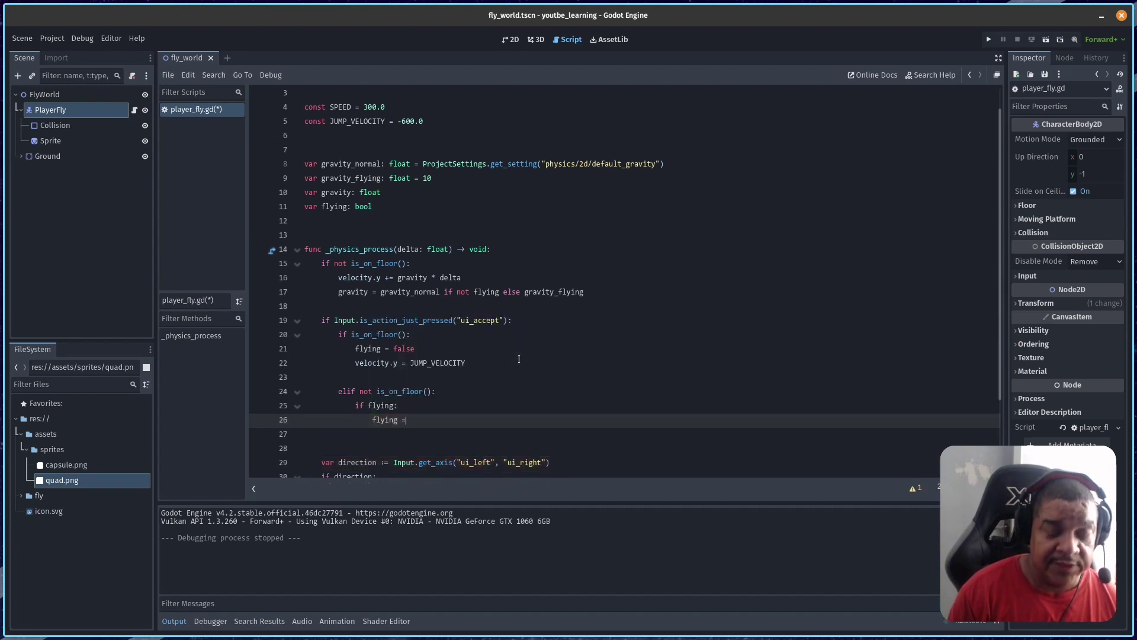
text(= fa)
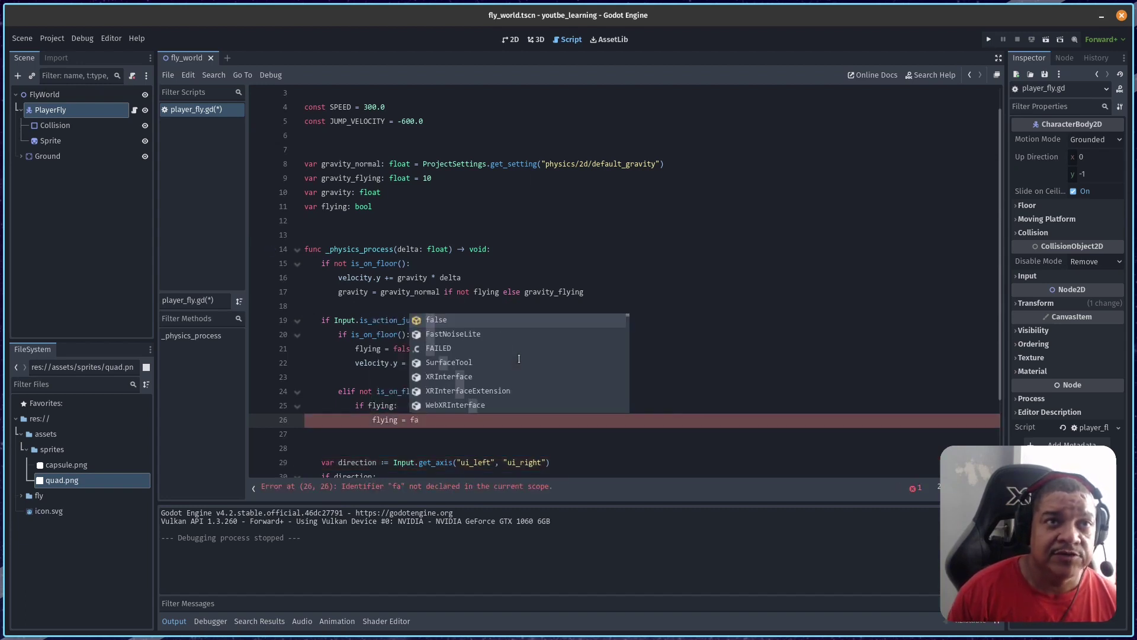
key(Return)
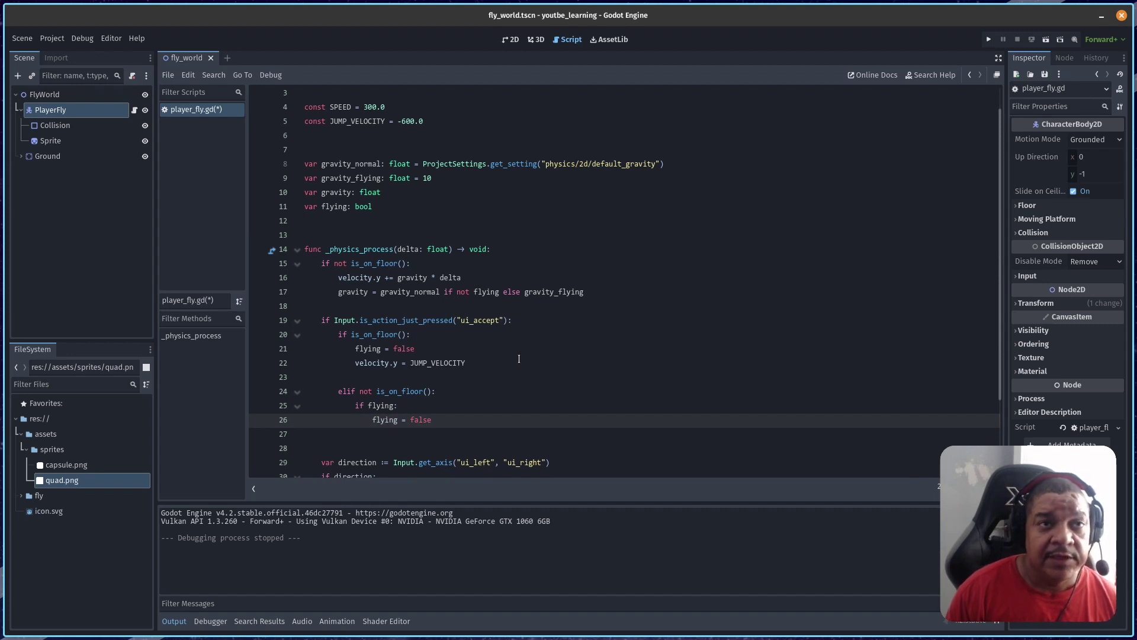
Add an 'else:' block that sets 'flying = true'.
key(Return)
text(else)
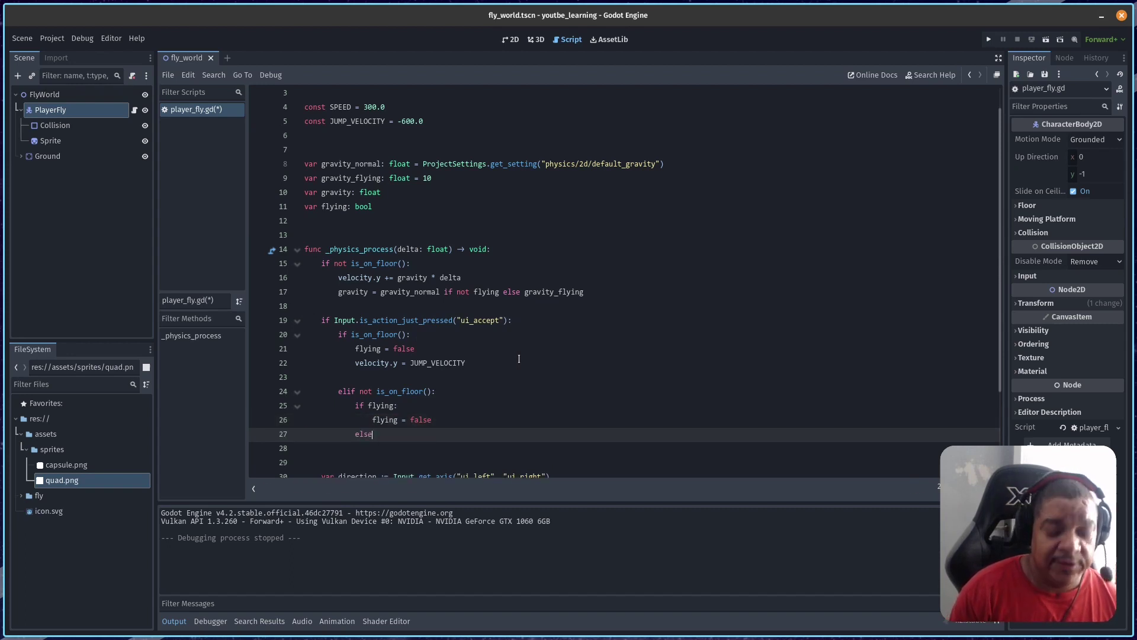
text(:)
key(Return)
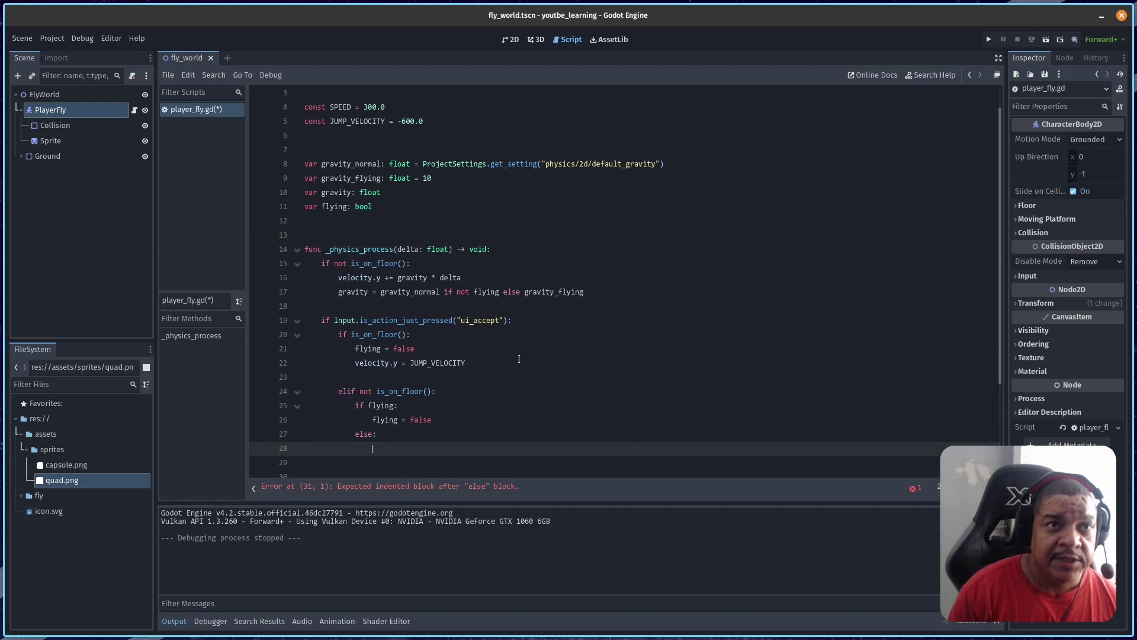
text(fl)
key(Return)
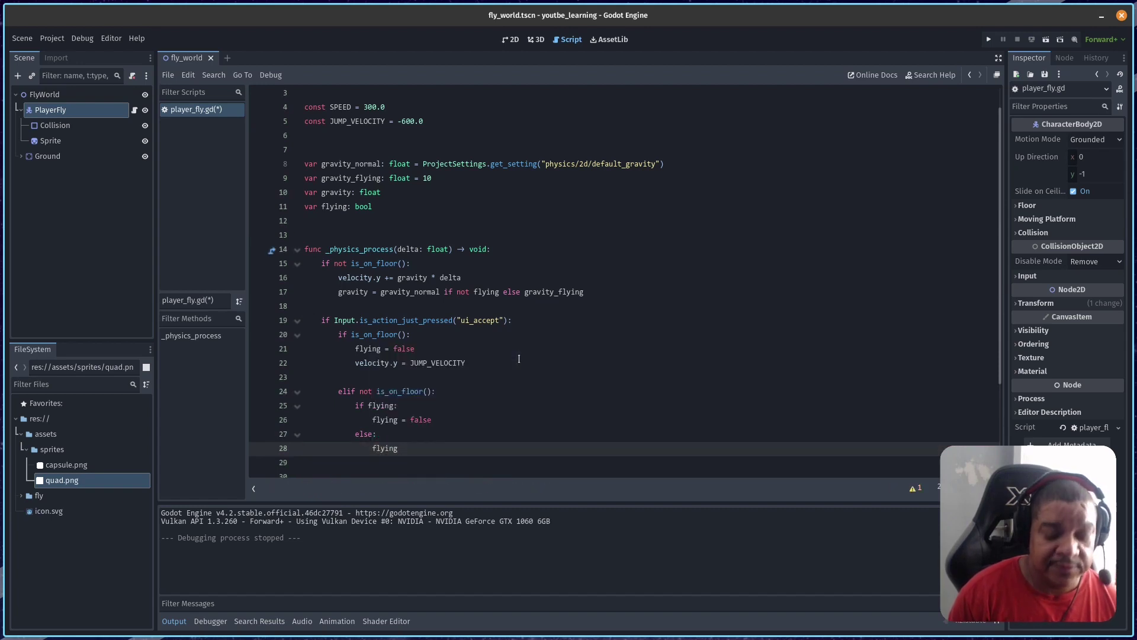
text( = true)
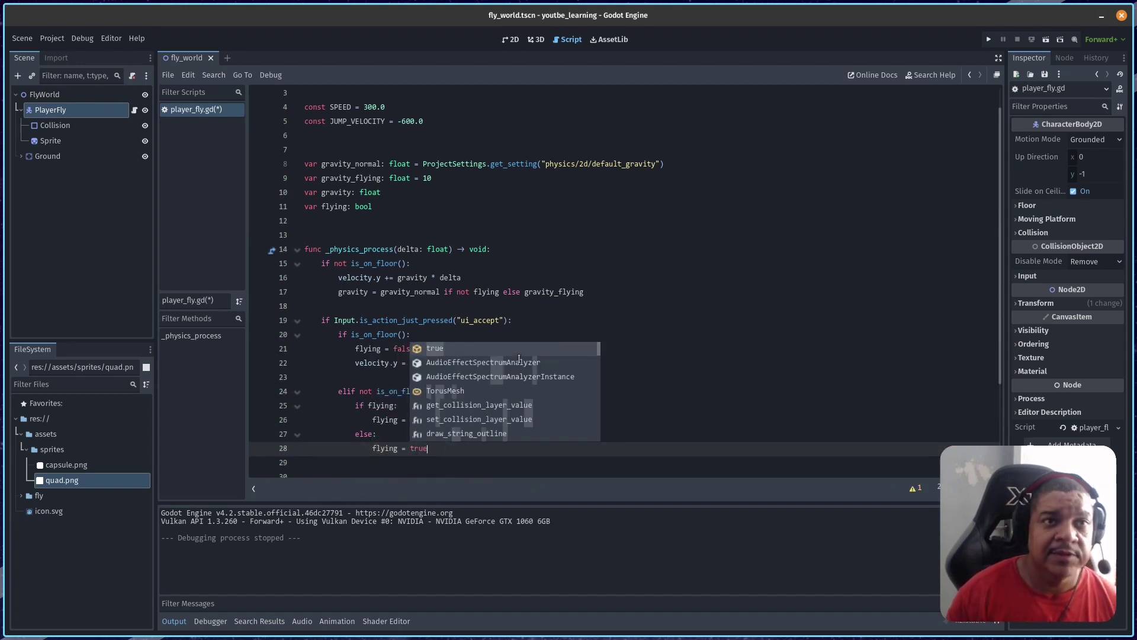
click(614, 350)
Save player_fly.gd and launch fly_world with Run Current Scene.
scroll(616, 352, down, 2)
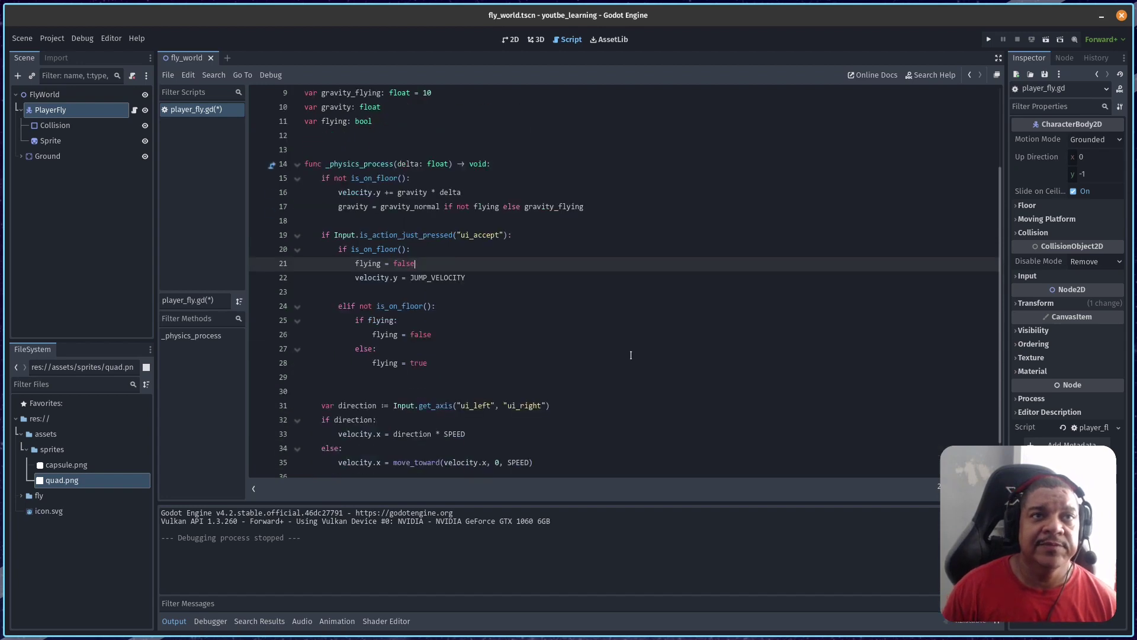
scroll(622, 353, up, 1)
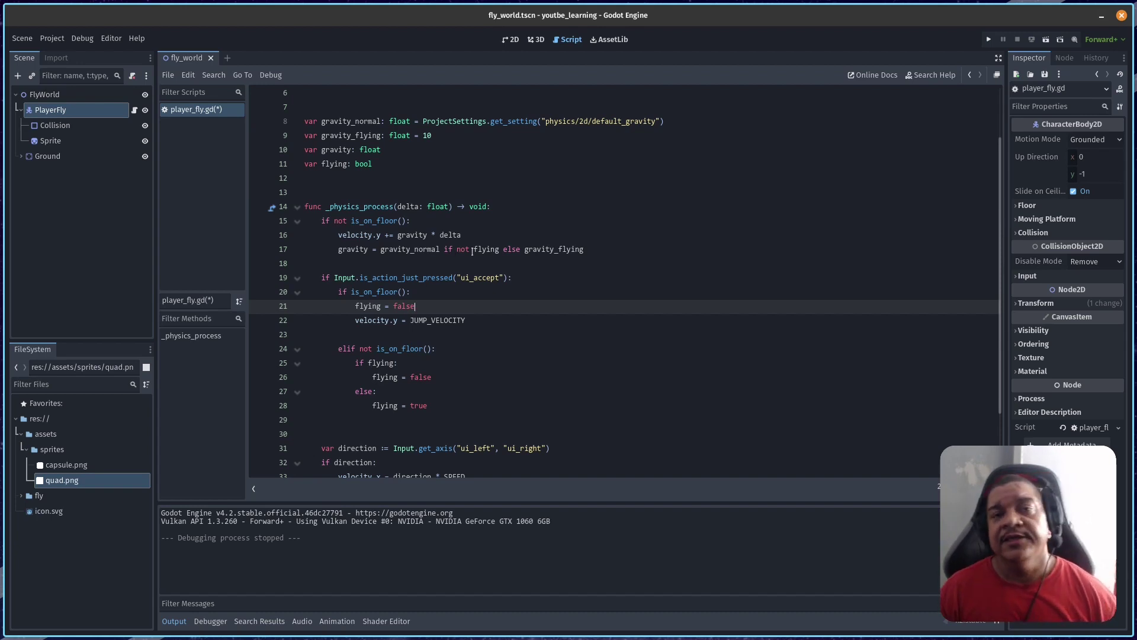
click(1047, 39)
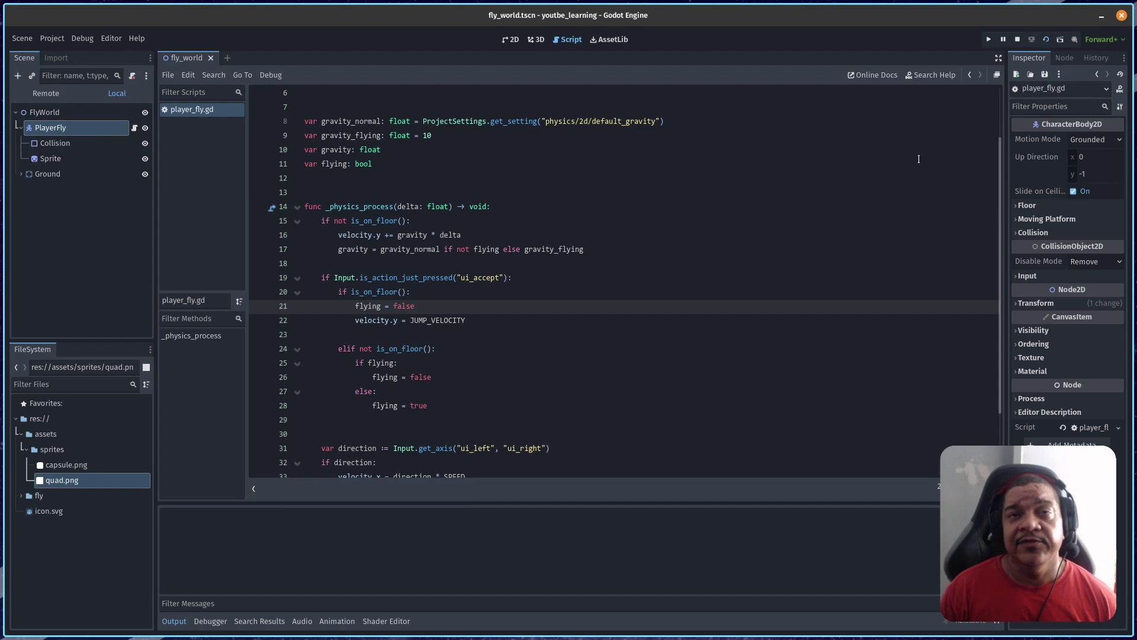
Walk the capsule left, jump twice, then jump again in mid-air to try flying.
key(Left)
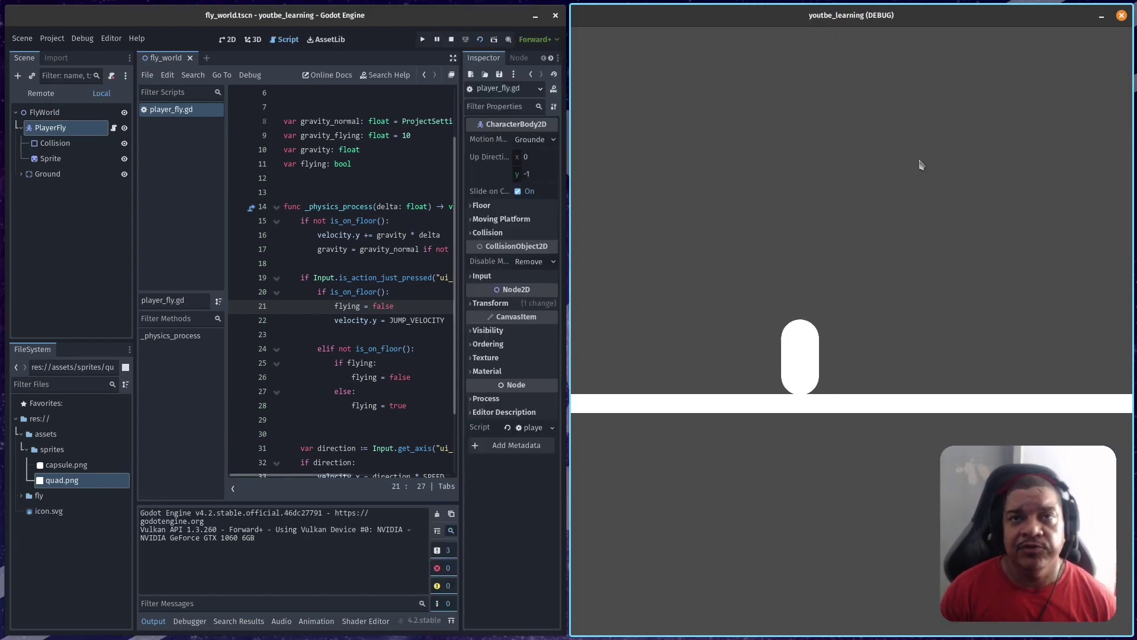
key(space)
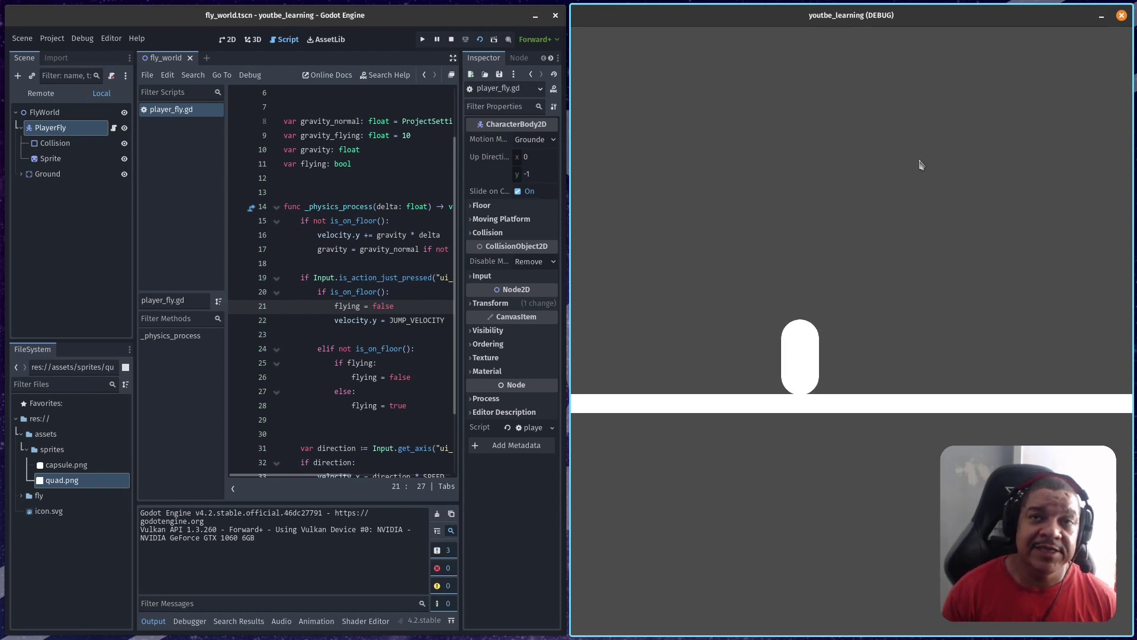
key(space)
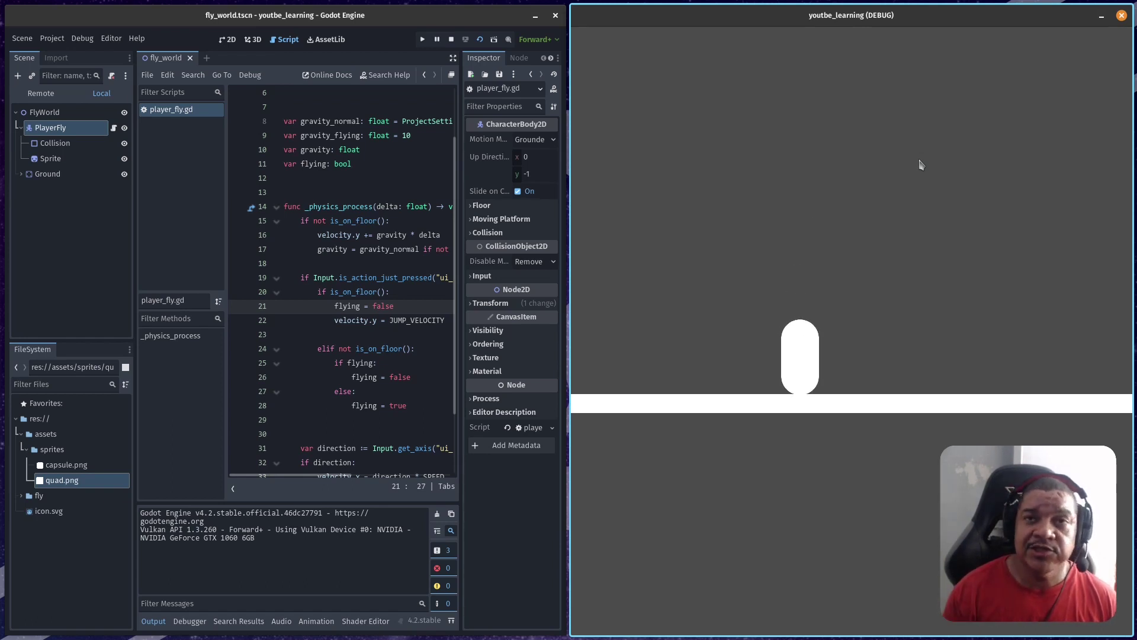
key(space)
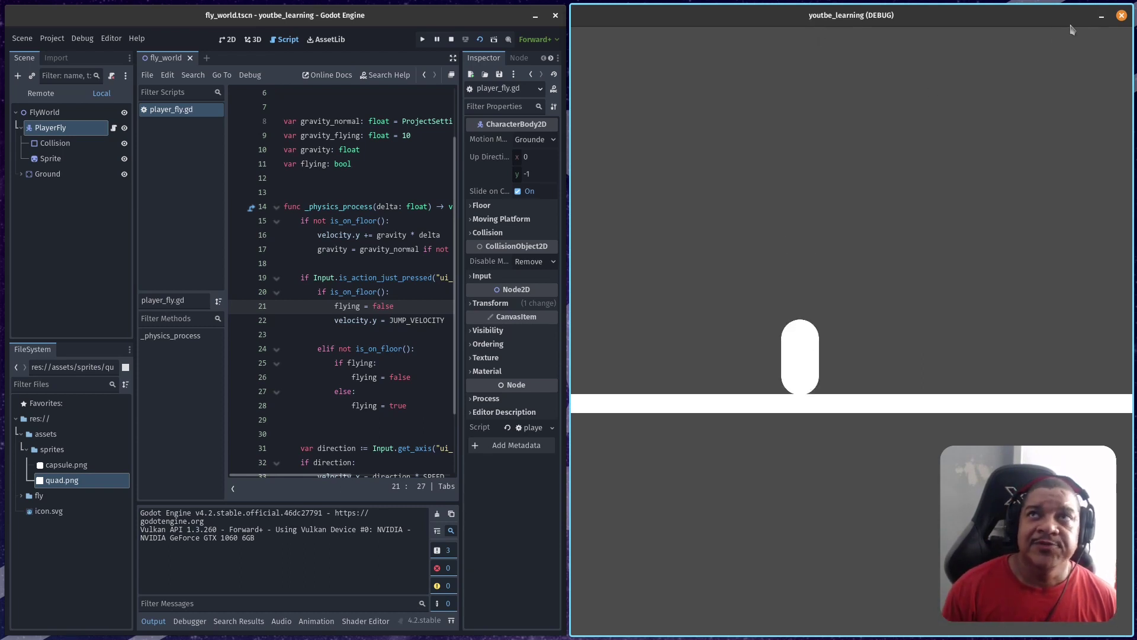
Close the debug window and add 'velocity.y = 0' inside the else branch before 'flying = true'.
click(1121, 15)
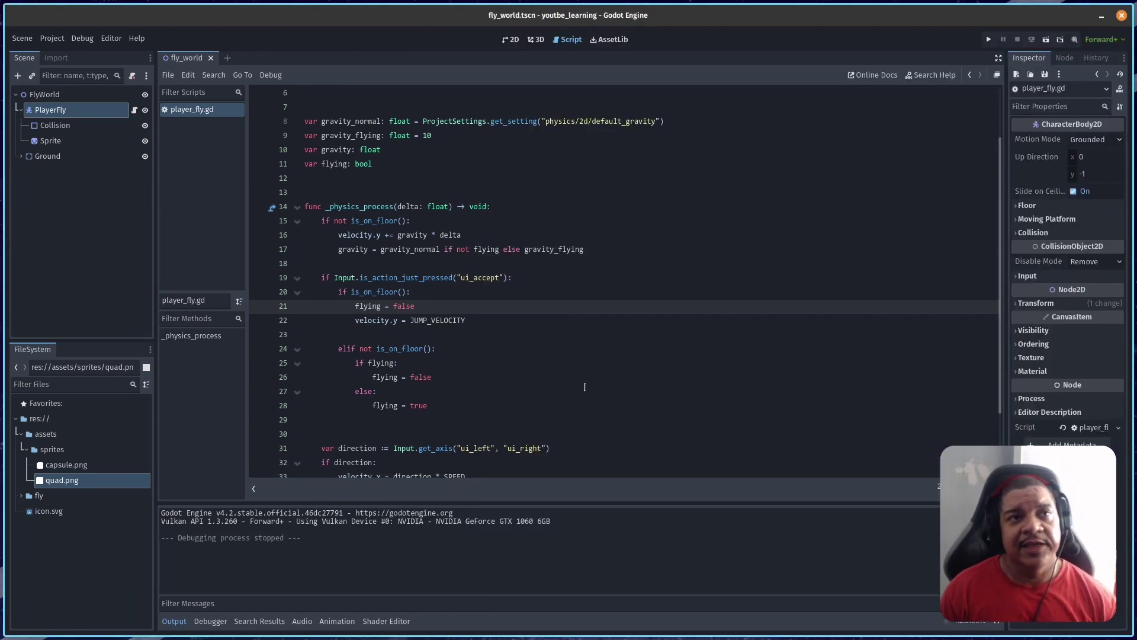
click(407, 395)
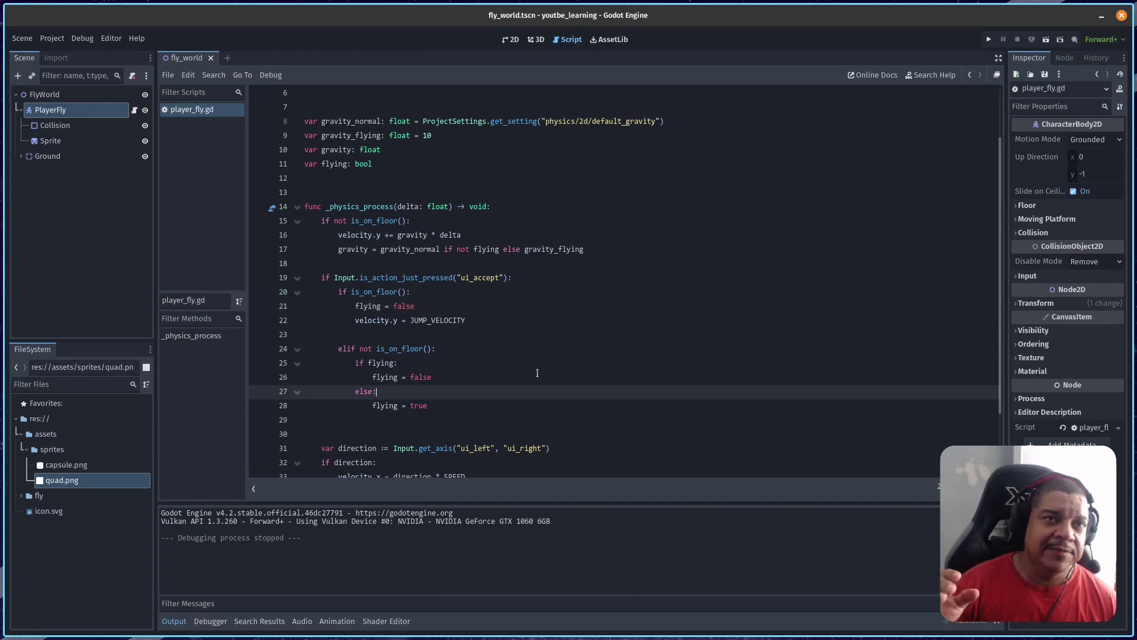
key(Return)
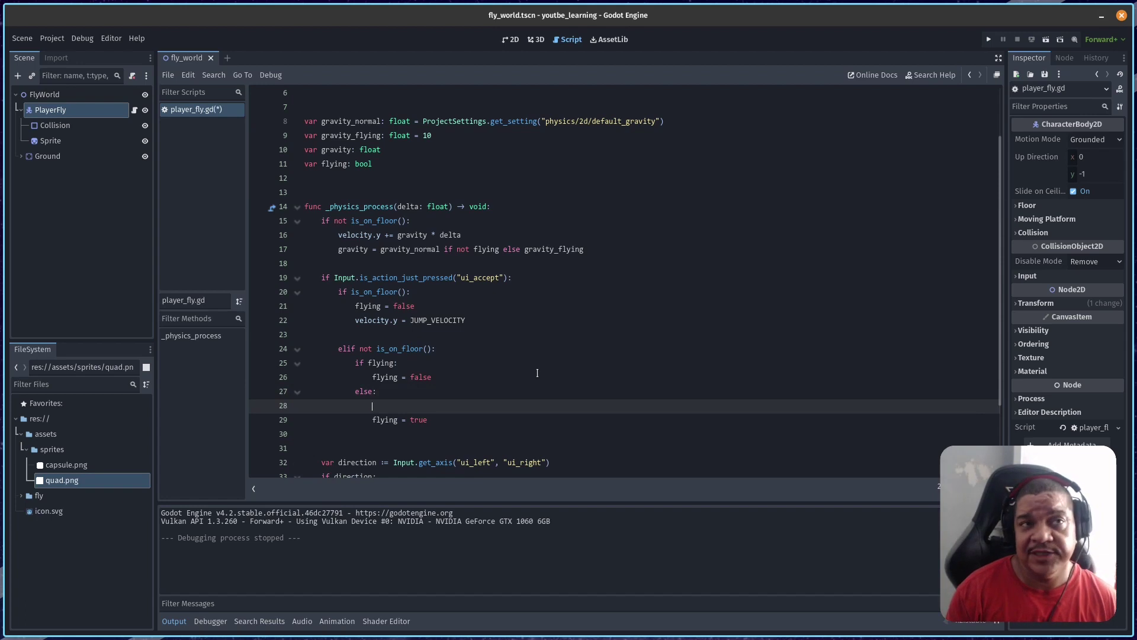
text(vel)
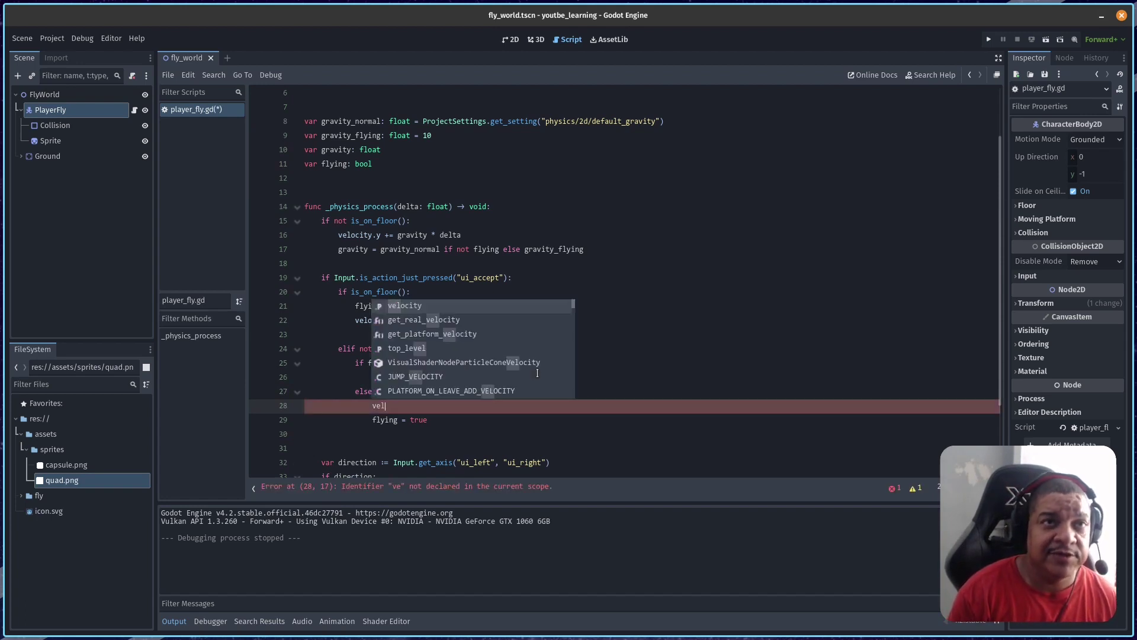
key(Return)
text(.y = 0)
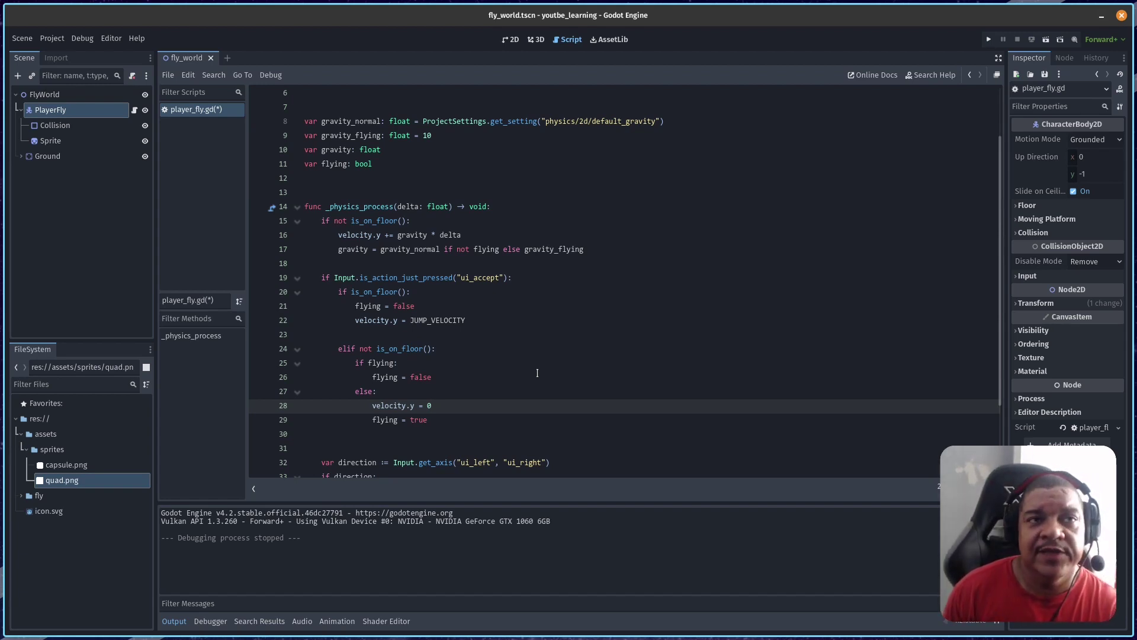
Rerun fly_world, walk left, jump, switch into hover mid-air, then jump to drop.
click(1045, 42)
key(Left)
key(space)
key(space)
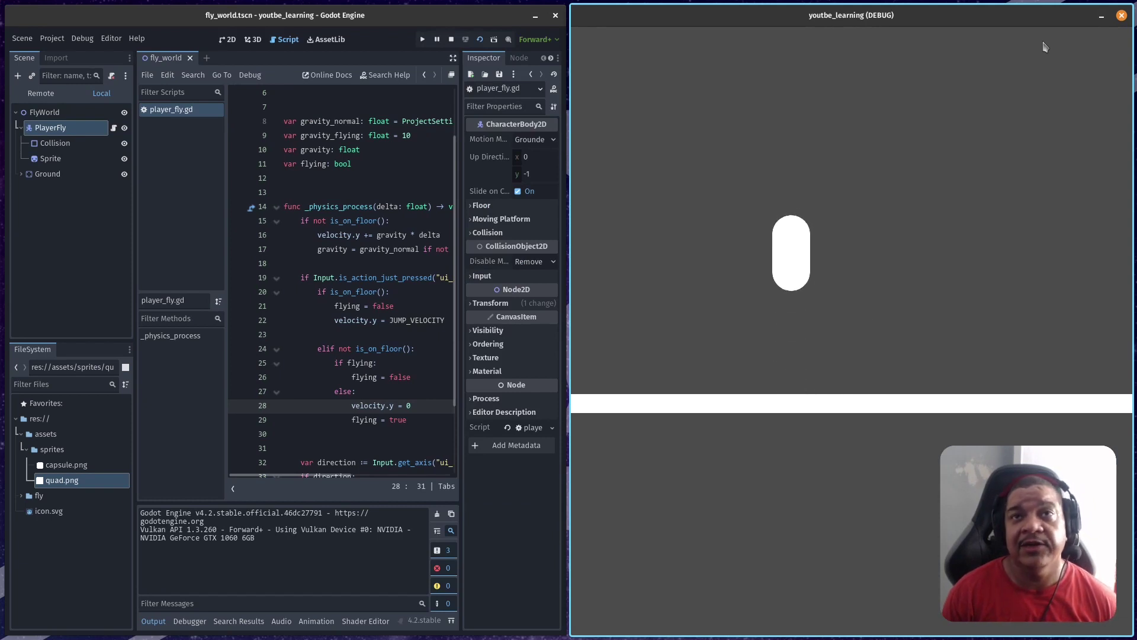
key(space)
key(space)
key(space)
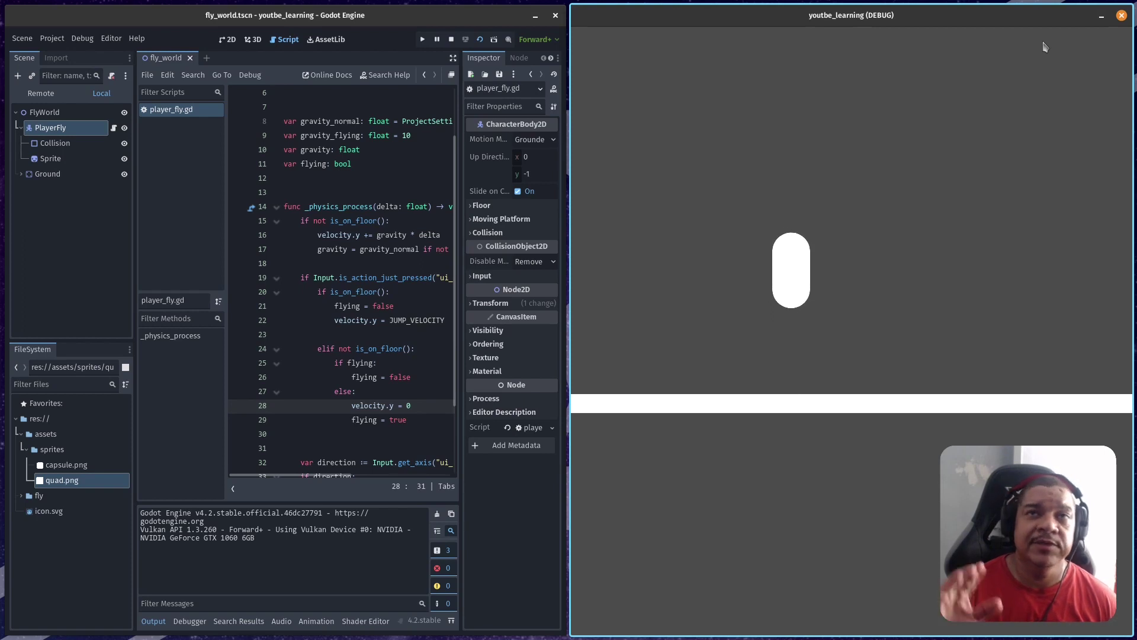
key(space)
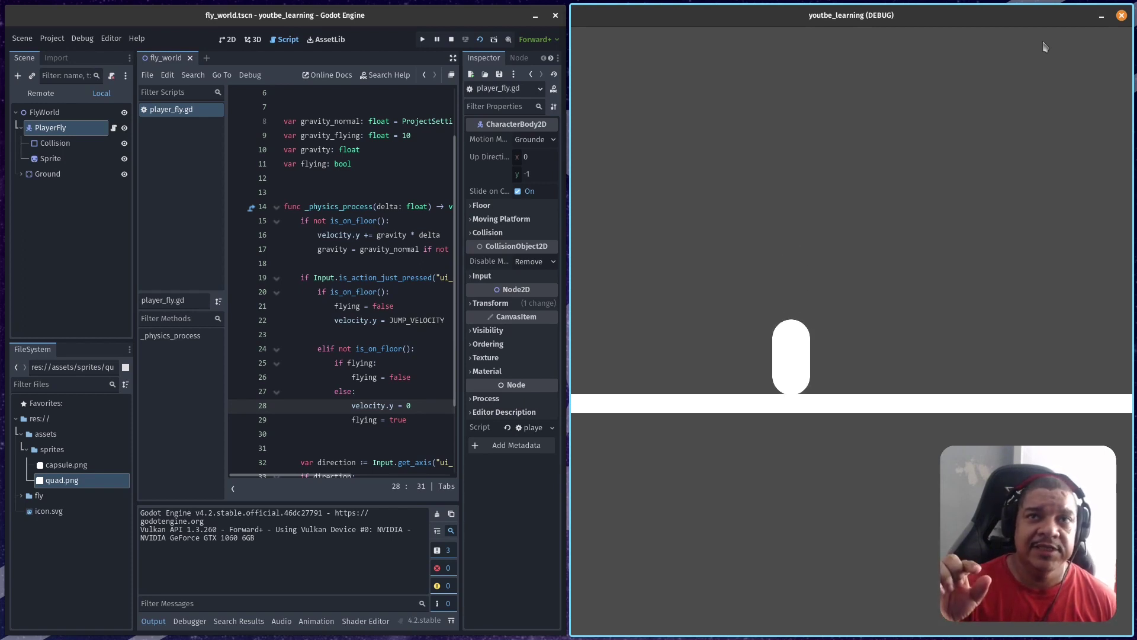
key(space)
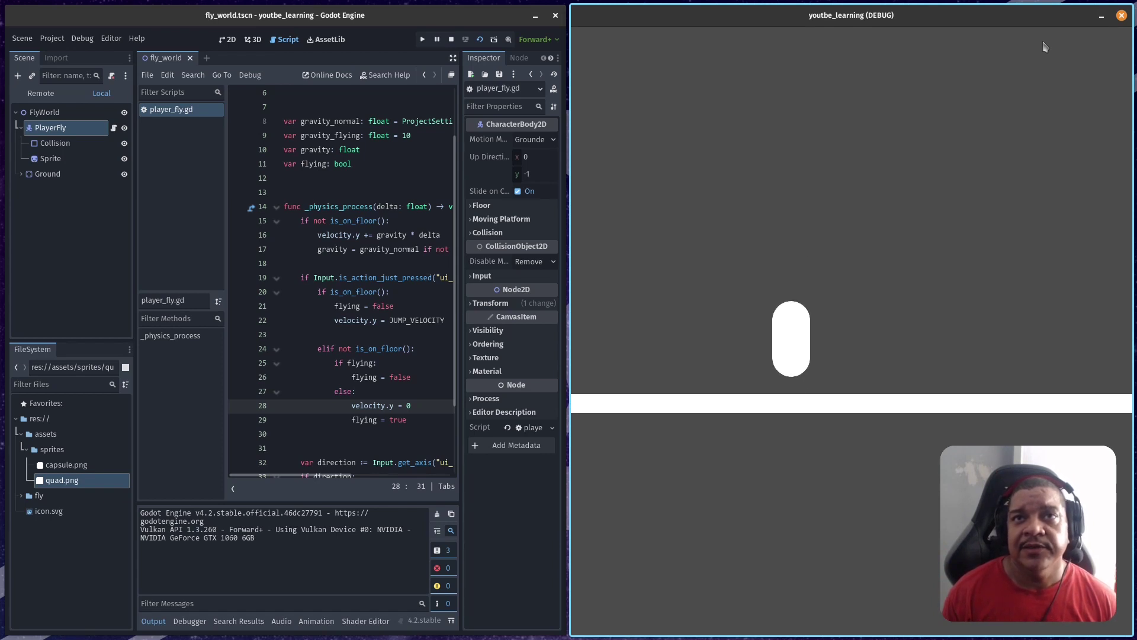
Repeat jumps from the floor, toggling hover flight on and off to check the slow glide.
key(space)
key(space)
key(space)
key(space)
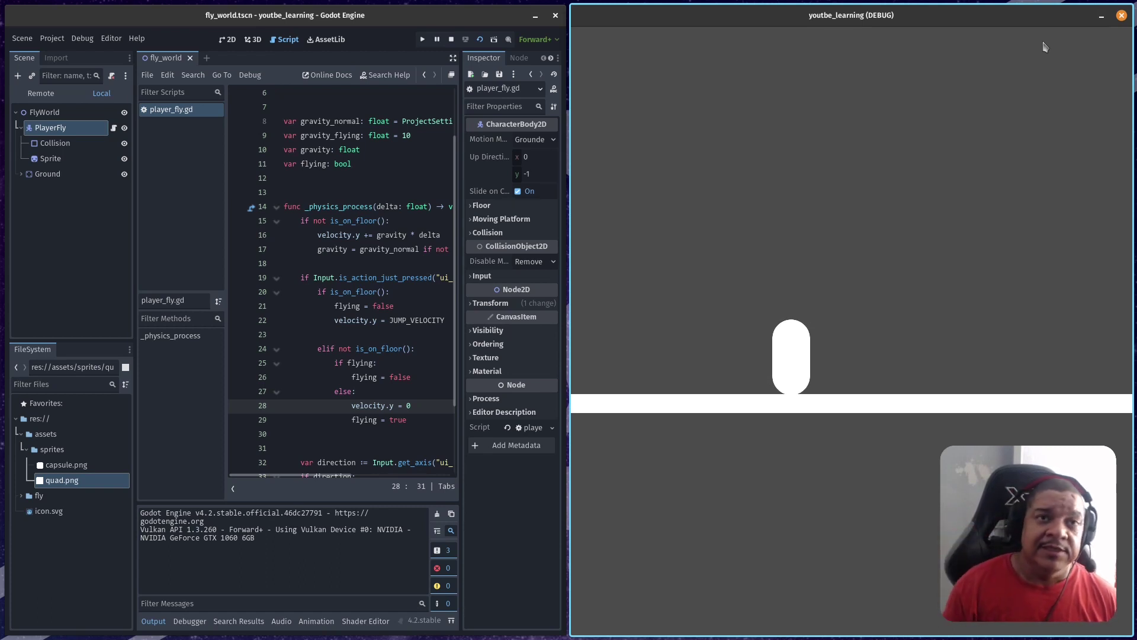
key(space)
key(space)
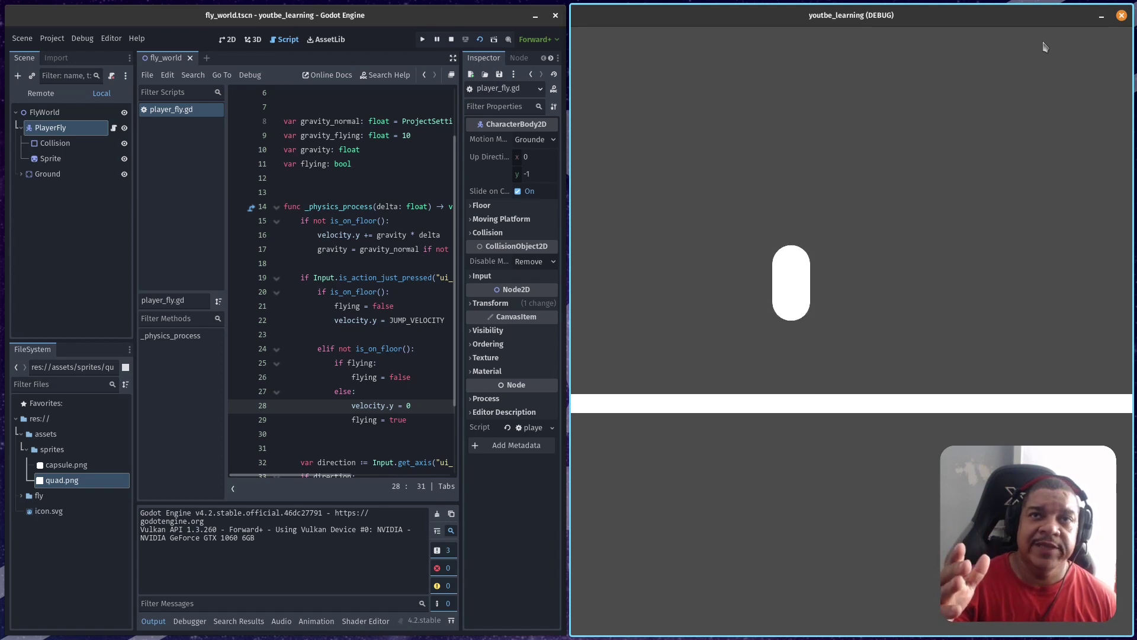
key(space)
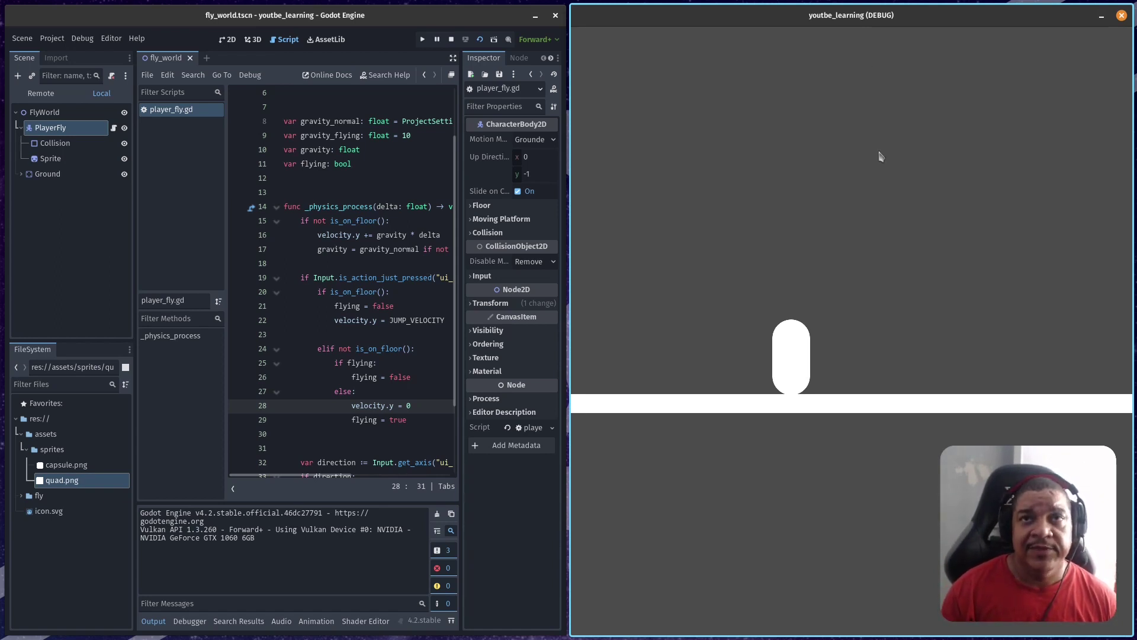
key(space)
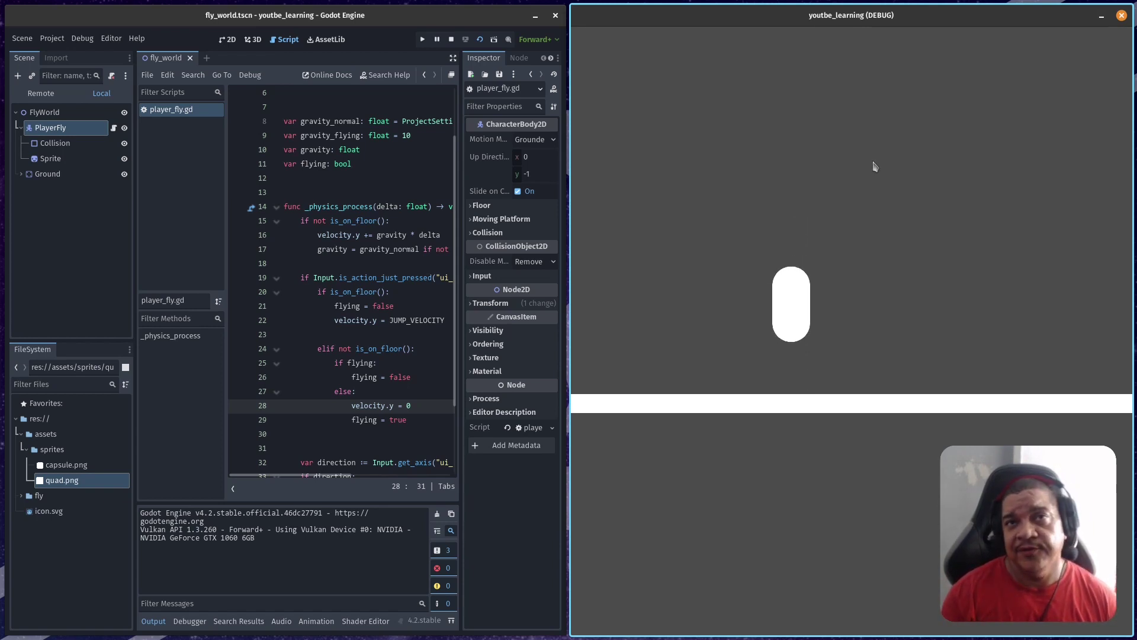
key(space)
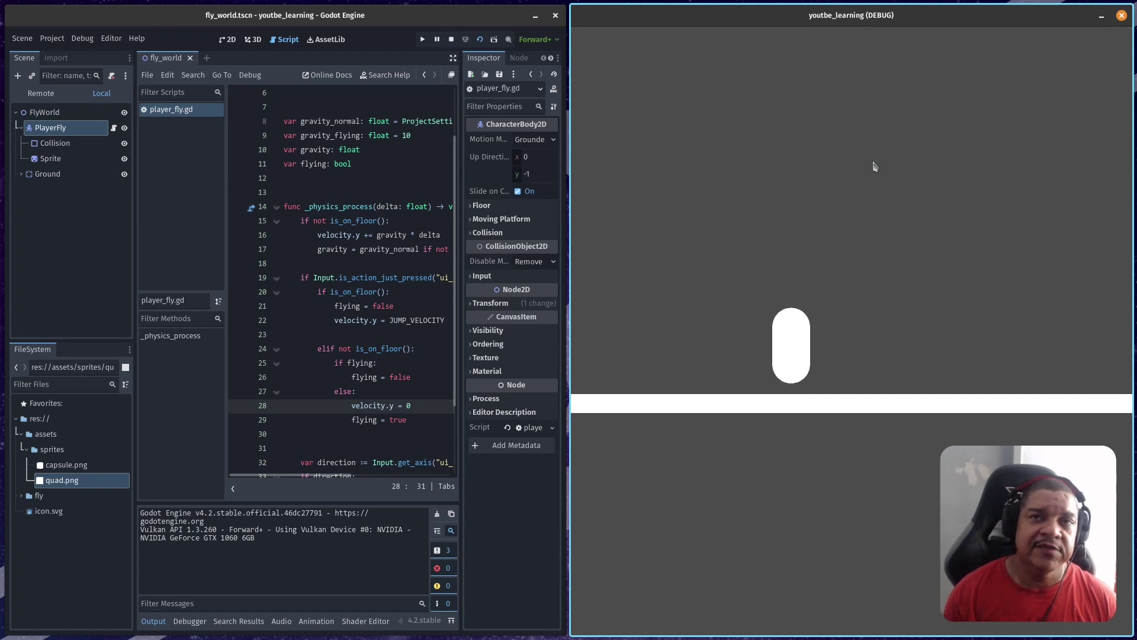
key(space)
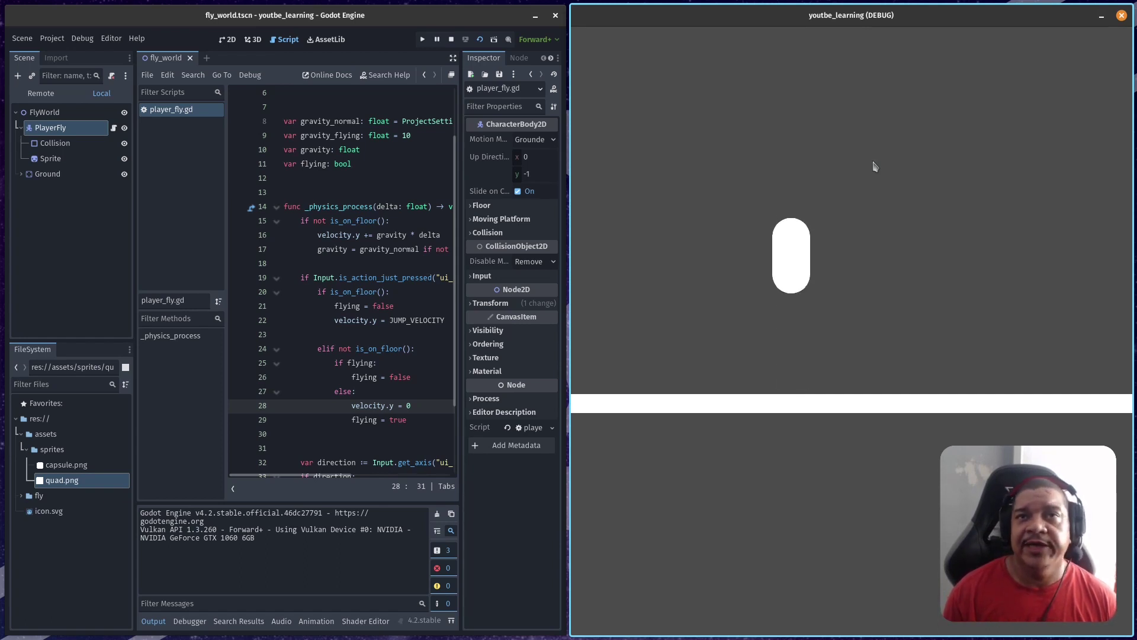
key(space)
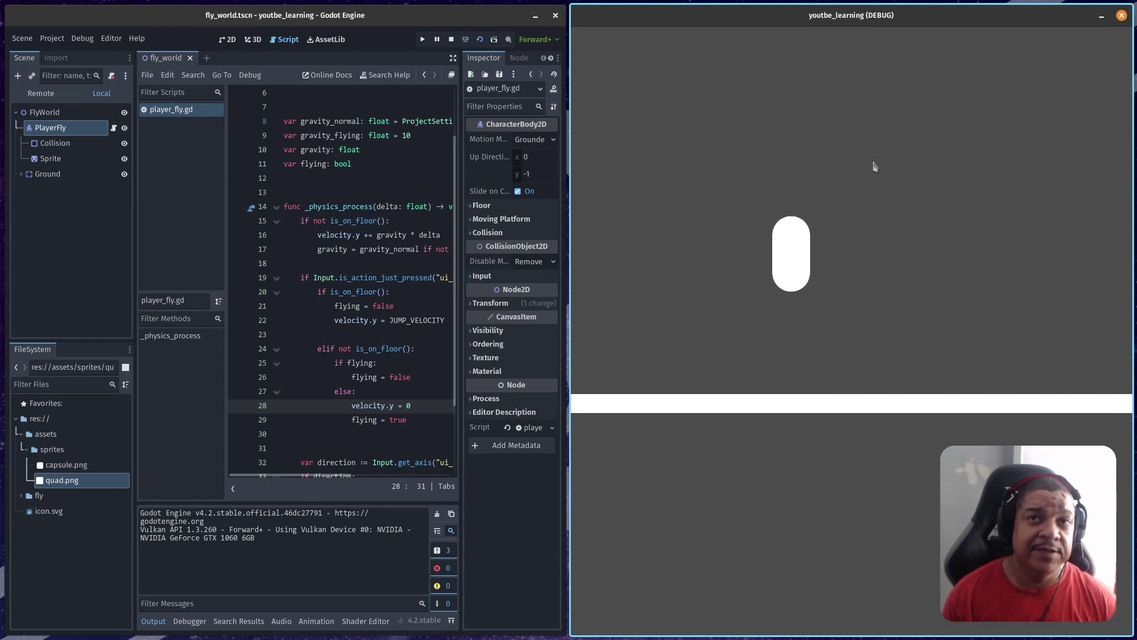